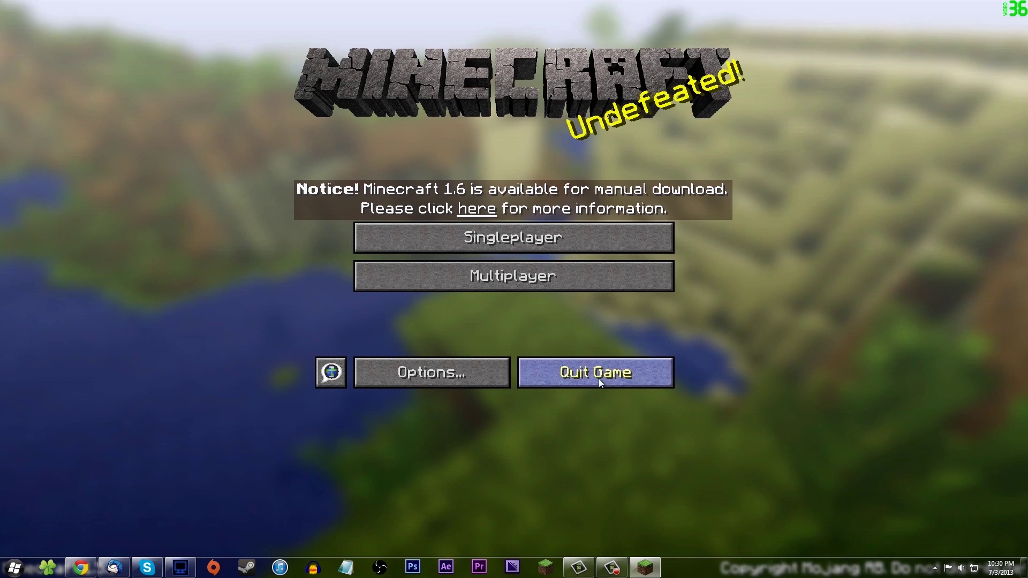
# Bring up Chrome and show all platform downloads on the minecraft.net download page.
pyautogui.click(78, 567)
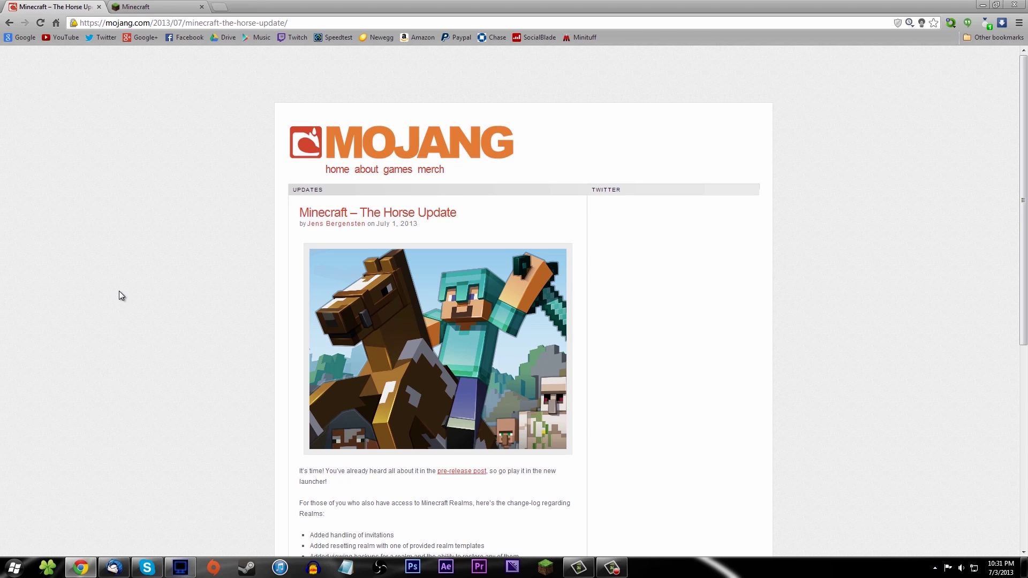
pyautogui.scroll(-4, 107, 279)
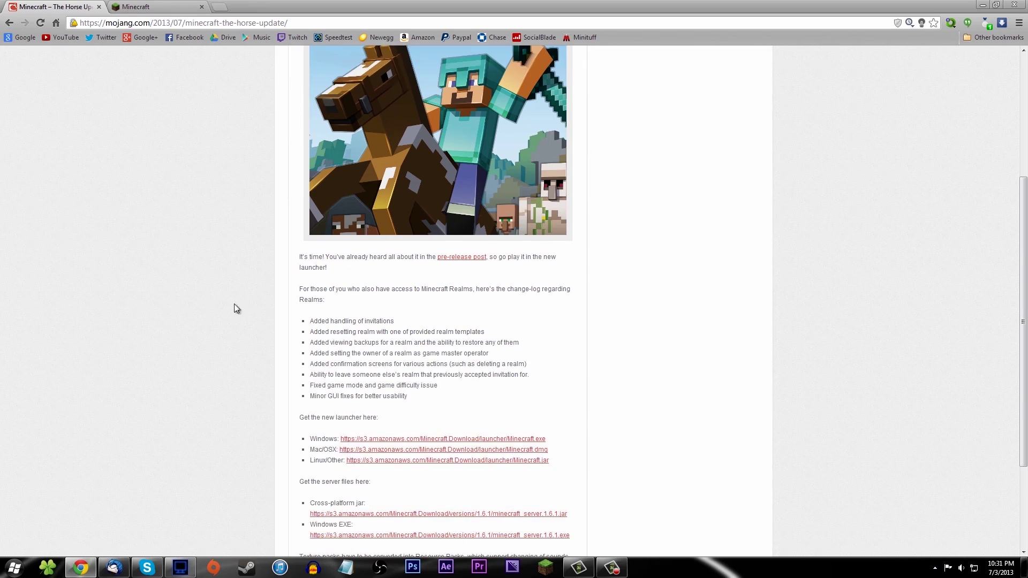
pyautogui.scroll(4, 266, 301)
pyautogui.click(144, 7)
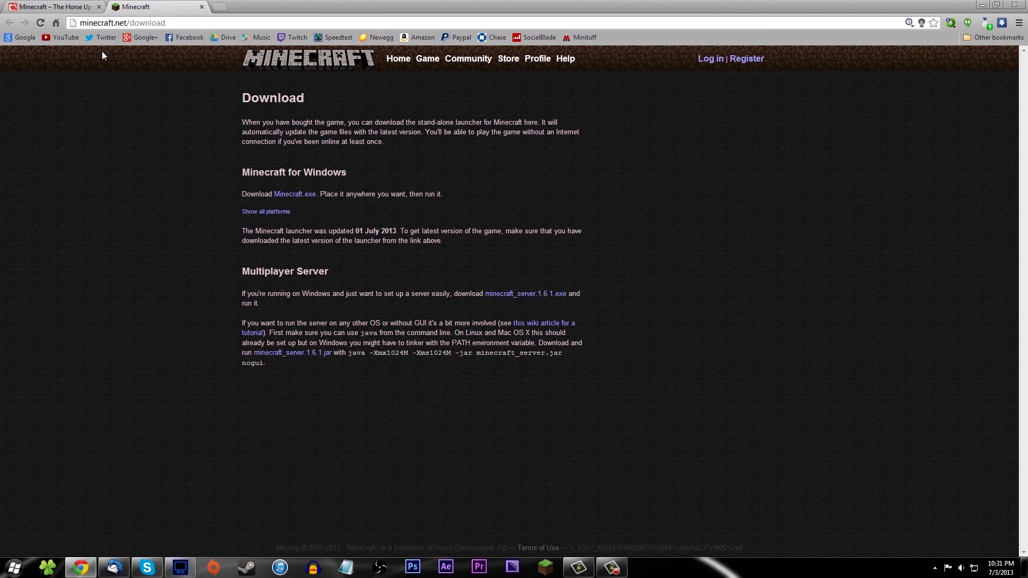
pyautogui.click(259, 211)
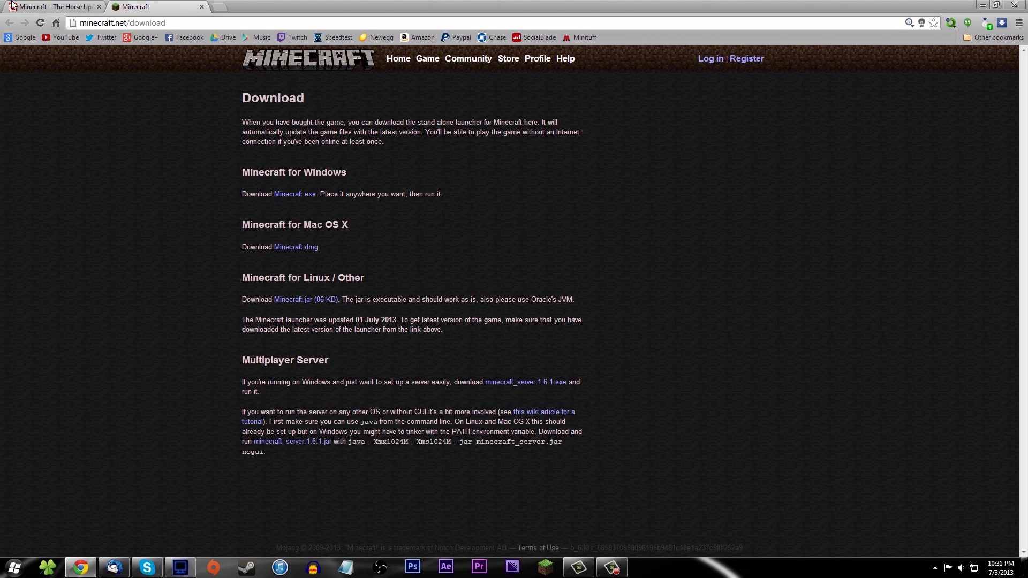
# Compare with the Mojang Horse Update post and download the Windows launcher Minecraft.exe.
pyautogui.click(54, 6)
pyautogui.scroll(-5, 219, 192)
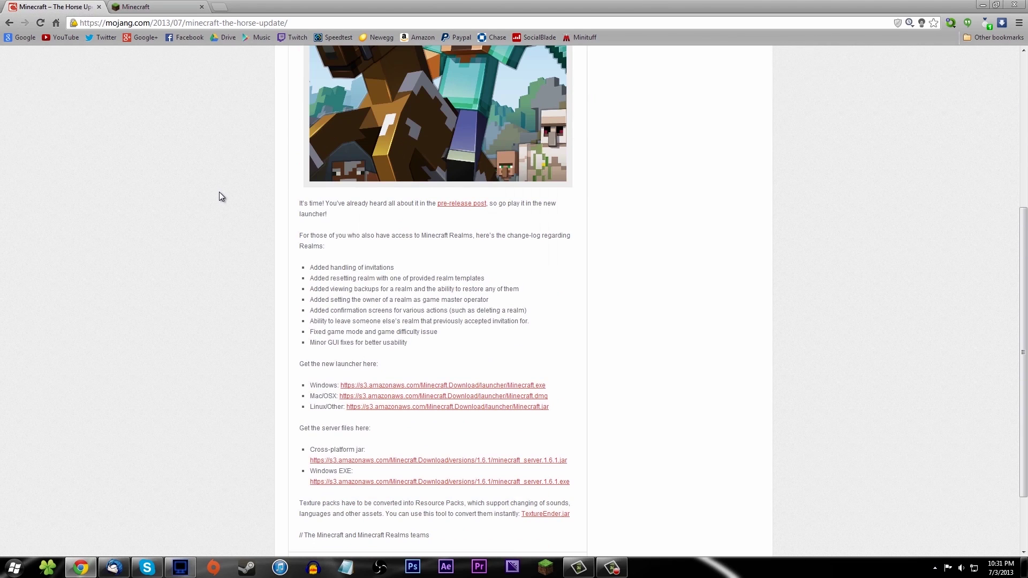
pyautogui.scroll(-2, 220, 192)
pyautogui.click(143, 7)
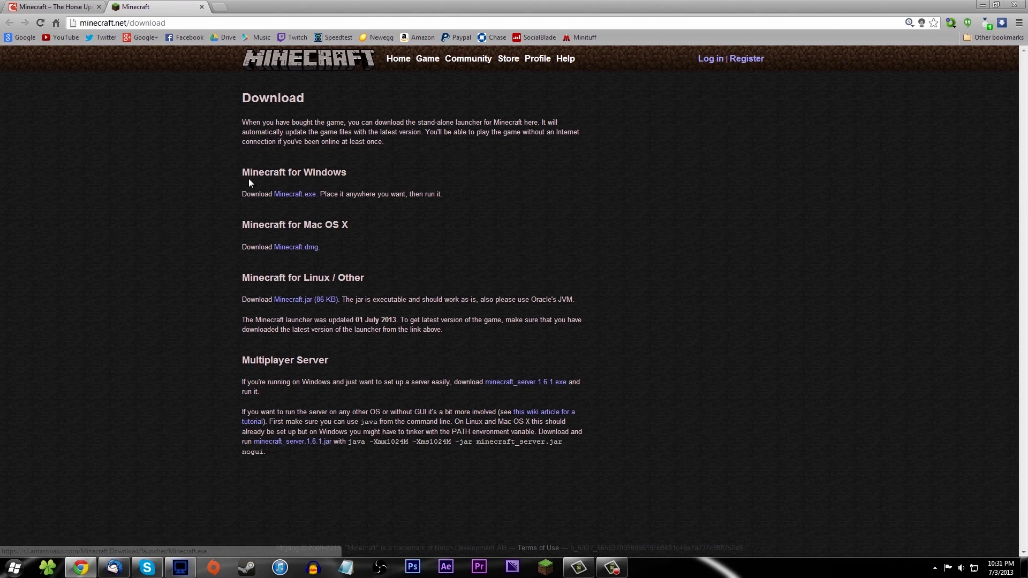
pyautogui.click(74, 7)
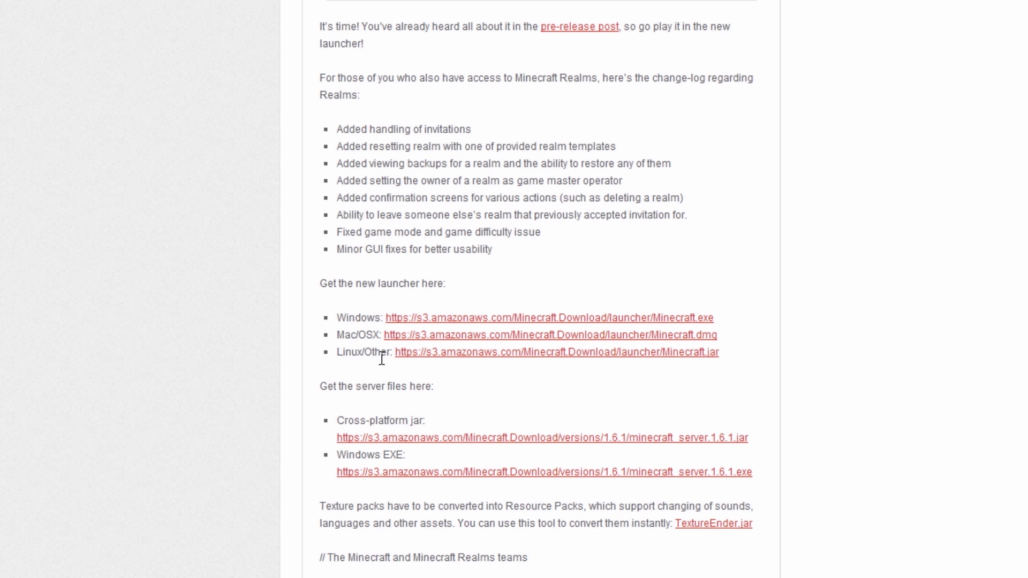
pyautogui.click(464, 352)
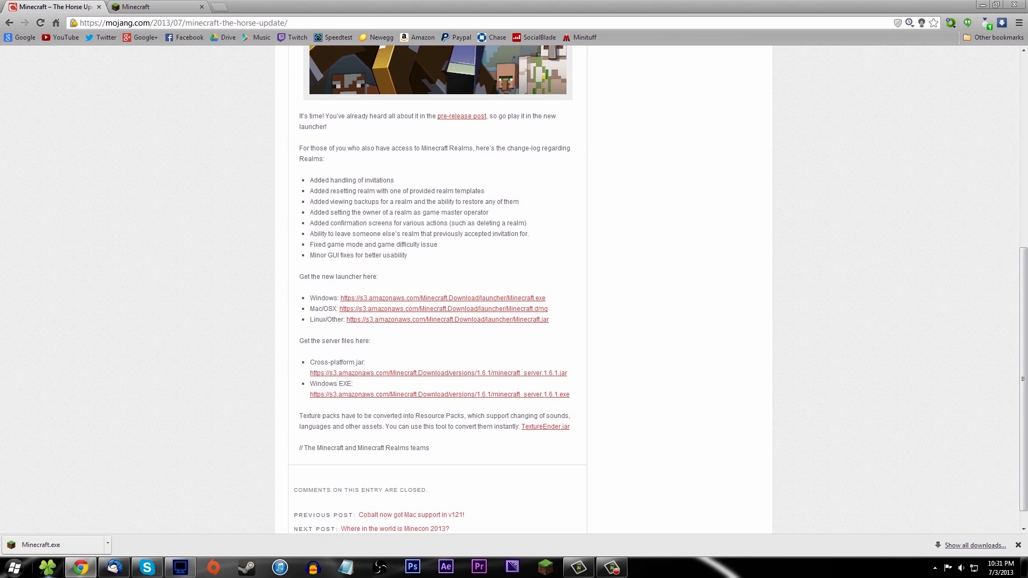
pyautogui.click(47, 572)
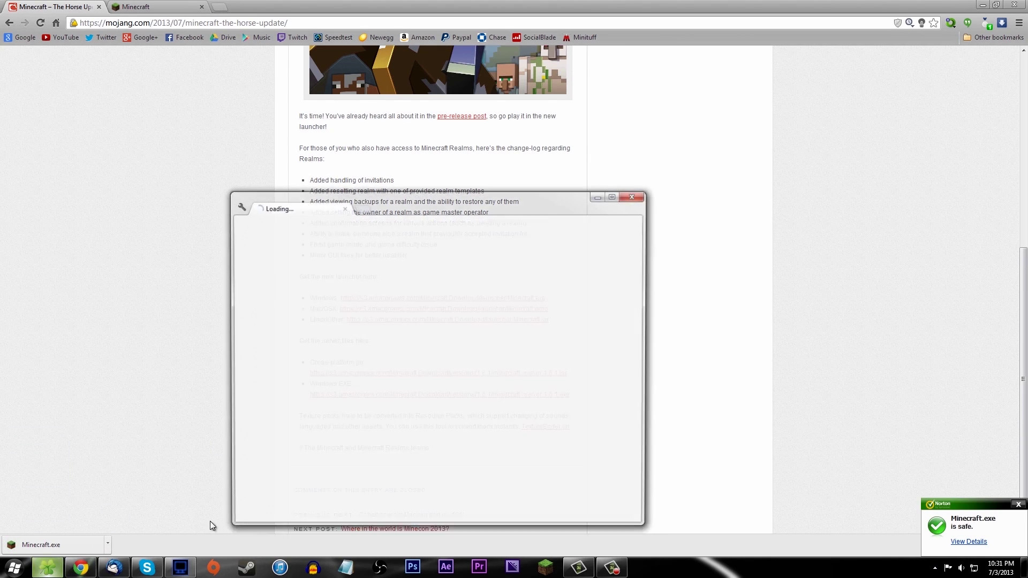
# Delete the minecraftforge-universal zip from Downloads, leaving the new Minecraft.exe.
pyautogui.click(274, 282)
pyautogui.click(438, 278)
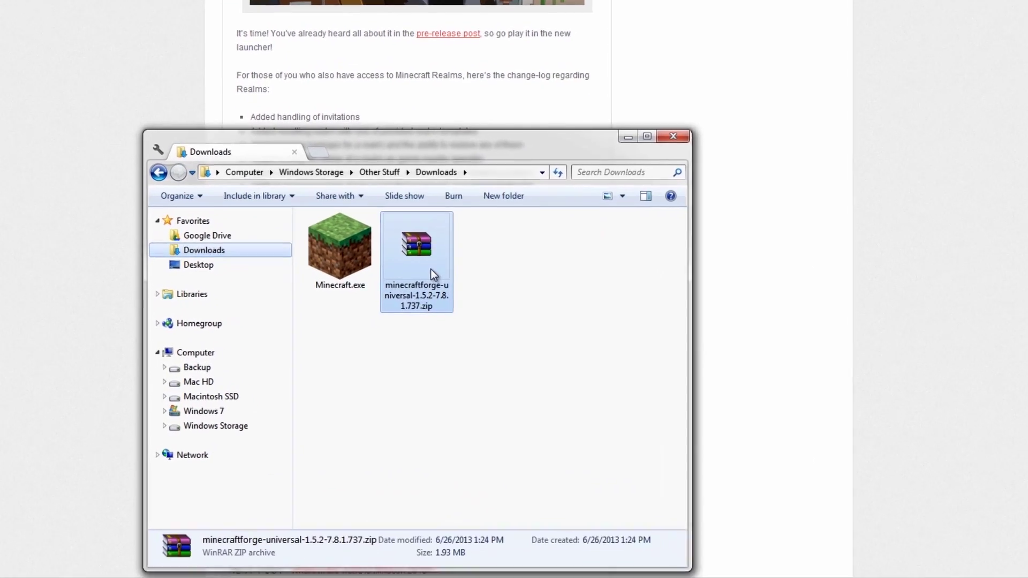
pyautogui.press('Delete')
pyautogui.press('Return')
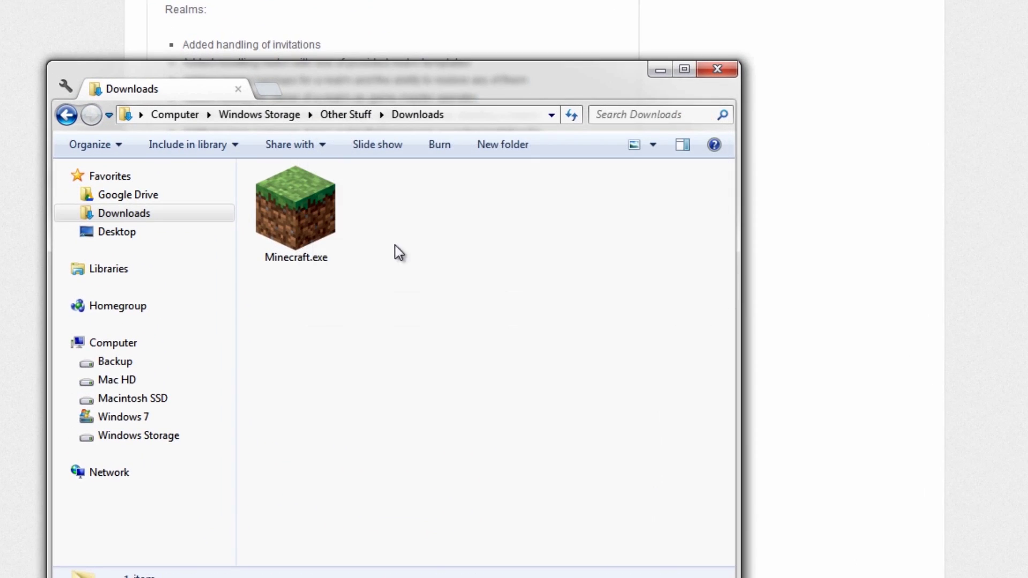
pyautogui.click(307, 230)
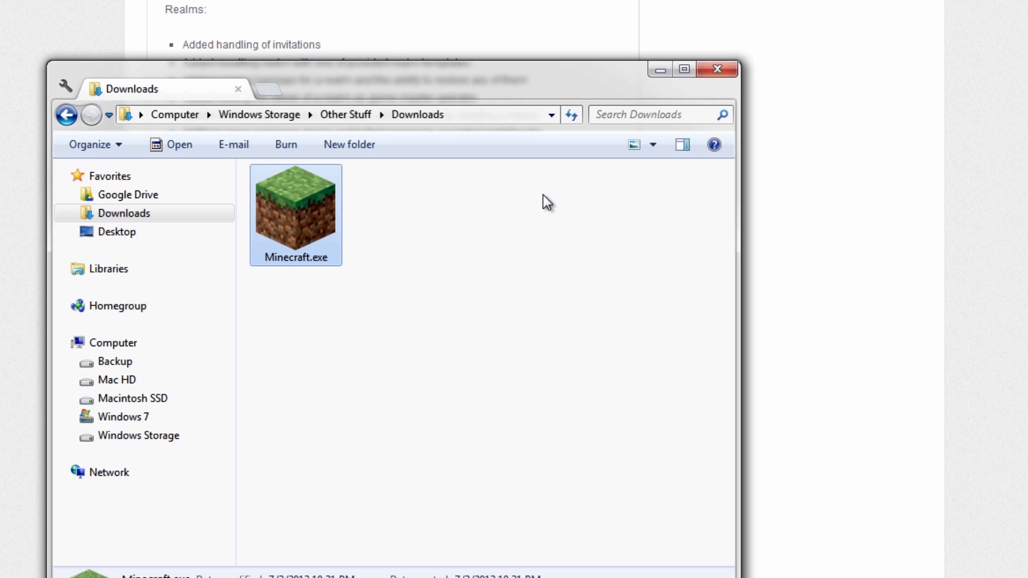
pyautogui.moveTo(443, 79); pyautogui.dragTo(610, 34)
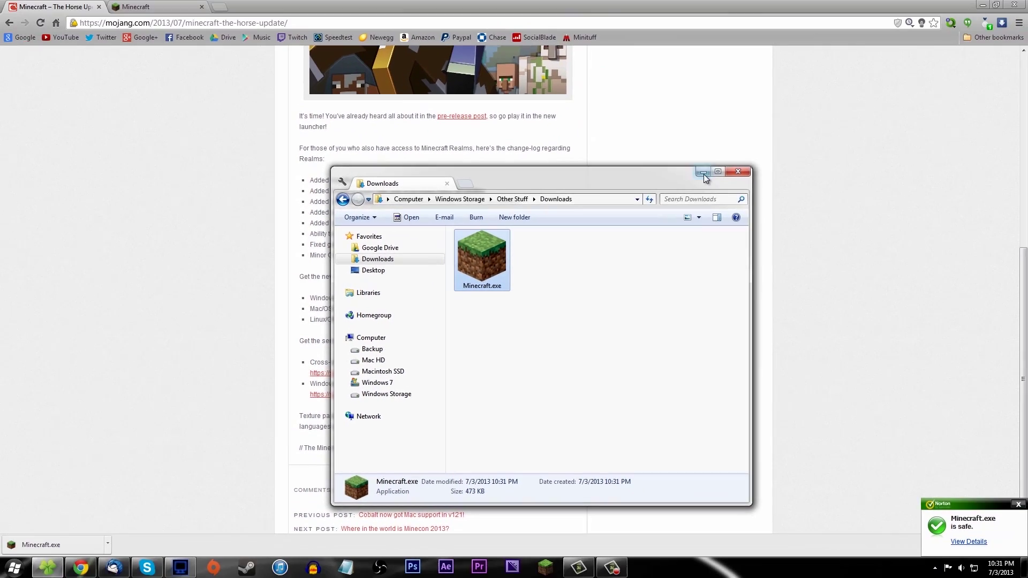
# Search the Start menu for 'minecraft' and open Minecraft Borders' file location.
pyautogui.click(28, 563)
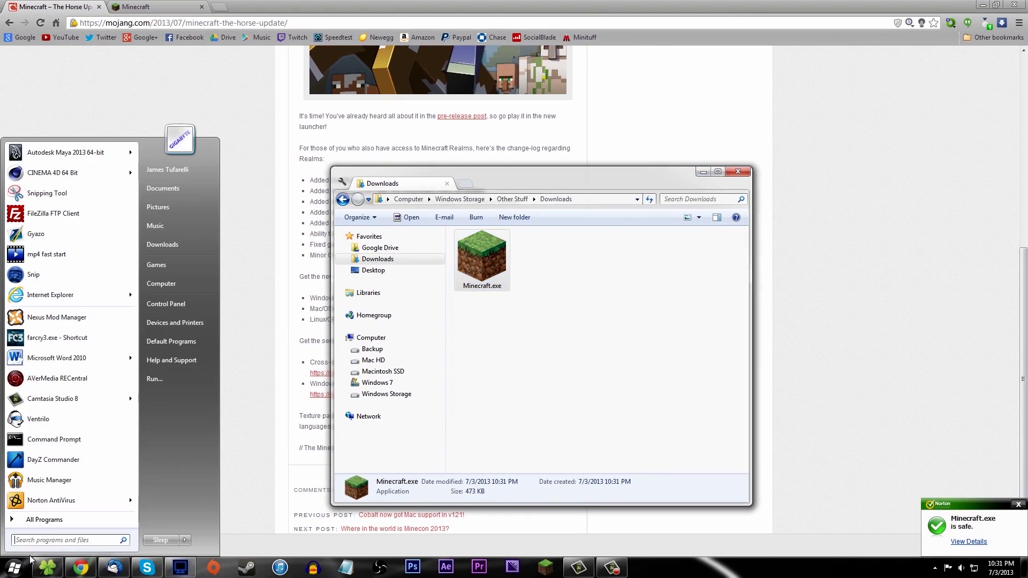
pyautogui.write('minecraft')
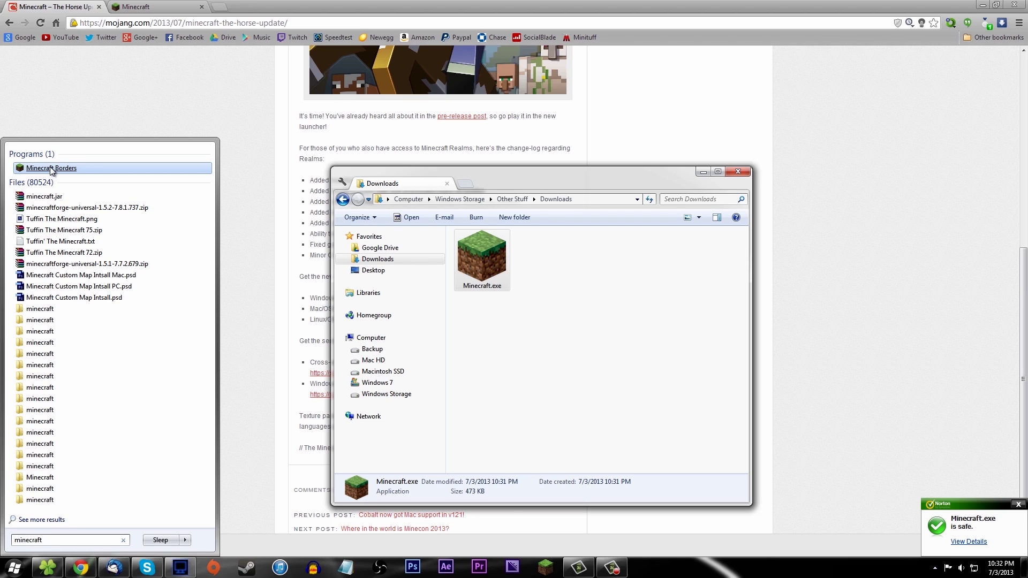
pyautogui.rightClick(54, 169)
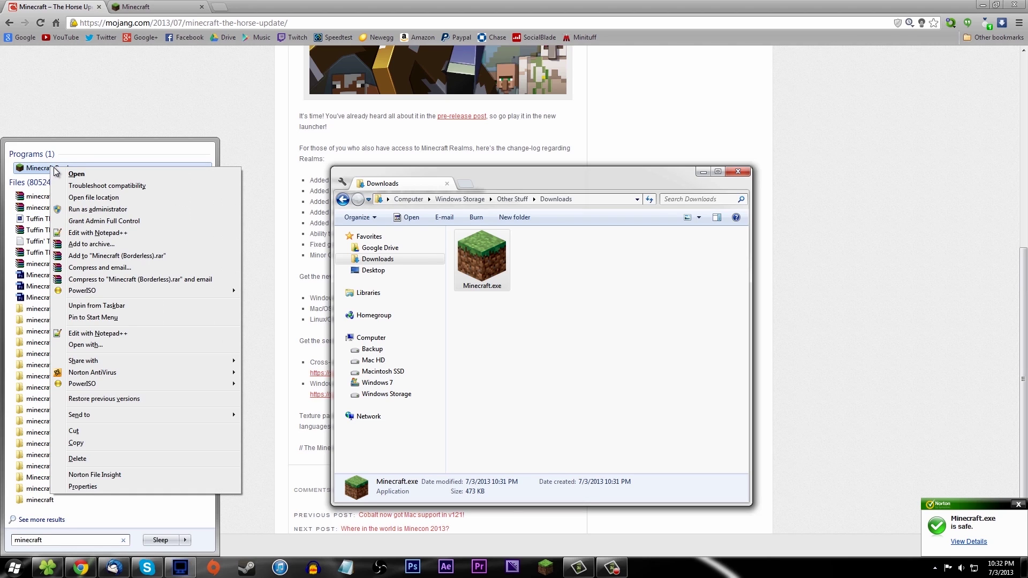
pyautogui.click(80, 202)
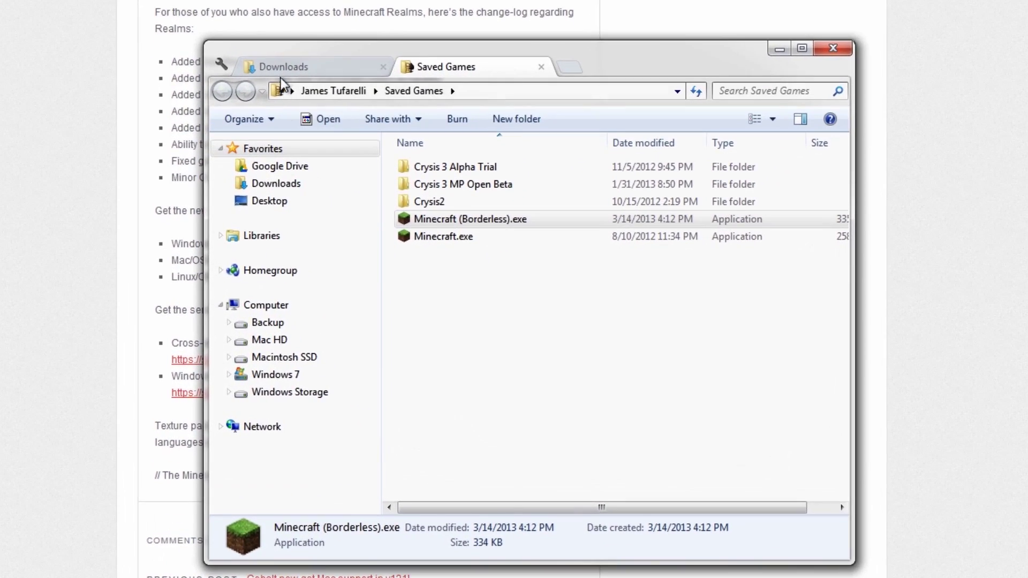
# Compare the Downloads and Saved Games folders and pick out the old Minecraft.exe.
pyautogui.click(294, 65)
pyautogui.click(458, 150)
pyautogui.click(431, 73)
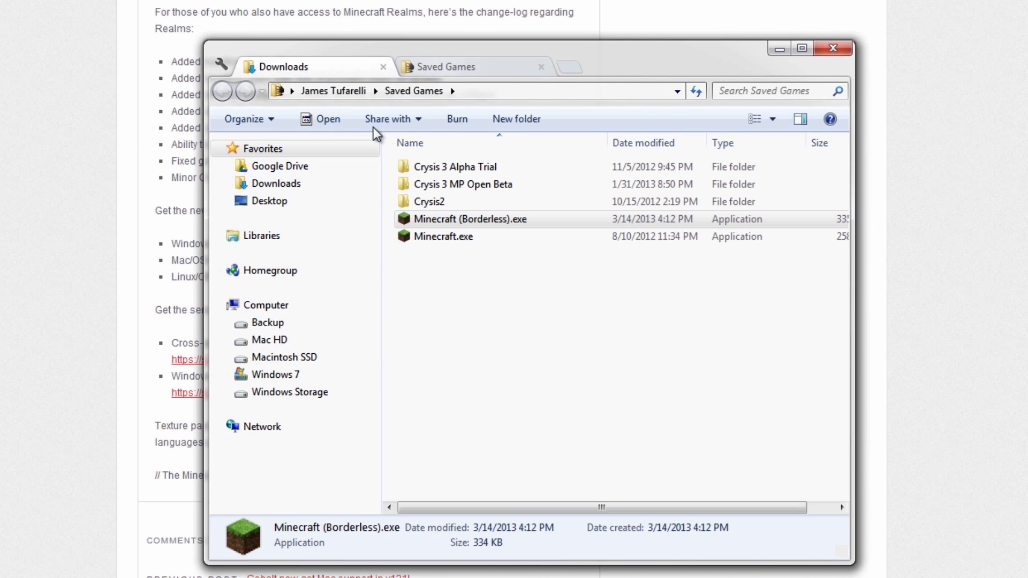
pyautogui.click(298, 69)
pyautogui.click(437, 72)
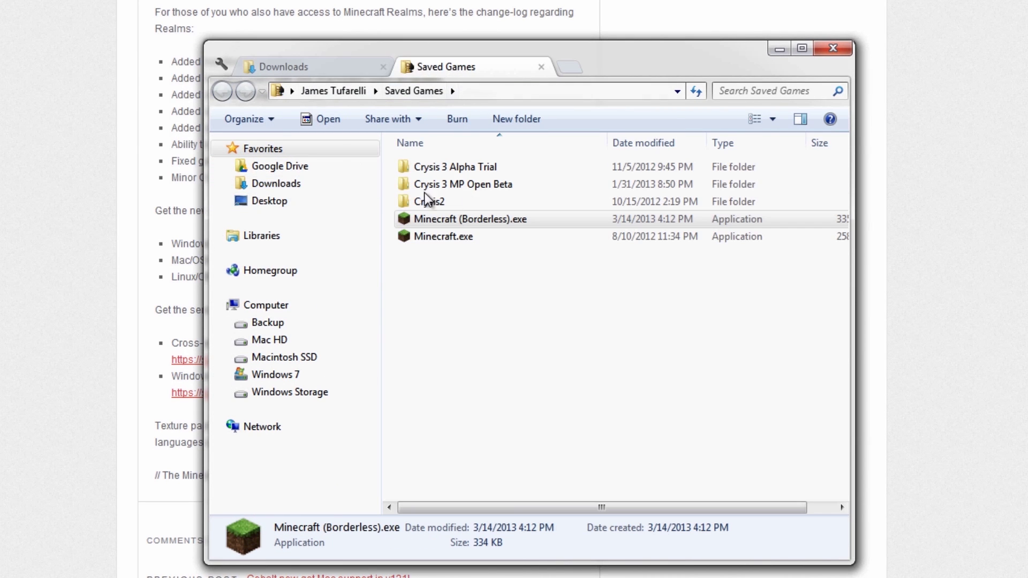
pyautogui.click(463, 308)
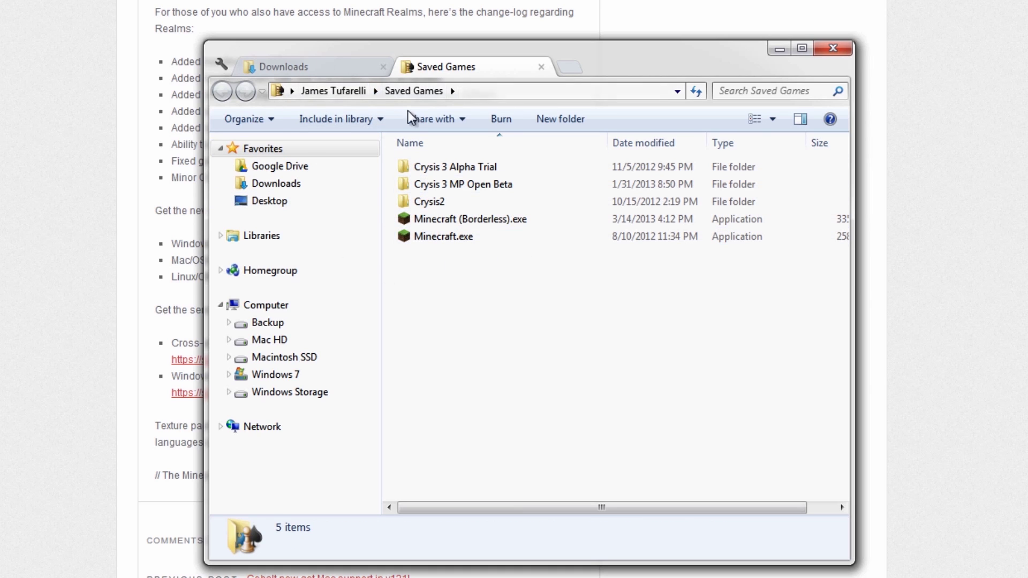
pyautogui.click(441, 236)
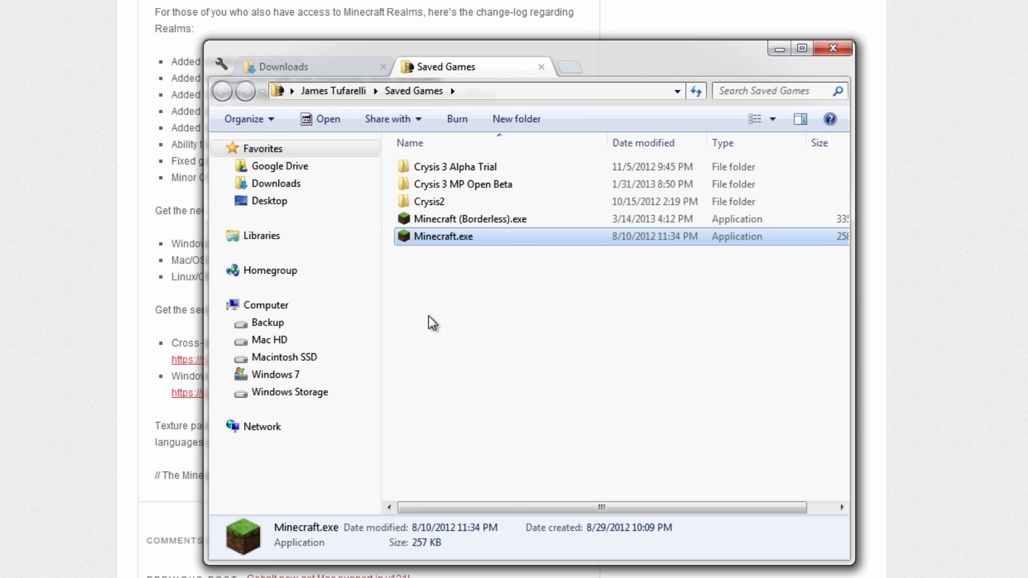
pyautogui.click(459, 289)
pyautogui.click(471, 221)
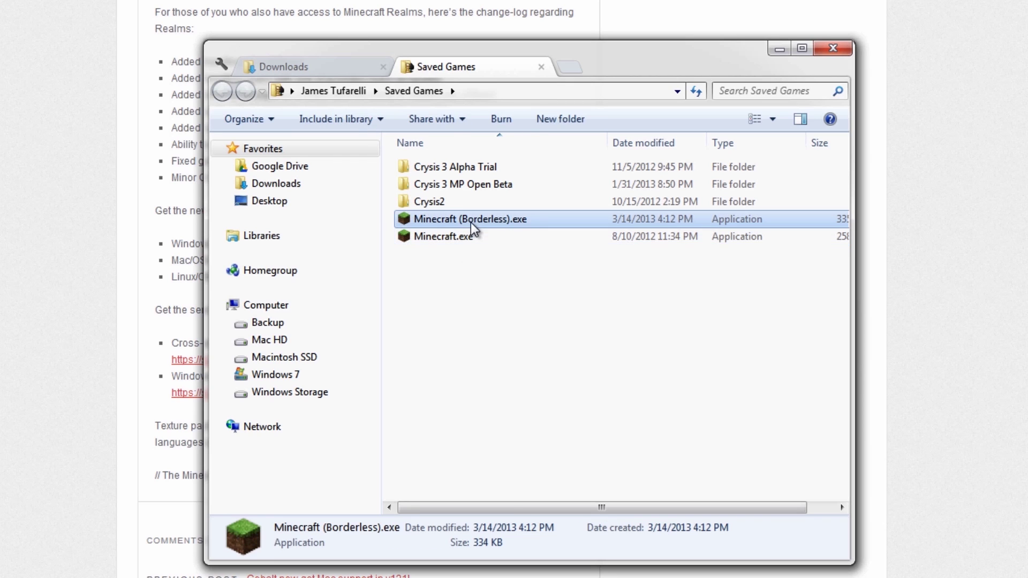
pyautogui.click(448, 238)
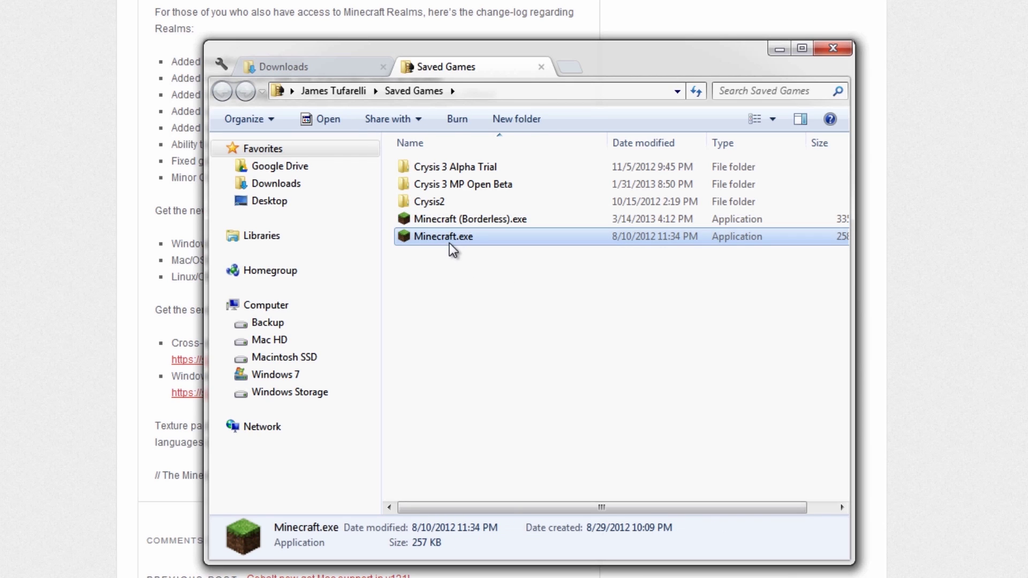
# Rename the old launcher in Saved Games to Minecraft_Old.exe.
pyautogui.rightClick(448, 242)
pyautogui.press('m')
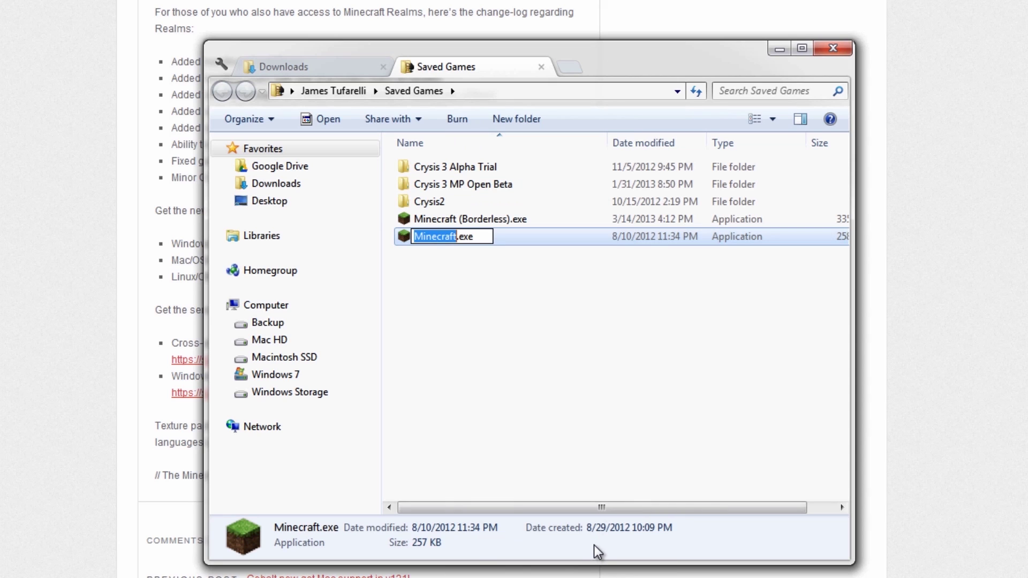
pyautogui.press('Right')
pyautogui.write('_Old')
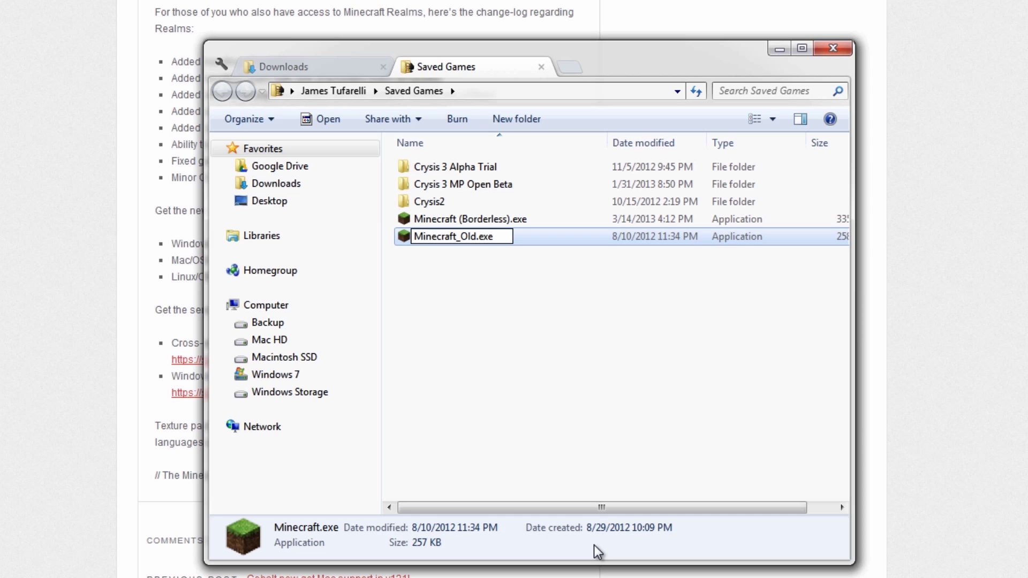
pyautogui.press('Return')
pyautogui.click(564, 439)
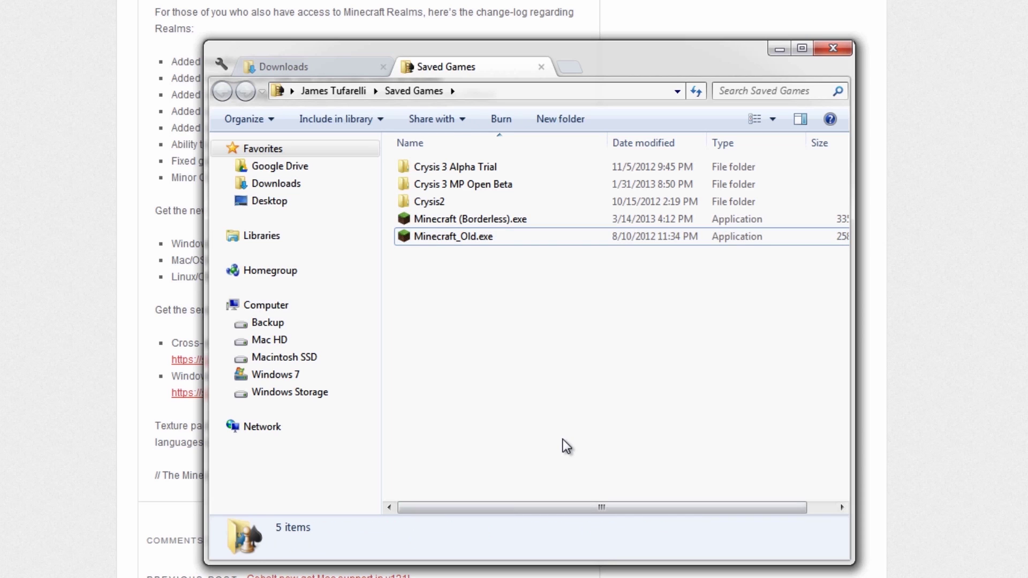
pyautogui.click(330, 70)
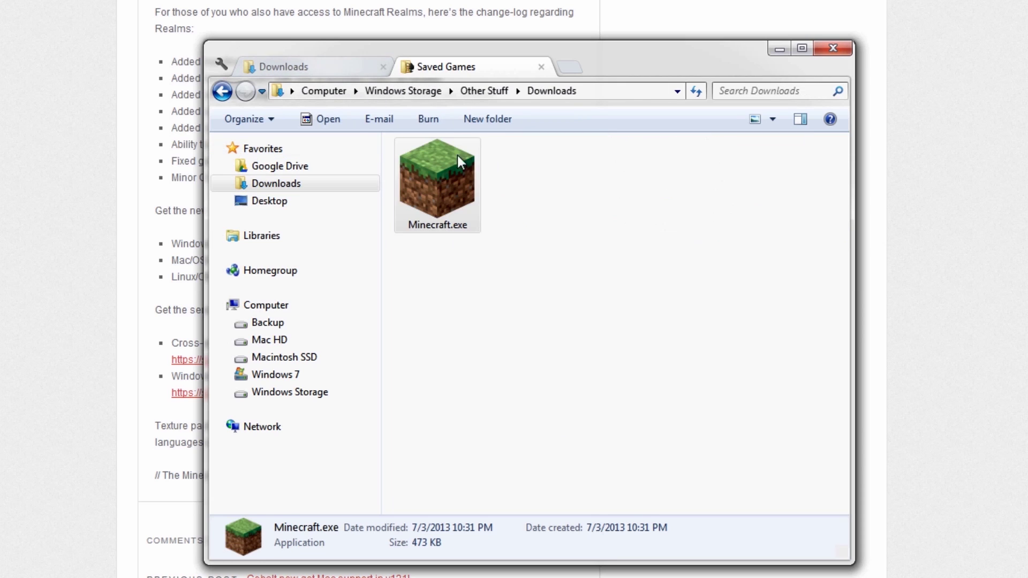
# Move the new Minecraft.exe from Downloads into the Saved Games folder.
pyautogui.click(467, 70)
pyautogui.click(329, 65)
pyautogui.click(443, 186)
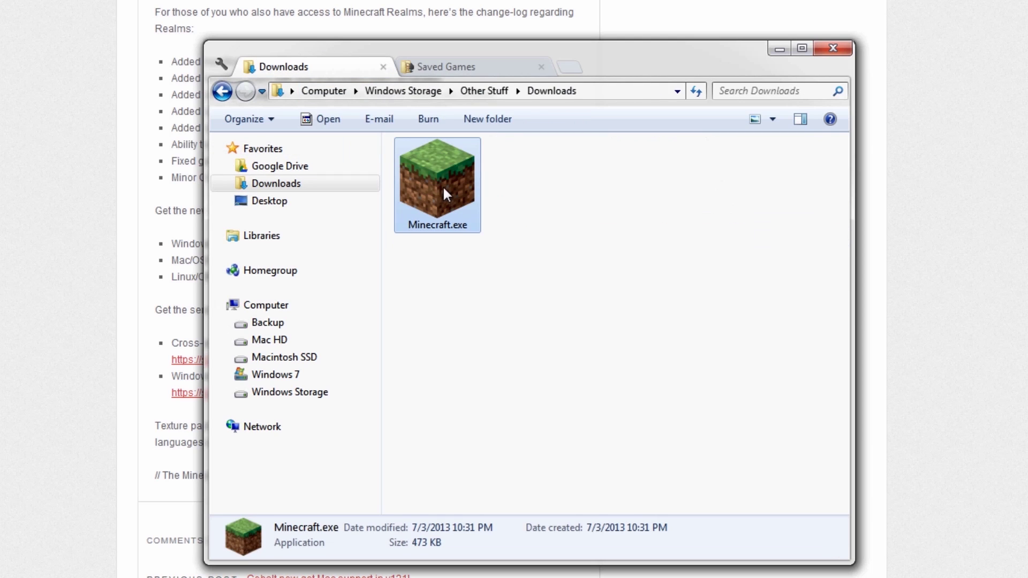
pyautogui.rightClick(445, 181)
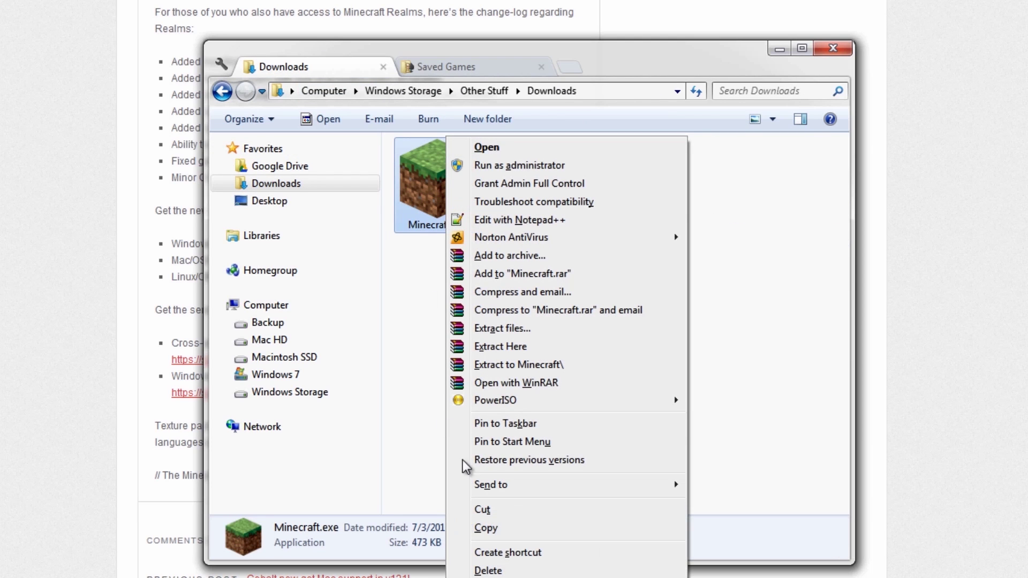
pyautogui.click(483, 510)
pyautogui.click(450, 68)
pyautogui.rightClick(435, 301)
pyautogui.click(479, 419)
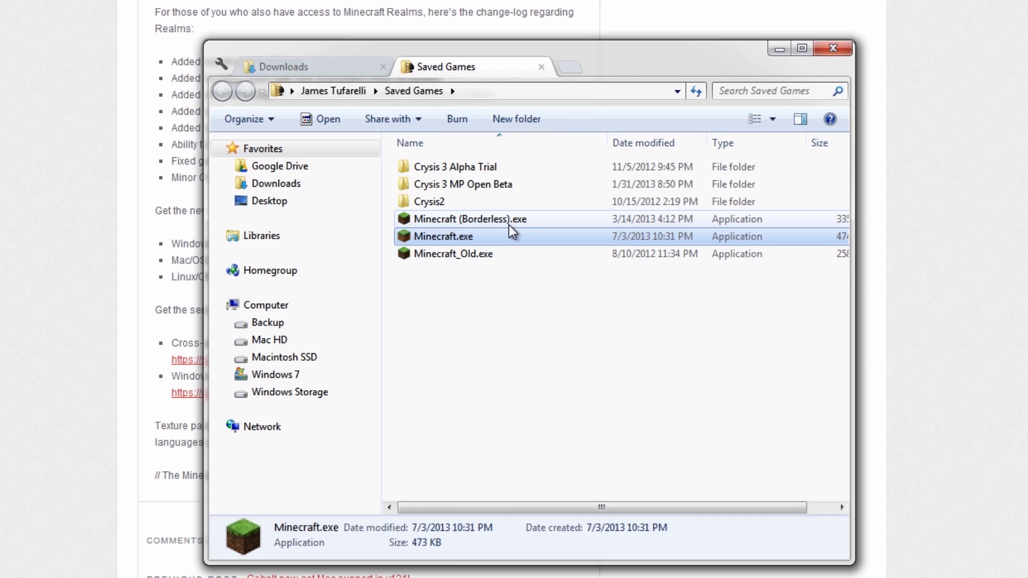
# Rename the moved launcher to Minecraft_New.exe and close Chrome's downloads bar.
pyautogui.rightClick(448, 240)
pyautogui.click(490, 576)
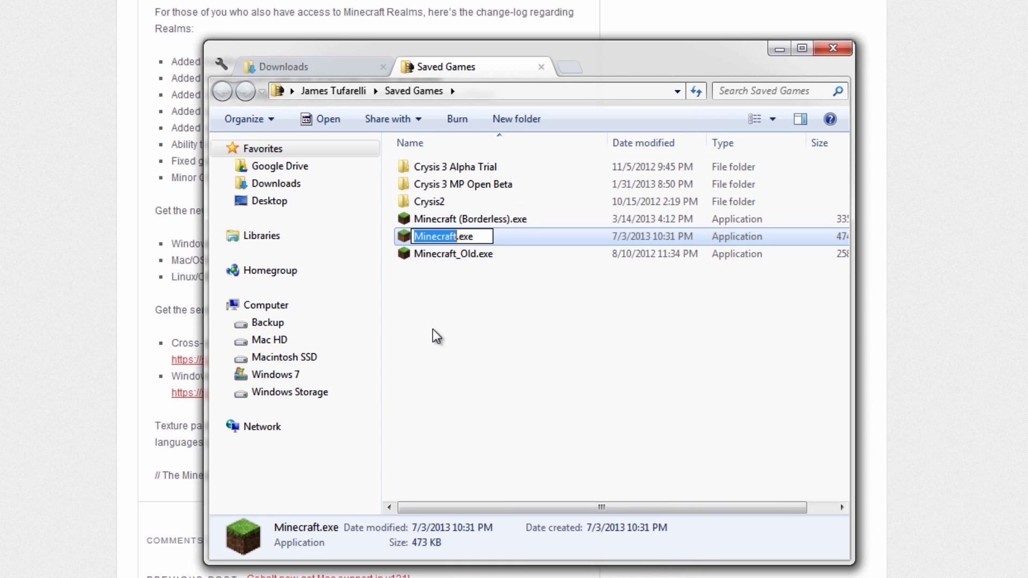
pyautogui.click(457, 238)
pyautogui.write('_NEW')
pyautogui.press('BackSpace')
pyautogui.press('BackSpace')
pyautogui.write('ew')
pyautogui.press('Return')
pyautogui.click(526, 274)
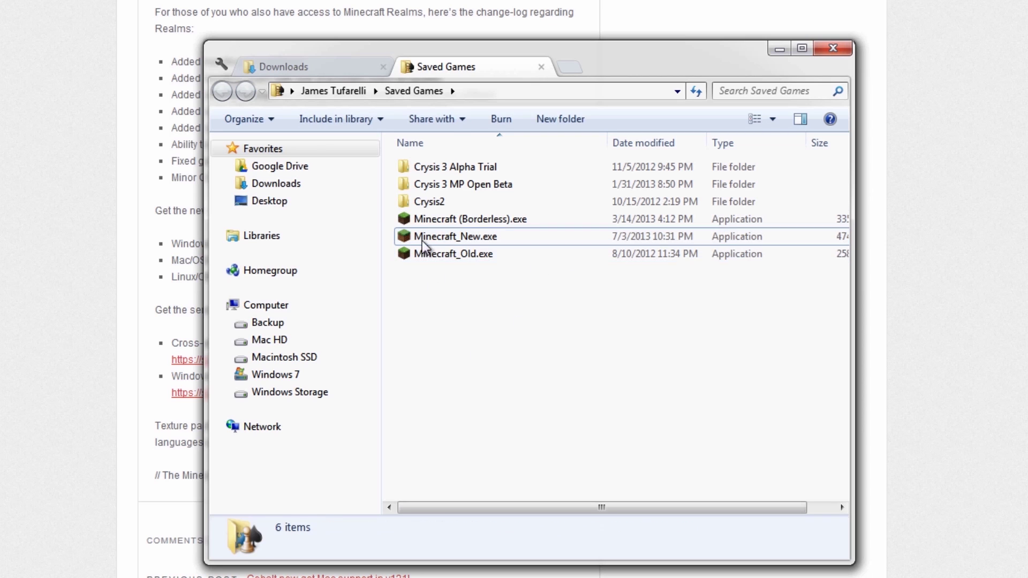
pyautogui.click(464, 236)
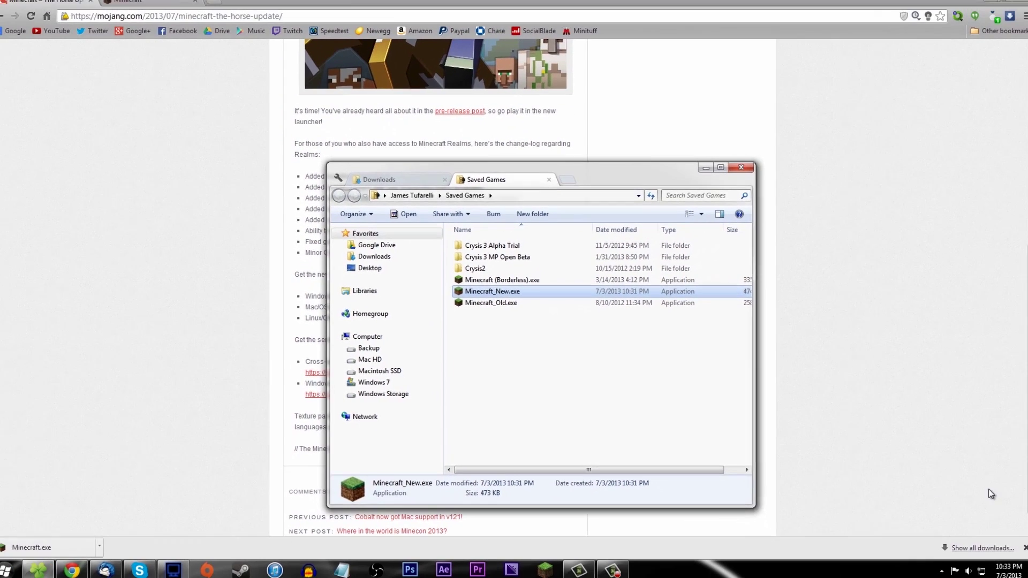
pyautogui.click(1025, 547)
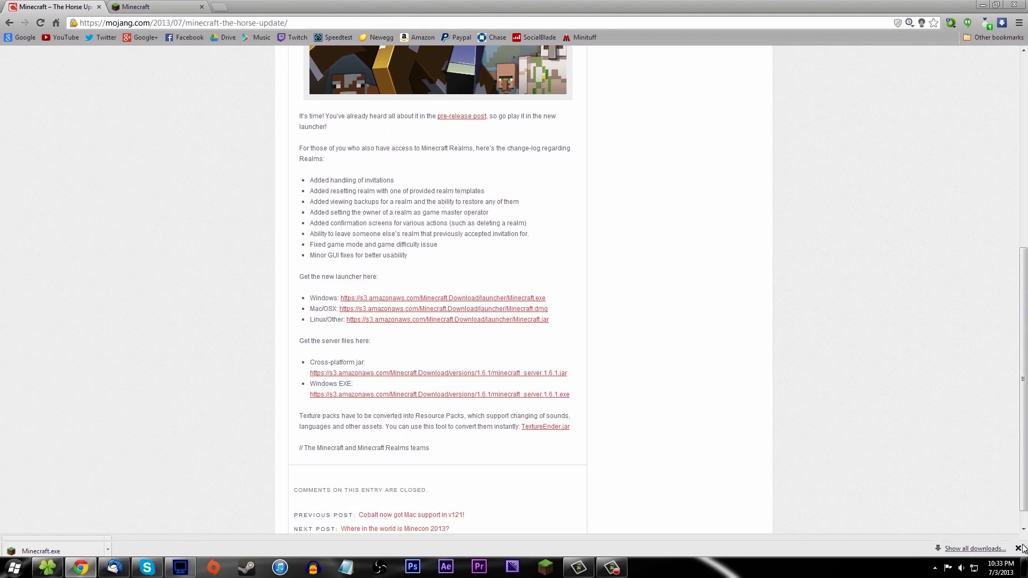
# Unpin the old Minecraft Borders taskbar shortcut and pin Minecraft_New.exe in its place.
pyautogui.click(984, 7)
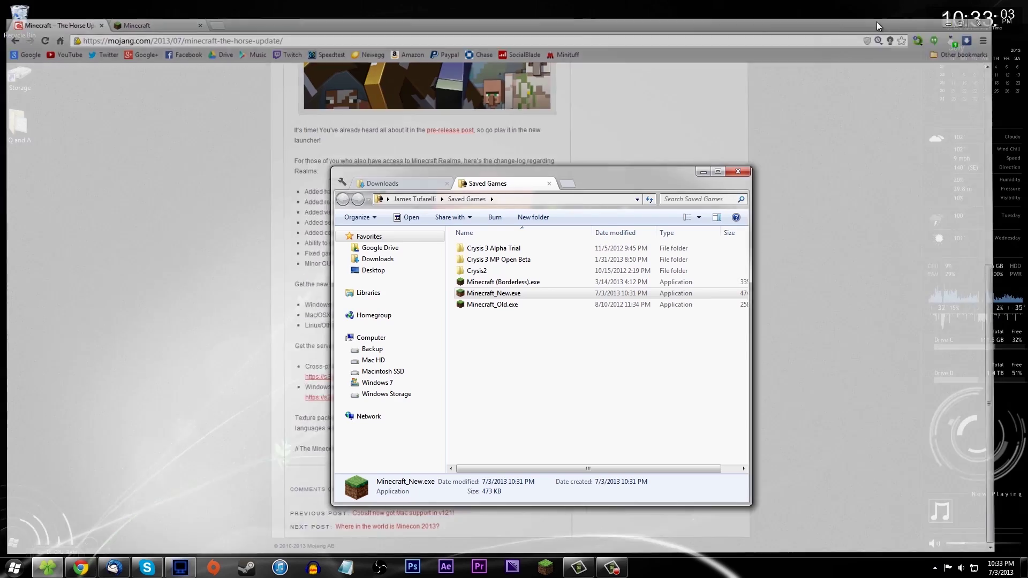
pyautogui.click(552, 566)
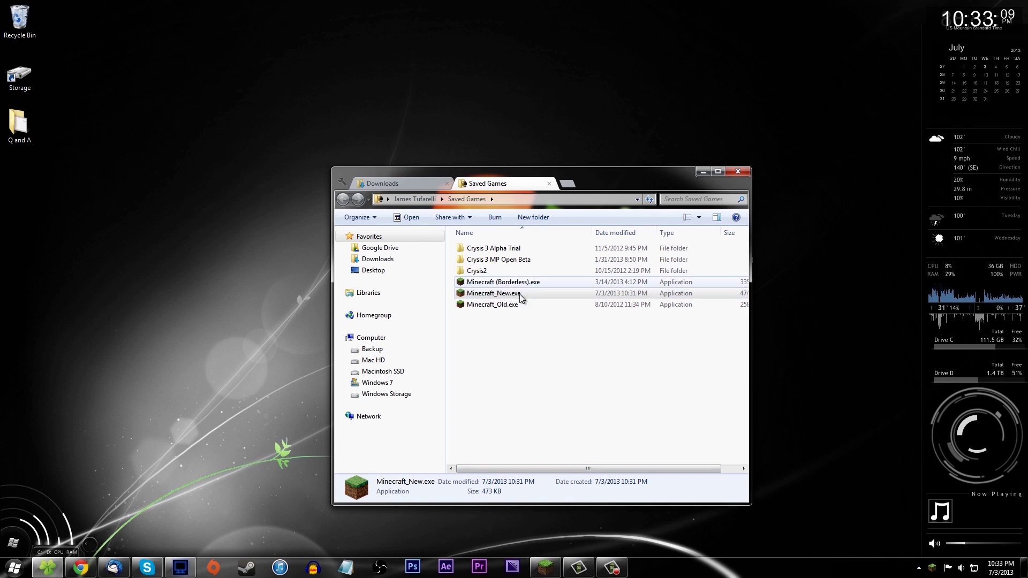
pyautogui.moveTo(572, 172); pyautogui.dragTo(341, 162)
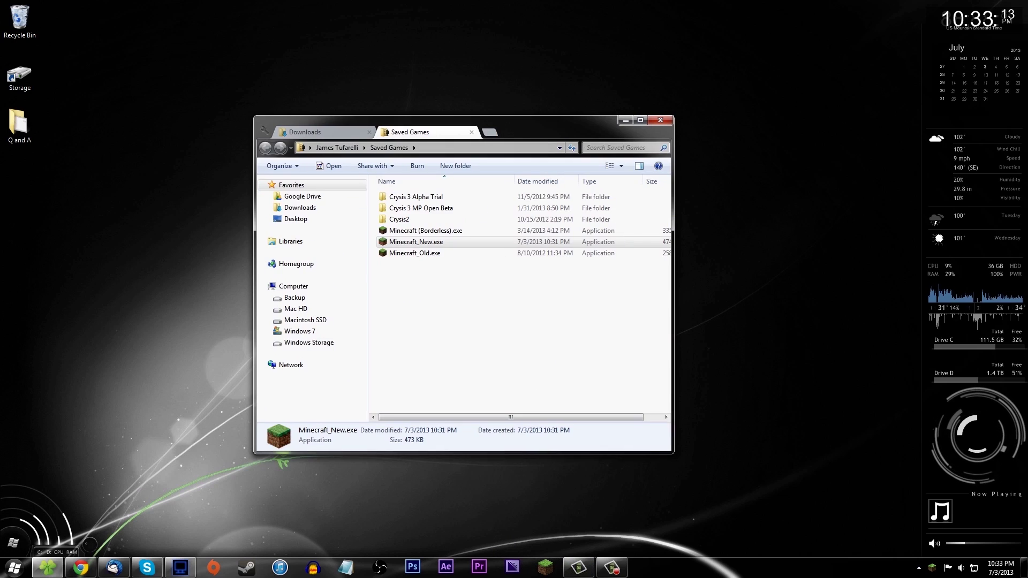
pyautogui.rightClick(552, 572)
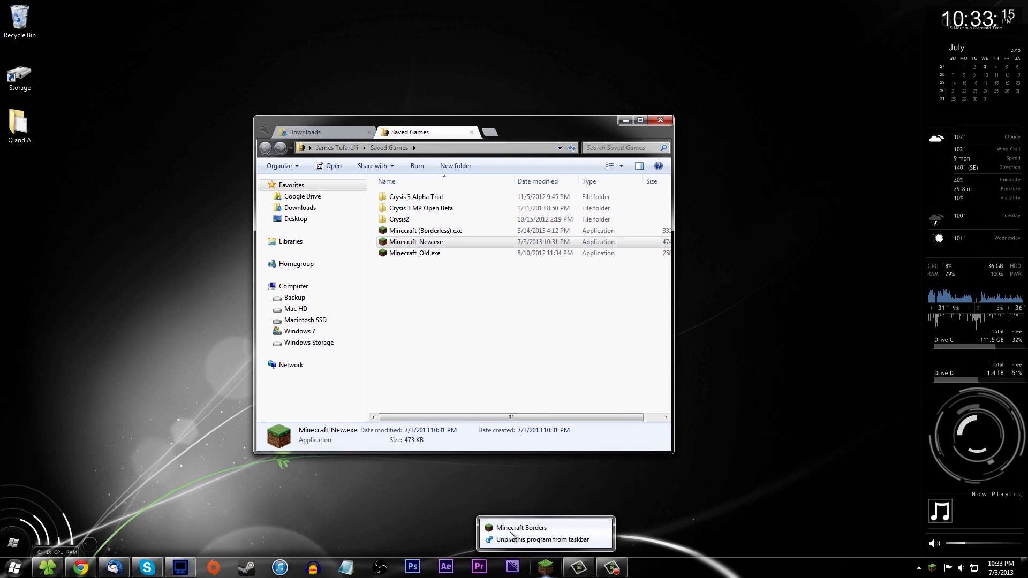
pyautogui.click(533, 545)
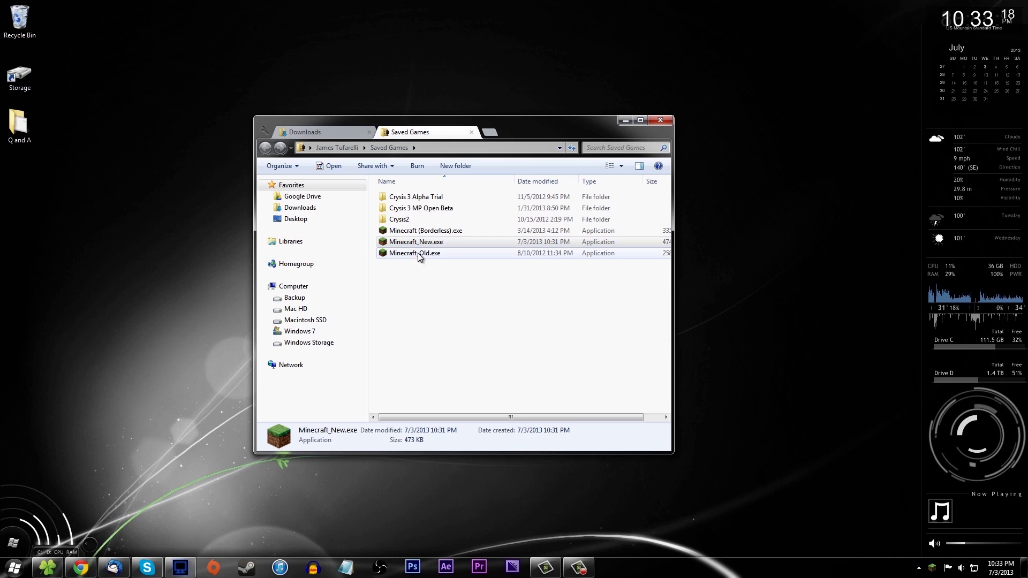
pyautogui.click(413, 244)
pyautogui.moveTo(412, 244); pyautogui.dragTo(547, 571)
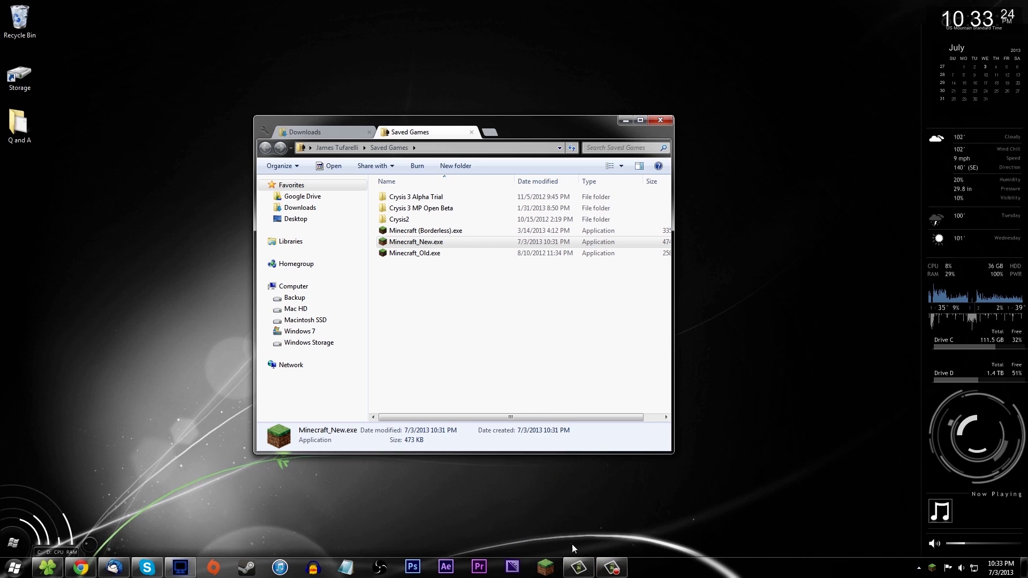
# Launch Minecraft_New.exe from its taskbar icon and allow it past the security warning.
pyautogui.click(555, 570)
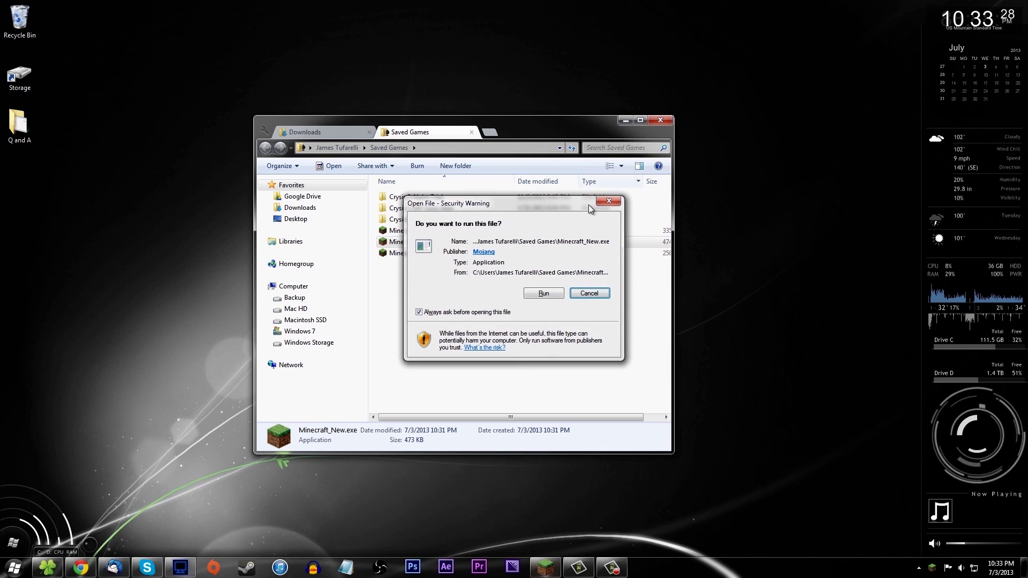
pyautogui.click(554, 294)
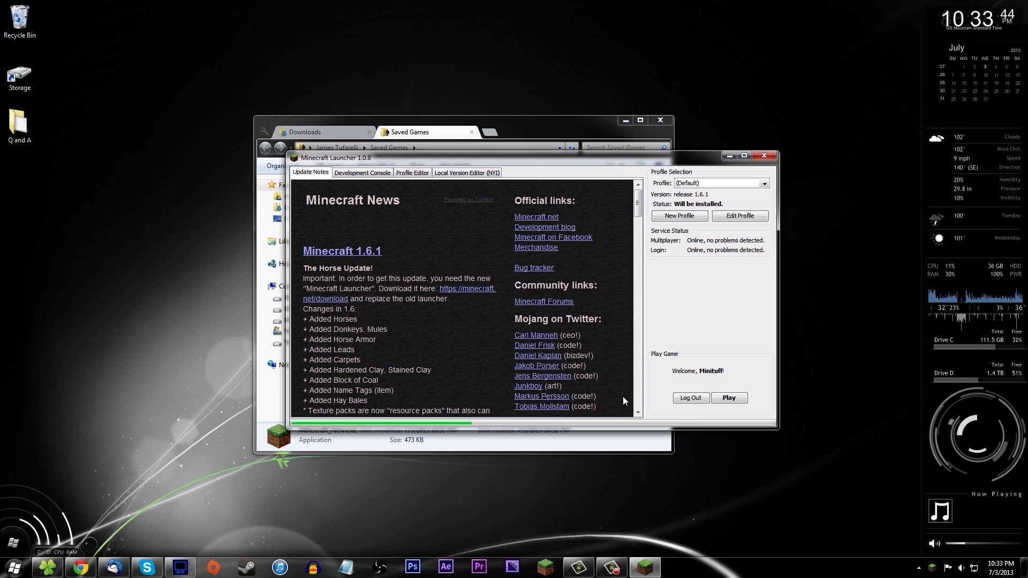
# Enlarge the launcher window and move it up and left.
pyautogui.moveTo(776, 429); pyautogui.dragTo(907, 513)
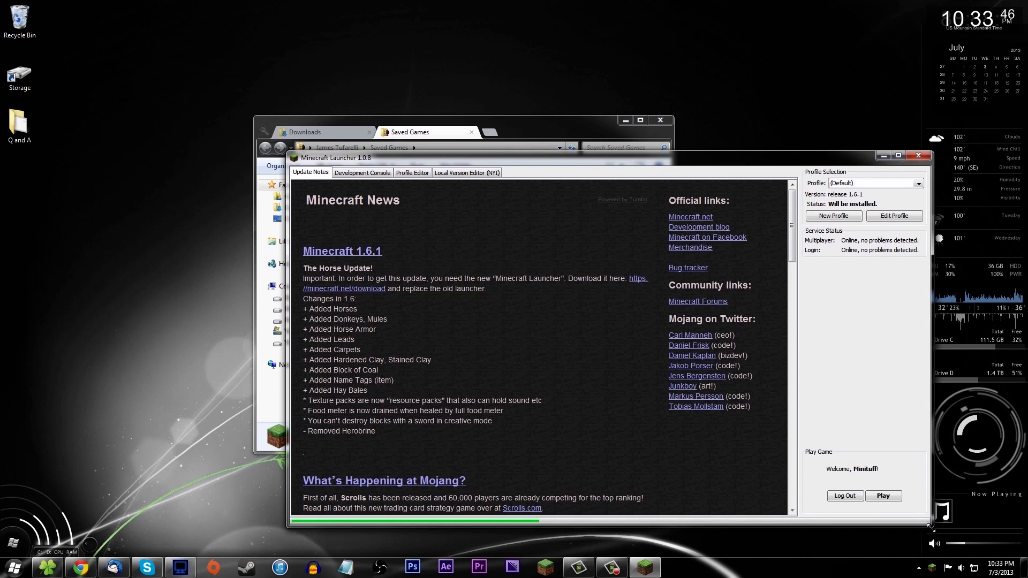
pyautogui.moveTo(524, 156); pyautogui.dragTo(345, 90)
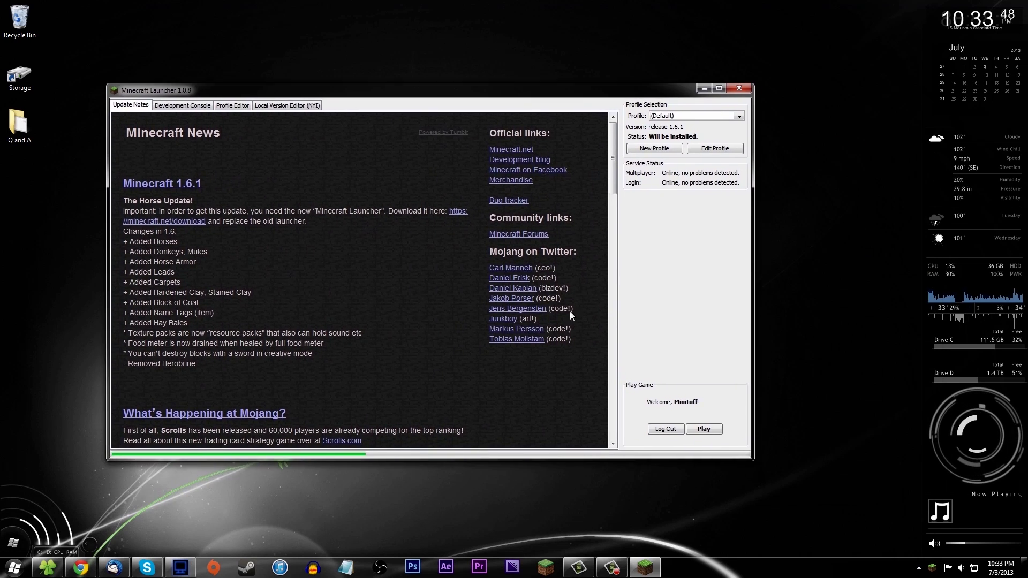
pyautogui.moveTo(843, 503); pyautogui.dragTo(913, 548)
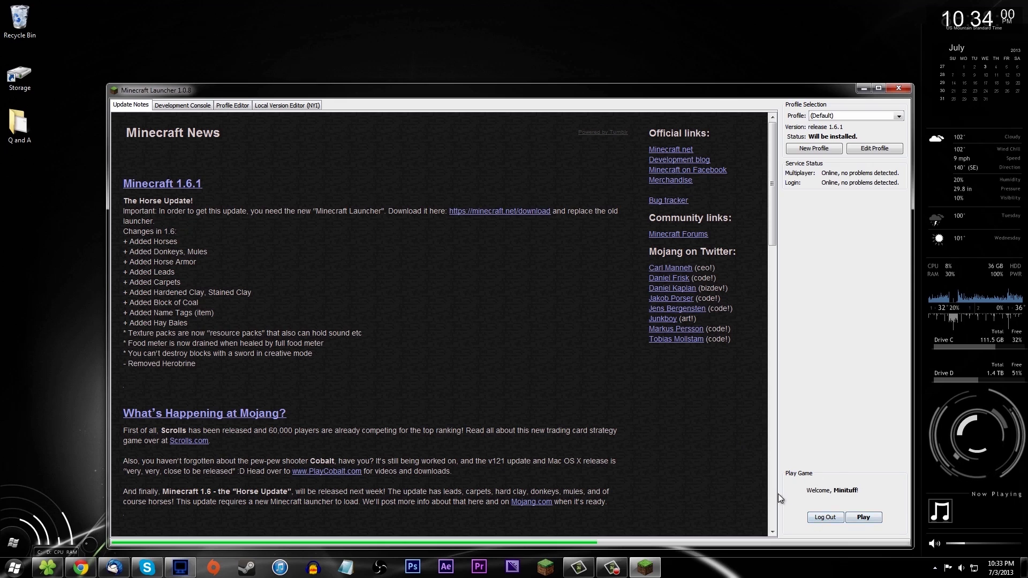
pyautogui.click(46, 136)
pyautogui.press('Delete')
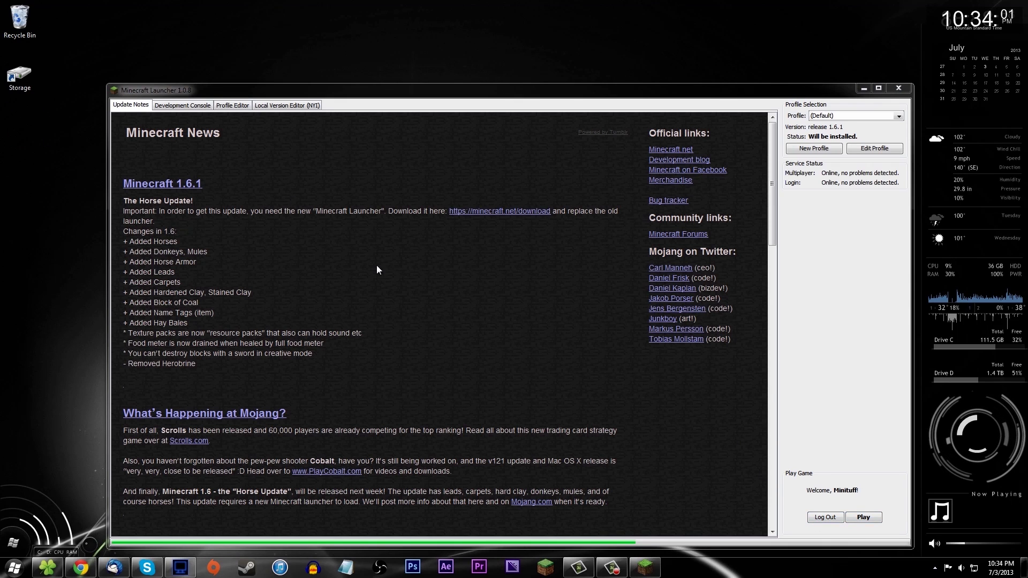
pyautogui.click(870, 504)
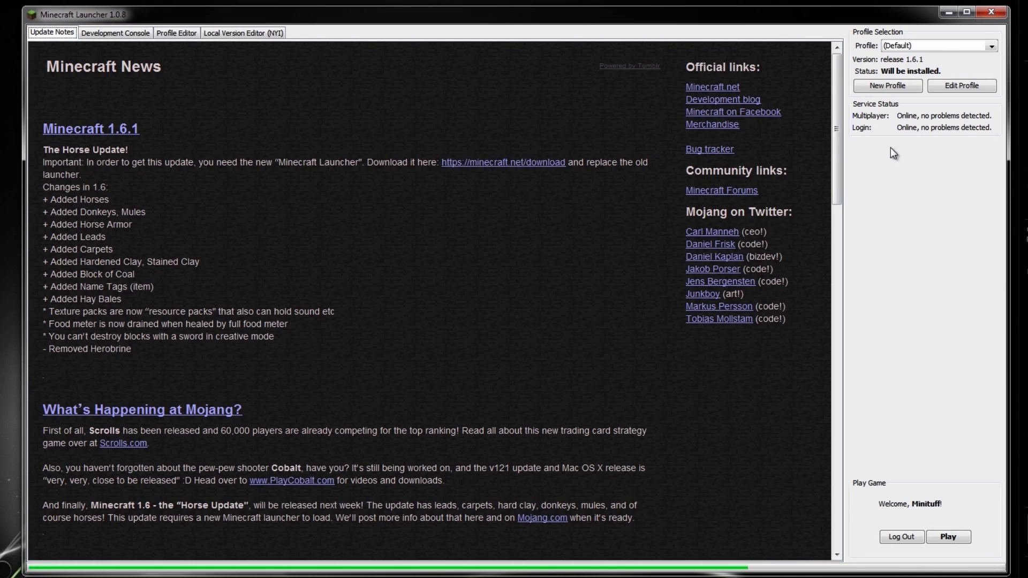
# Check the download log and local versions, ending on the saved profiles list.
pyautogui.click(93, 33)
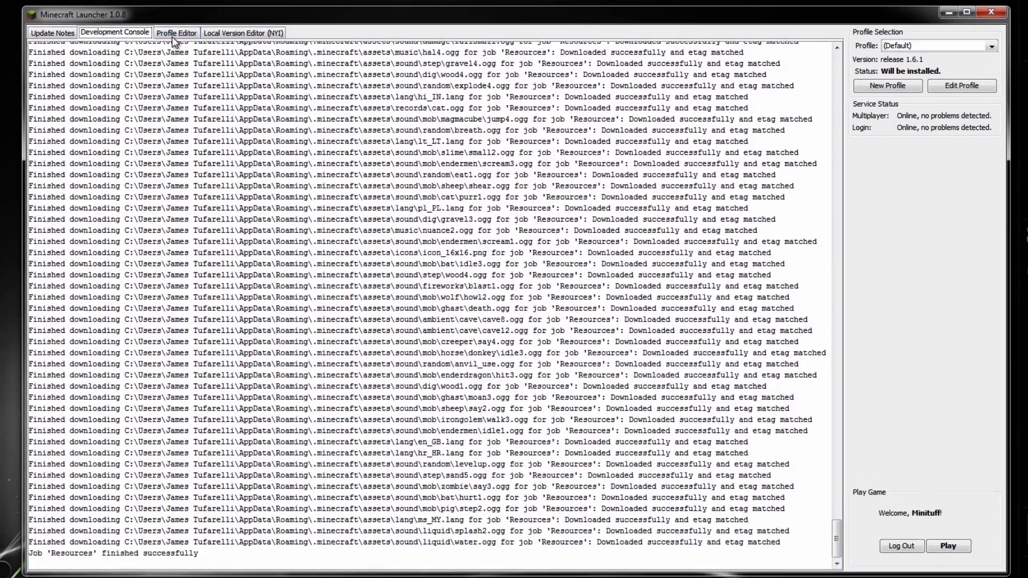
pyautogui.click(174, 37)
pyautogui.click(211, 34)
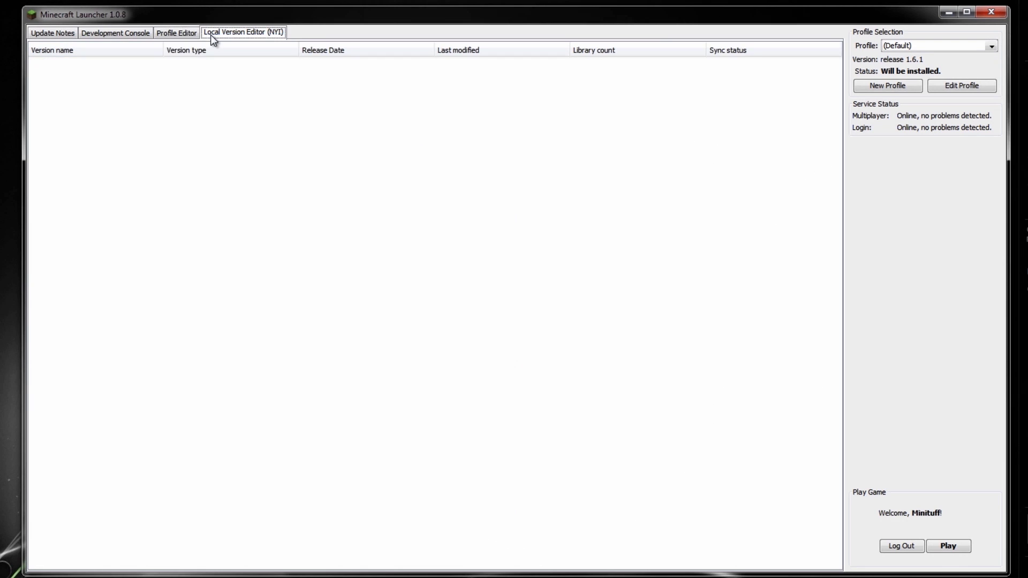
pyautogui.click(174, 32)
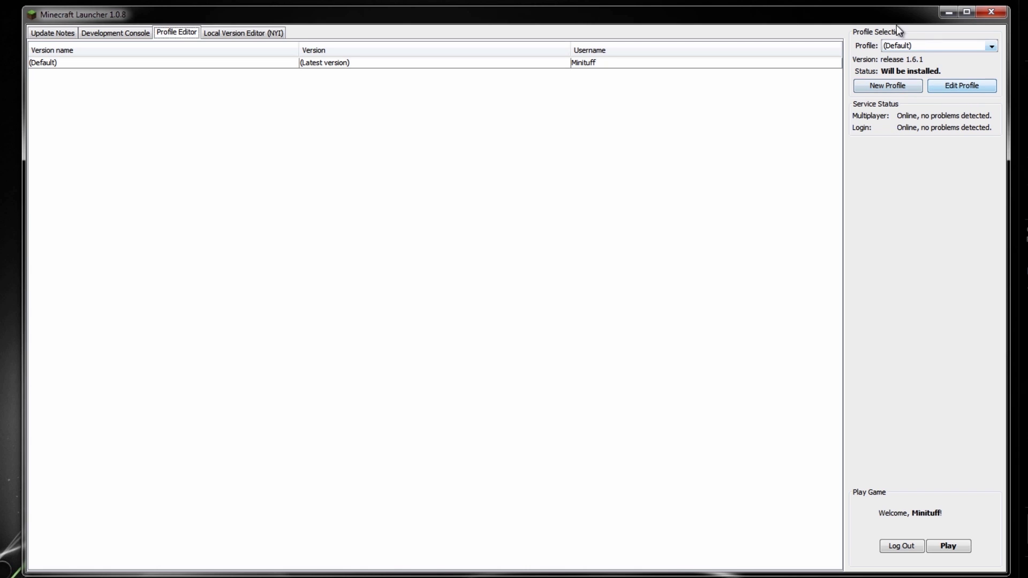
# Rename the (Default) profile to the player's username, keeping game directory, snapshots and version unchanged.
pyautogui.click(950, 87)
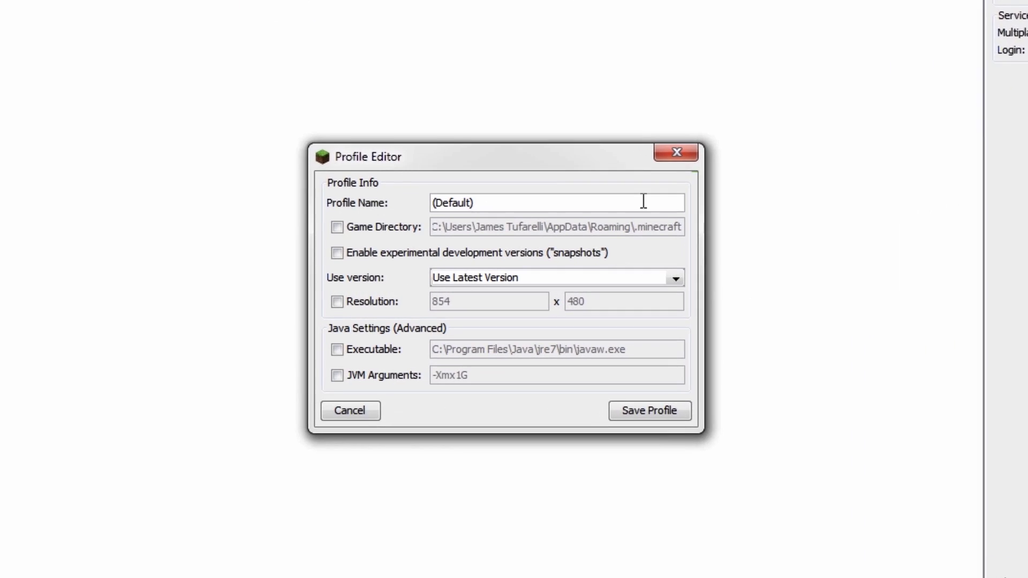
pyautogui.tripleClick(492, 205)
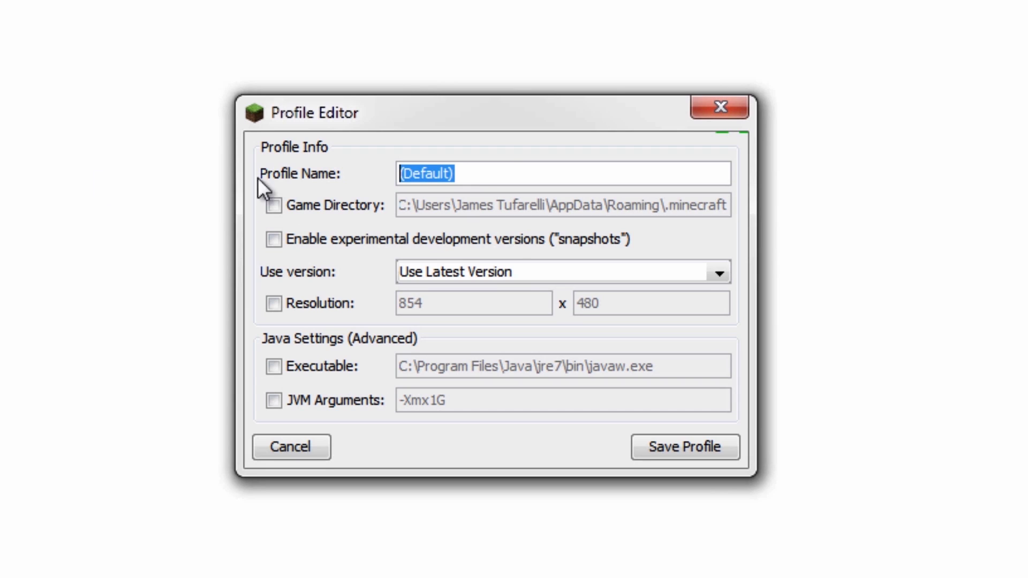
pyautogui.write('Minituff')
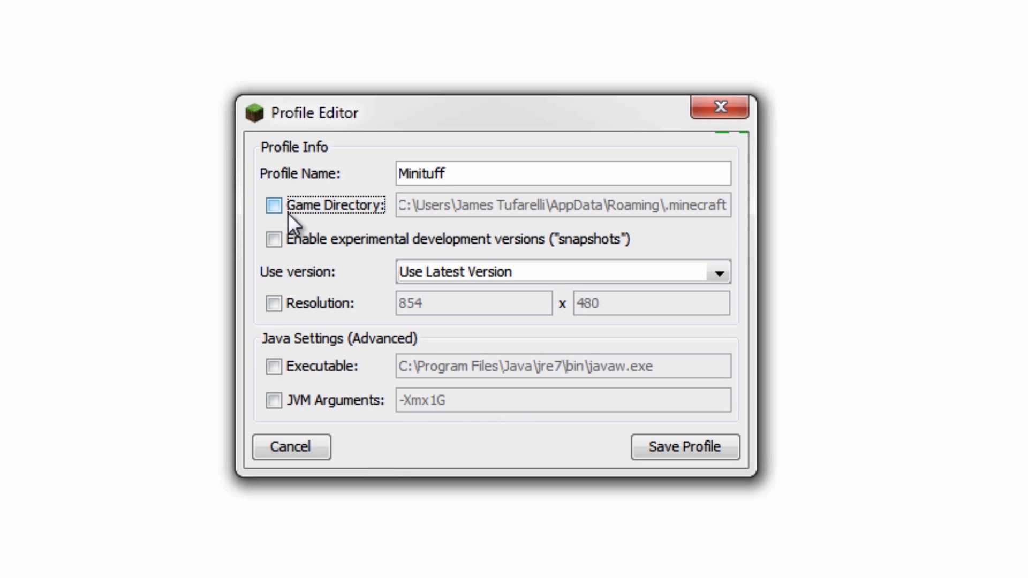
pyautogui.click(274, 205)
pyautogui.moveTo(417, 205); pyautogui.dragTo(683, 205)
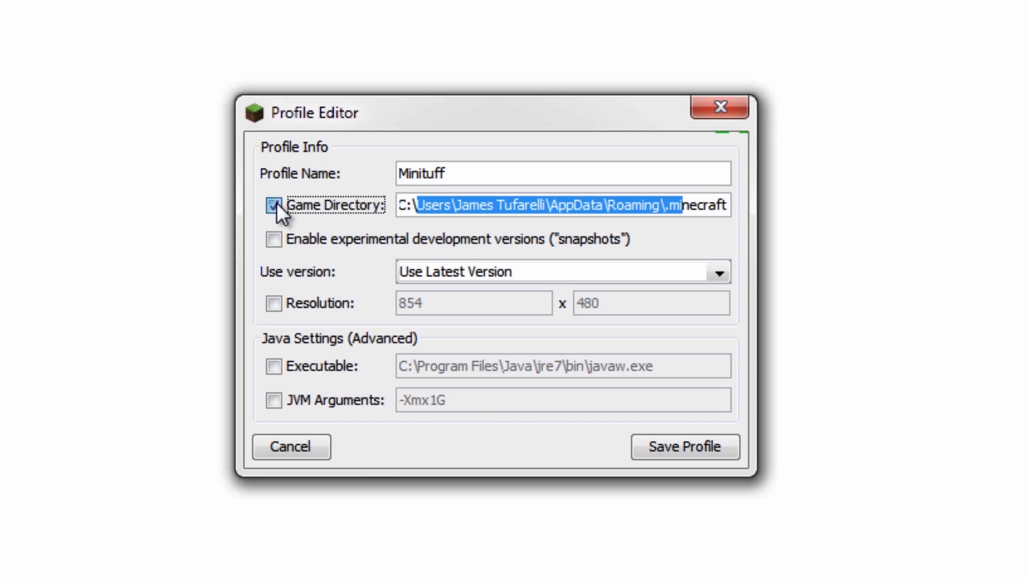
pyautogui.click(276, 204)
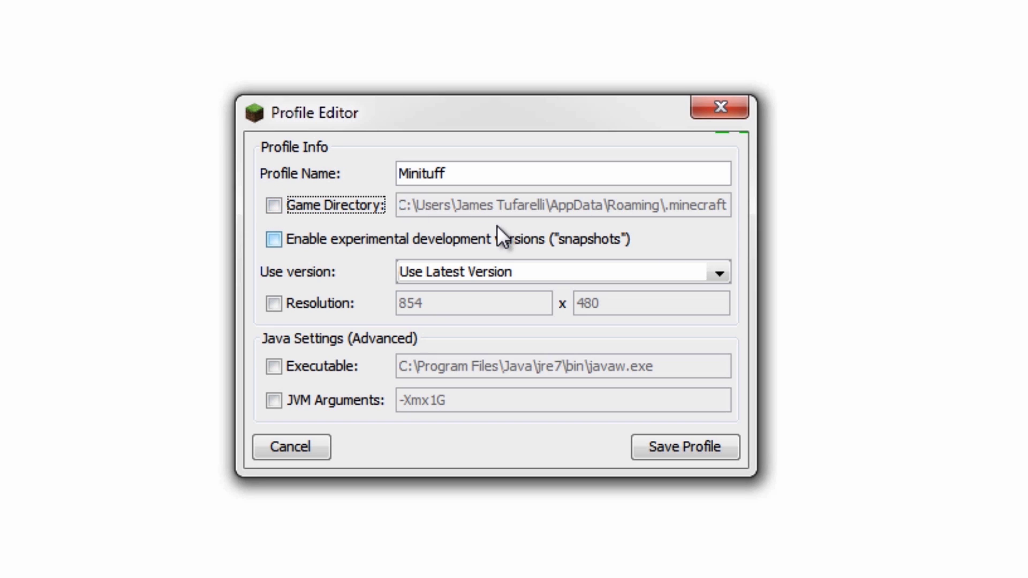
pyautogui.click(303, 241)
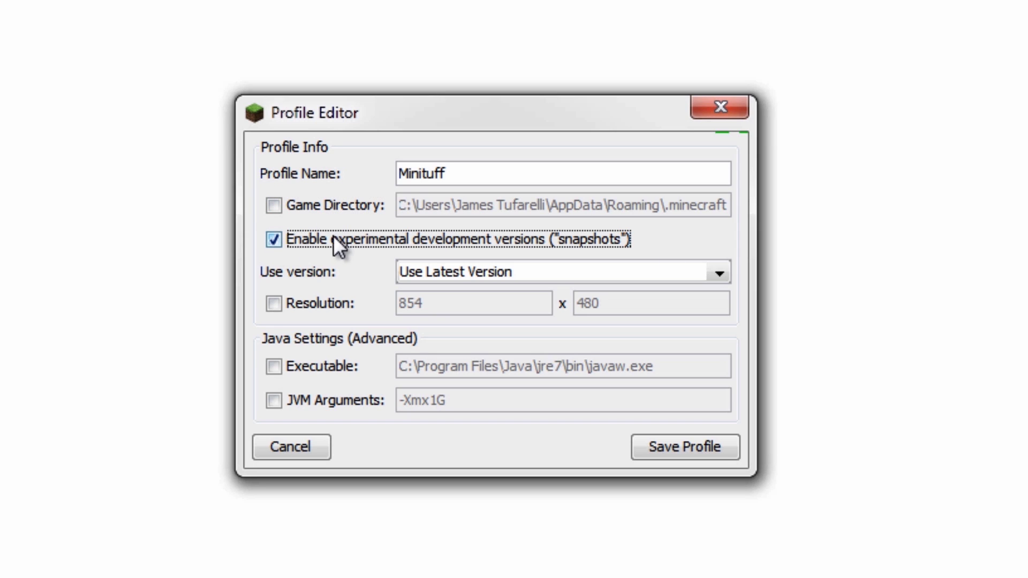
pyautogui.click(315, 254)
pyautogui.click(534, 274)
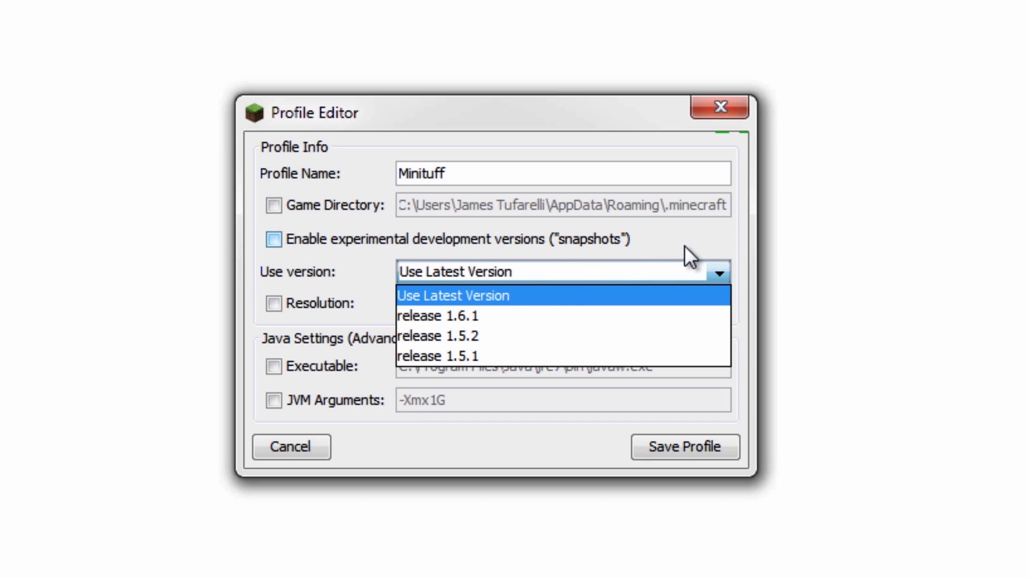
pyautogui.click(274, 268)
pyautogui.click(446, 271)
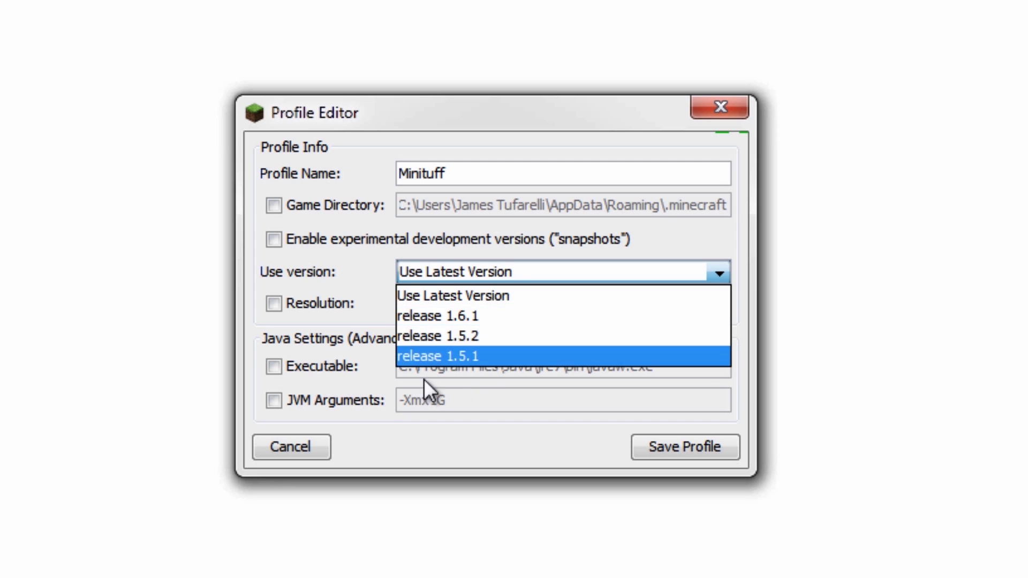
# Toggle the resolution, Java executable and JVM arguments options, leaving JVM arguments enabled.
pyautogui.click(452, 298)
pyautogui.click(274, 307)
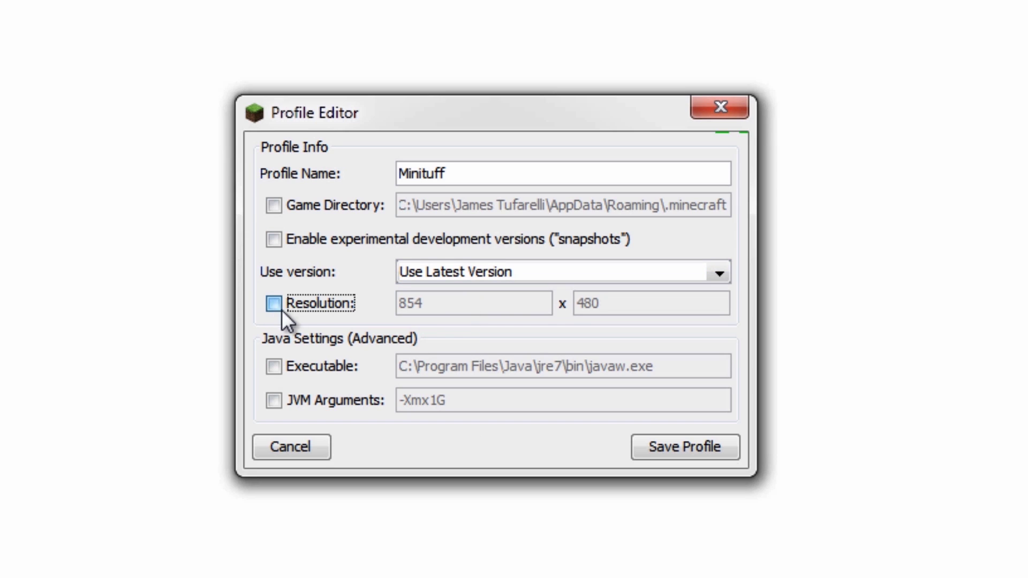
pyautogui.click(274, 309)
pyautogui.click(285, 369)
pyautogui.click(287, 368)
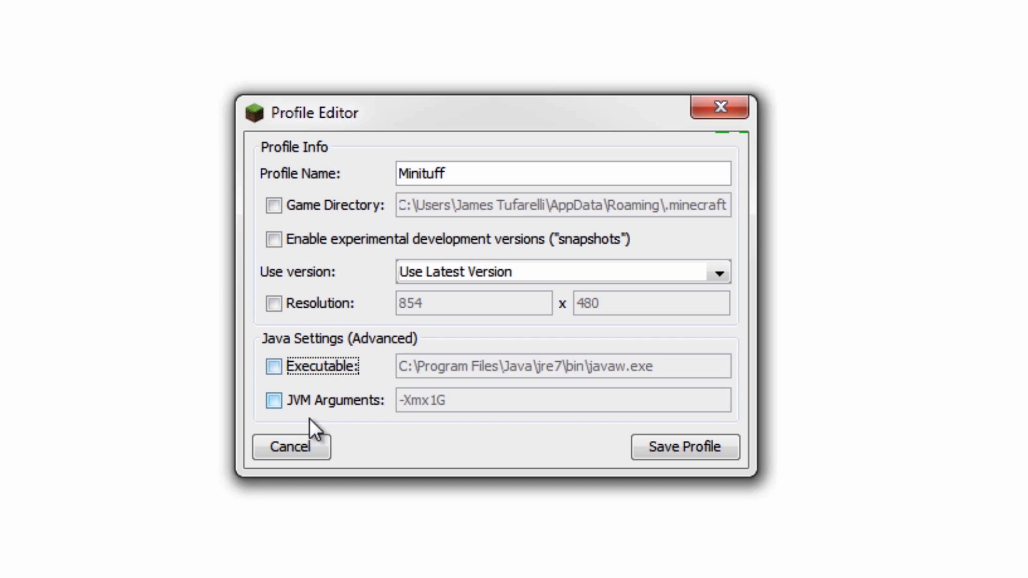
pyautogui.click(269, 404)
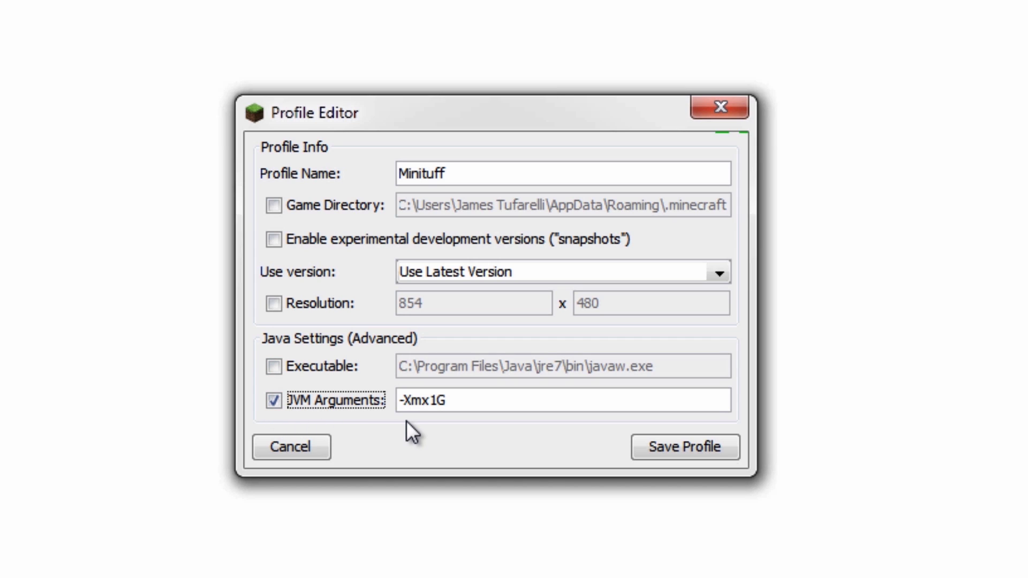
pyautogui.click(438, 404)
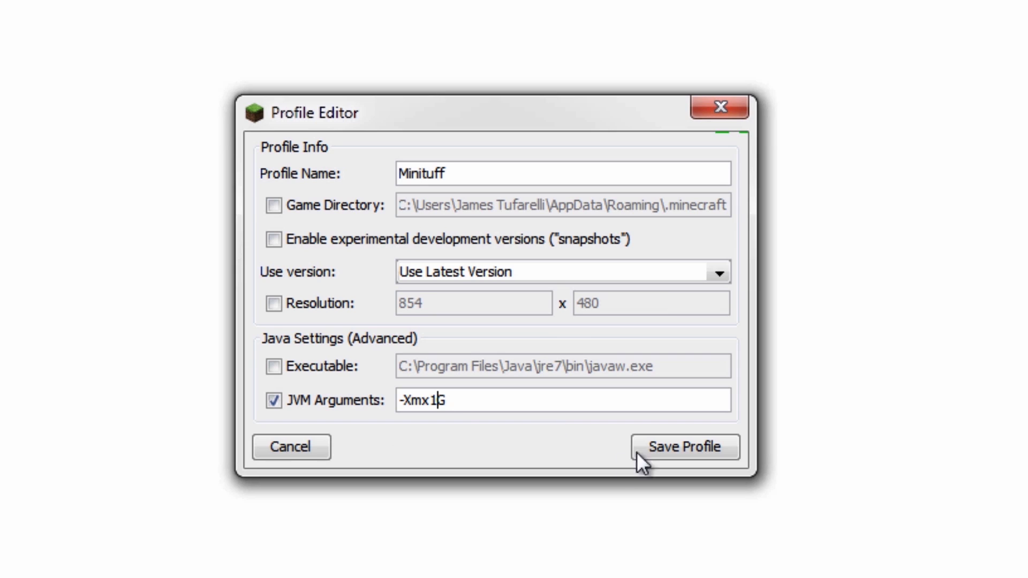
pyautogui.click(269, 404)
pyautogui.click(272, 402)
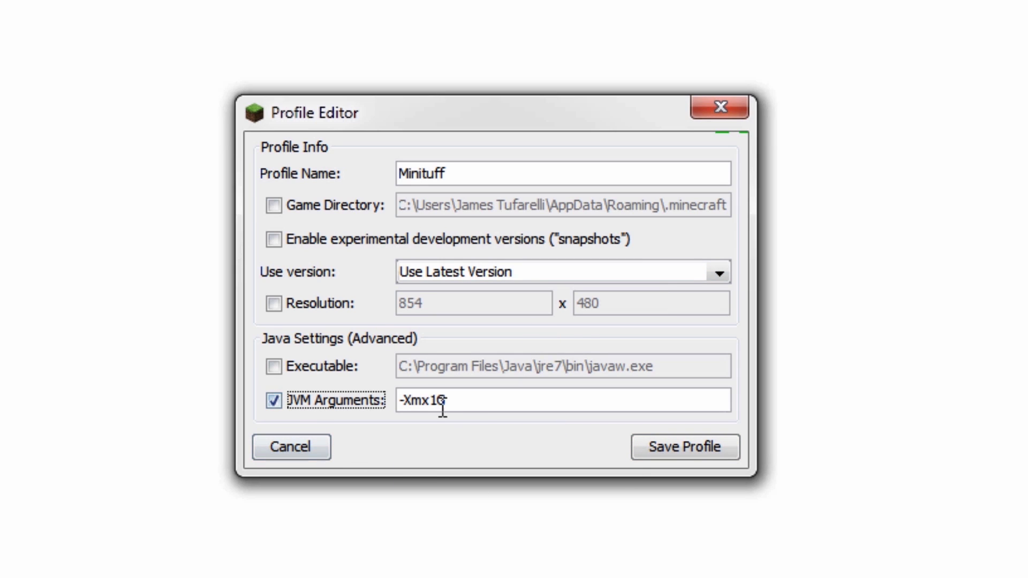
pyautogui.click(294, 410)
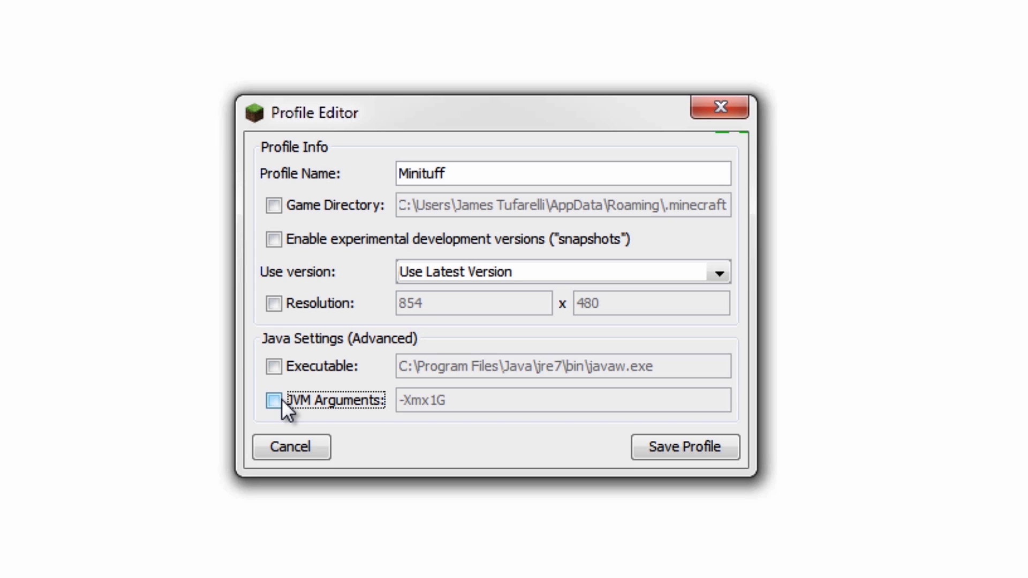
pyautogui.click(282, 399)
# Change the JVM memory argument from -Xmx1G to -Xmx2G and save the profile.
pyautogui.click(437, 402)
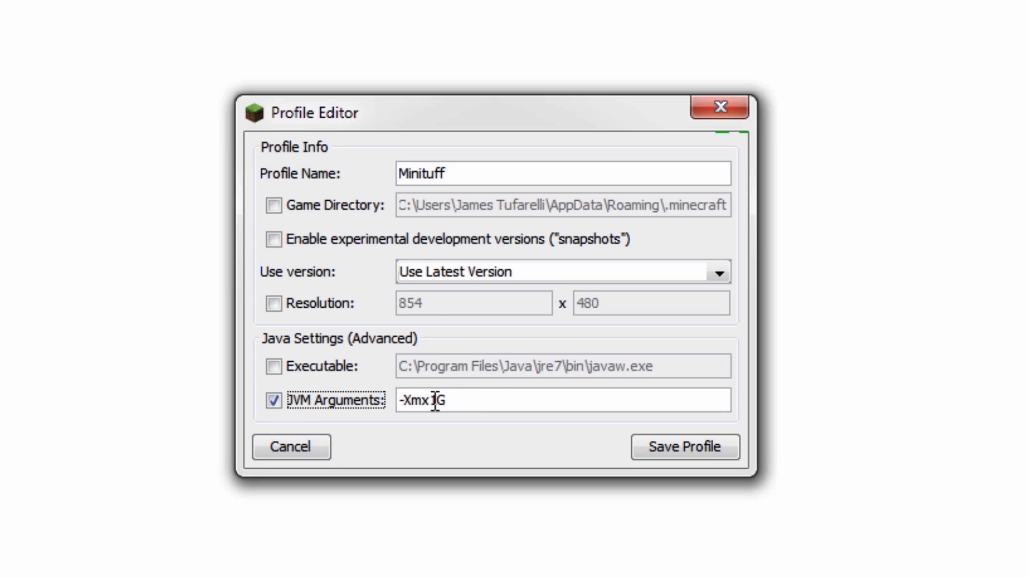
pyautogui.press('BackSpace')
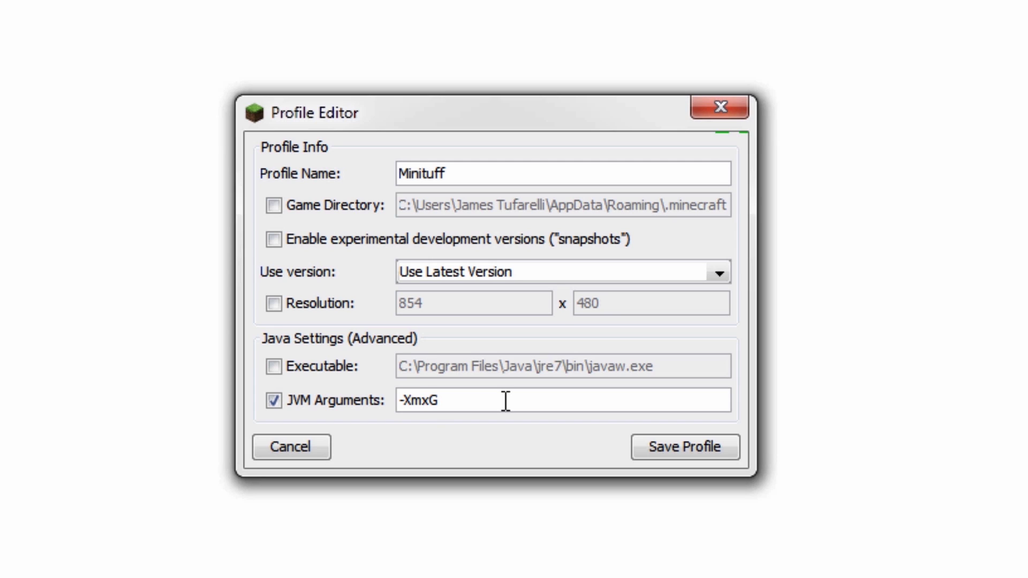
pyautogui.write('20')
pyautogui.press('BackSpace')
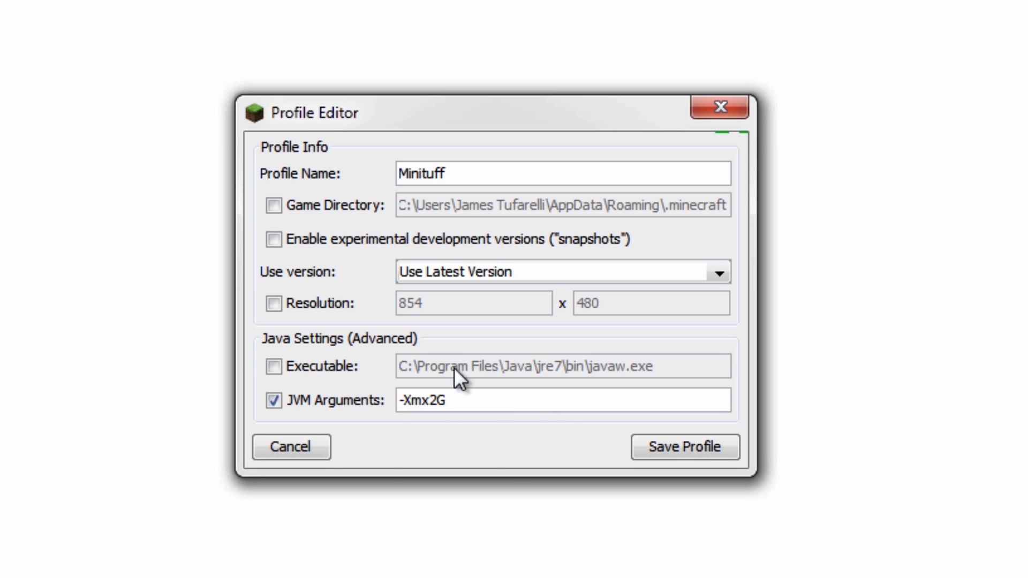
pyautogui.click(683, 448)
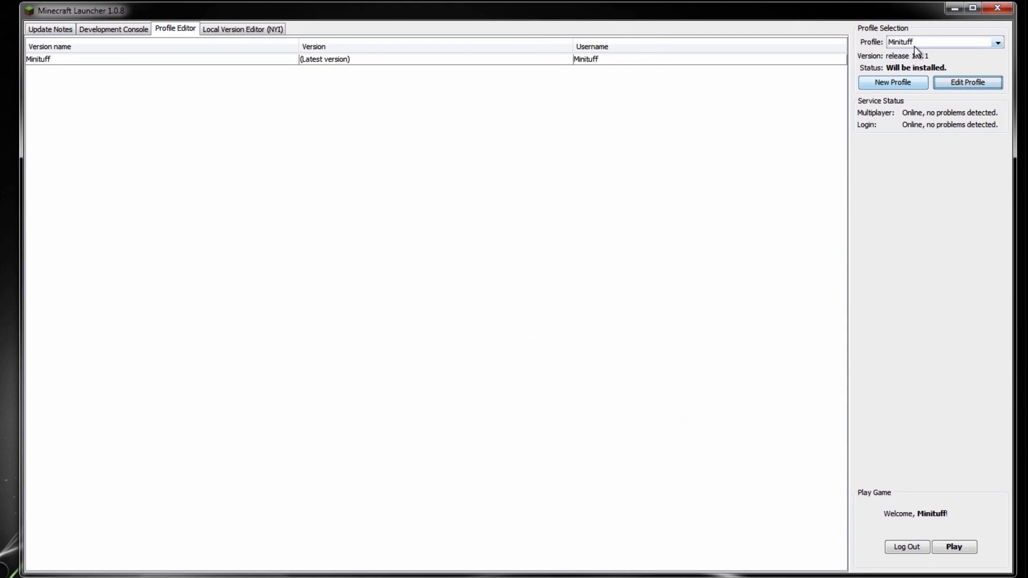
# Select the renamed profile and play, starting Minecraft 1.6.1 at its title screen.
pyautogui.click(915, 45)
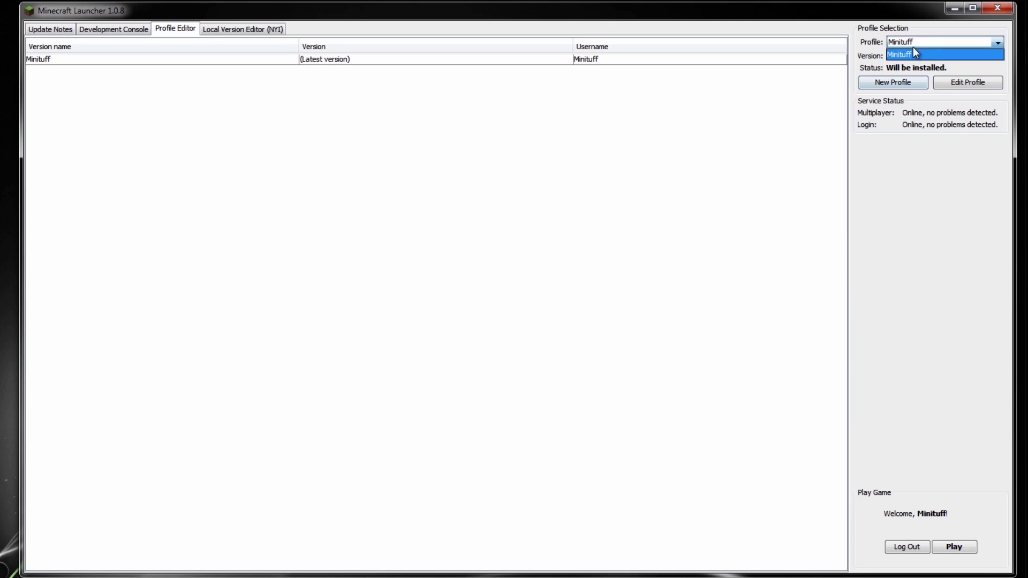
pyautogui.click(933, 40)
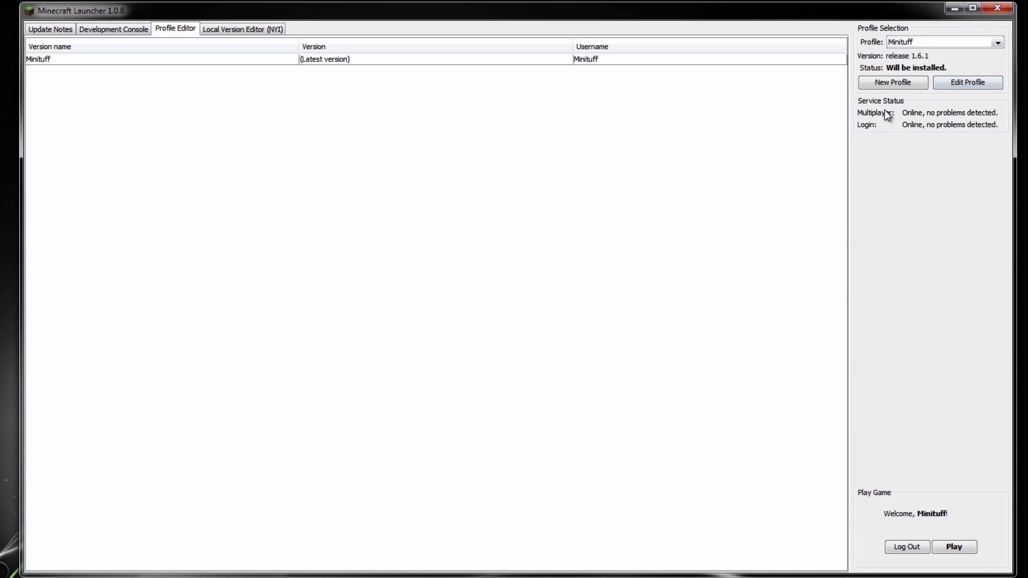
pyautogui.click(910, 82)
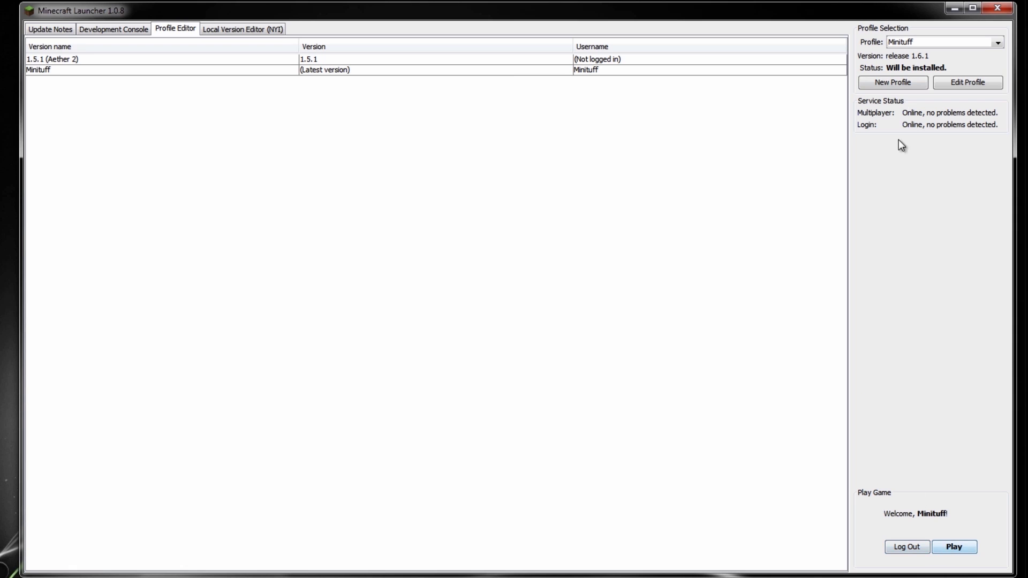
pyautogui.click(60, 29)
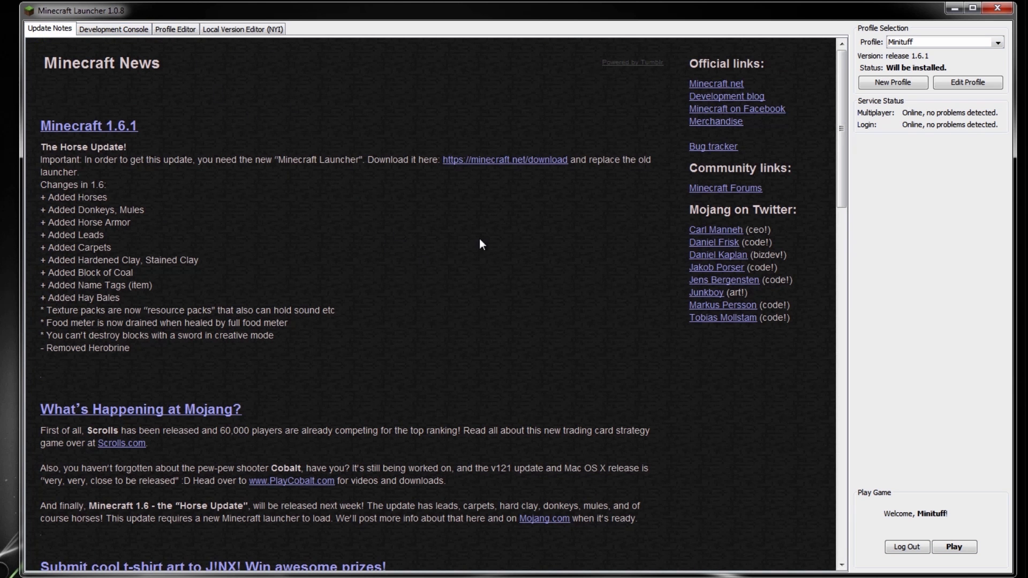
pyautogui.click(954, 546)
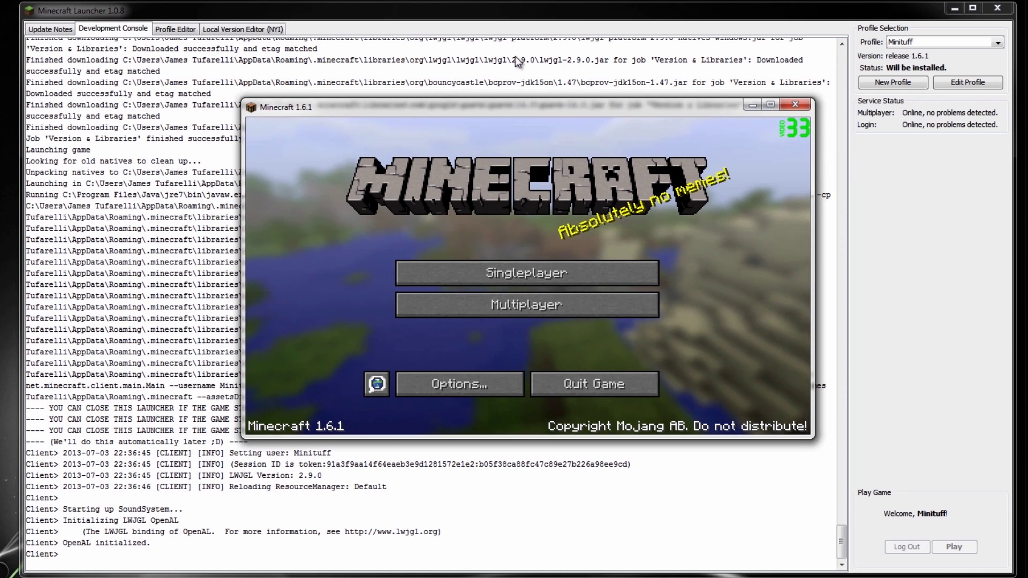
pyautogui.click(507, 11)
# Close the launcher and Explorer windows and switch the game to fullscreen.
pyautogui.click(998, 11)
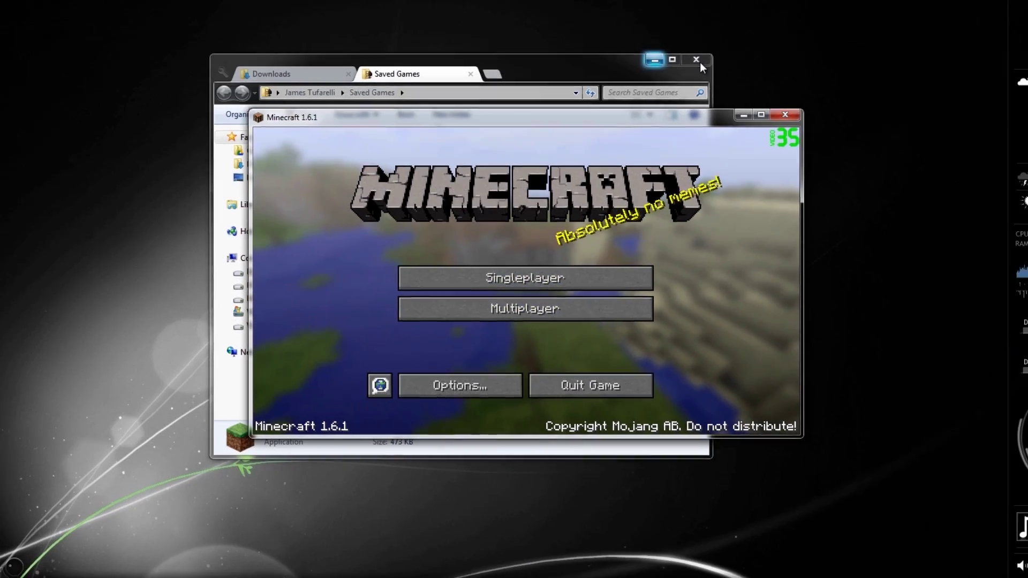
pyautogui.click(701, 60)
pyautogui.press('F11')
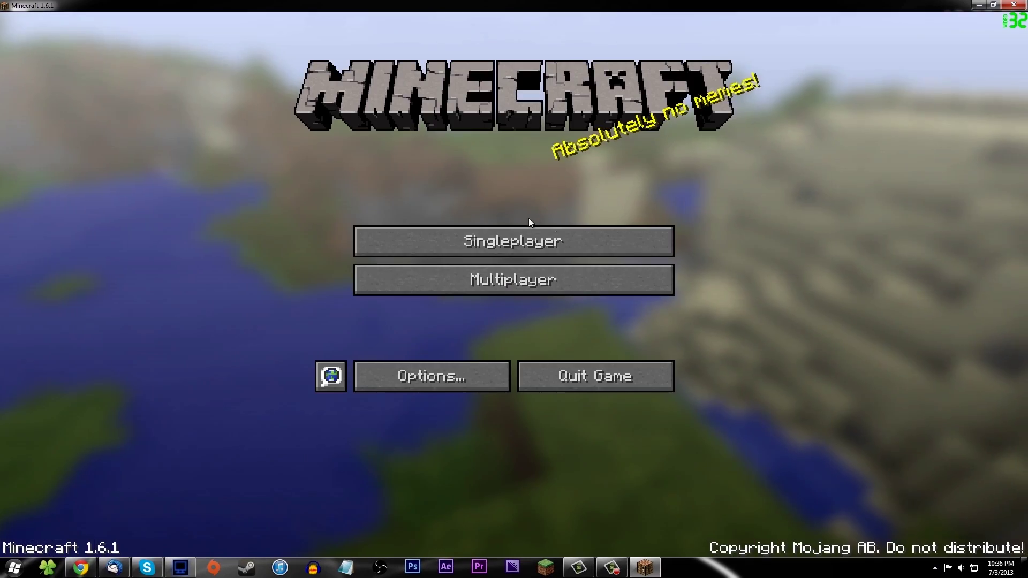
# Create and load a new singleplayer world named 1.6.1.
pyautogui.click(525, 244)
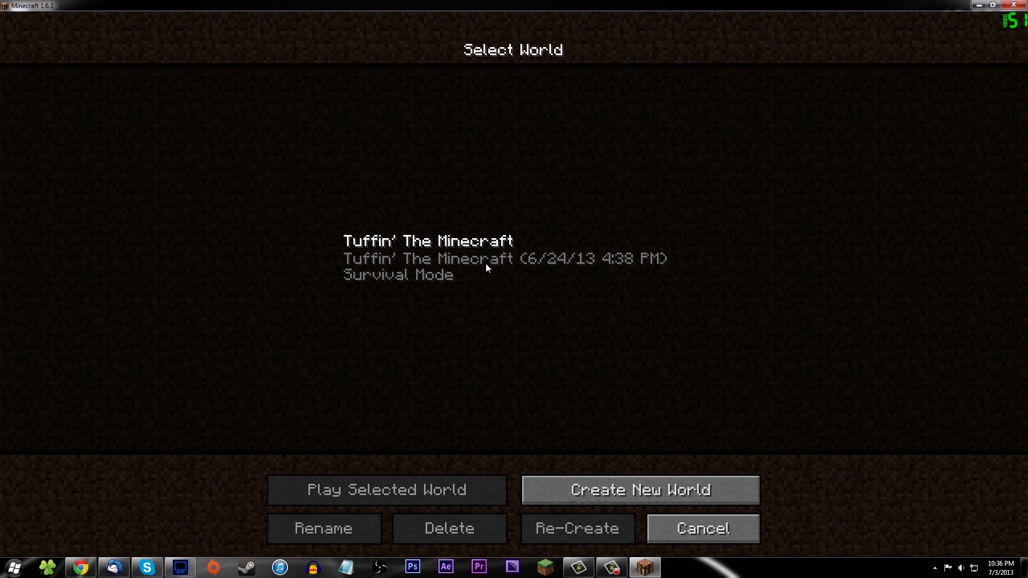
pyautogui.click(624, 491)
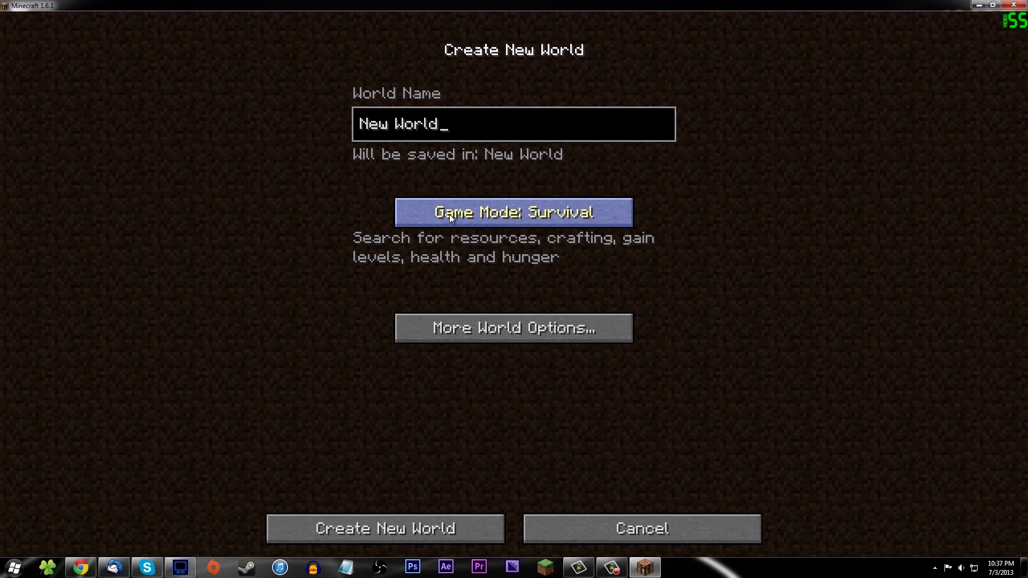
pyautogui.press('BackSpace')
pyautogui.press('BackSpace')
pyautogui.press('BackSpace')
pyautogui.press('BackSpace')
pyautogui.press('BackSpace')
pyautogui.press('BackSpace')
pyautogui.press('BackSpace')
pyautogui.press('BackSpace')
pyautogui.press('BackSpace')
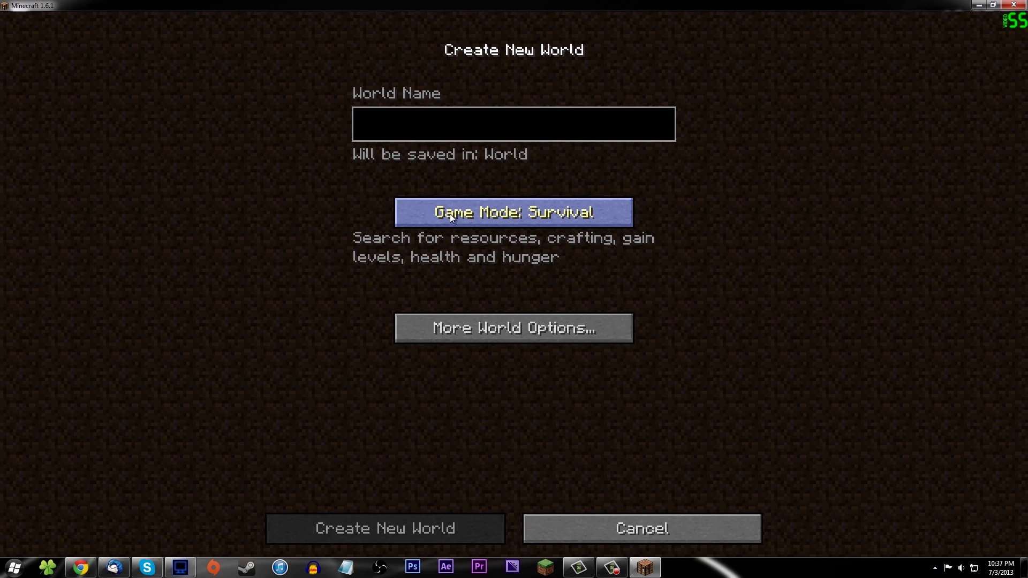
pyautogui.write('15')
pyautogui.press('BackSpace')
pyautogui.write('.6.1')
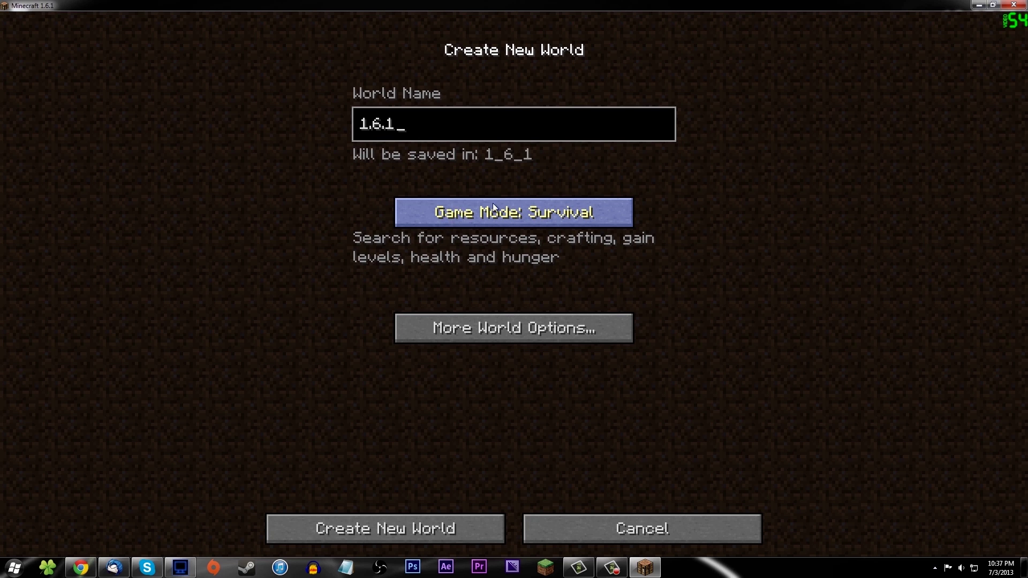
pyautogui.click(375, 530)
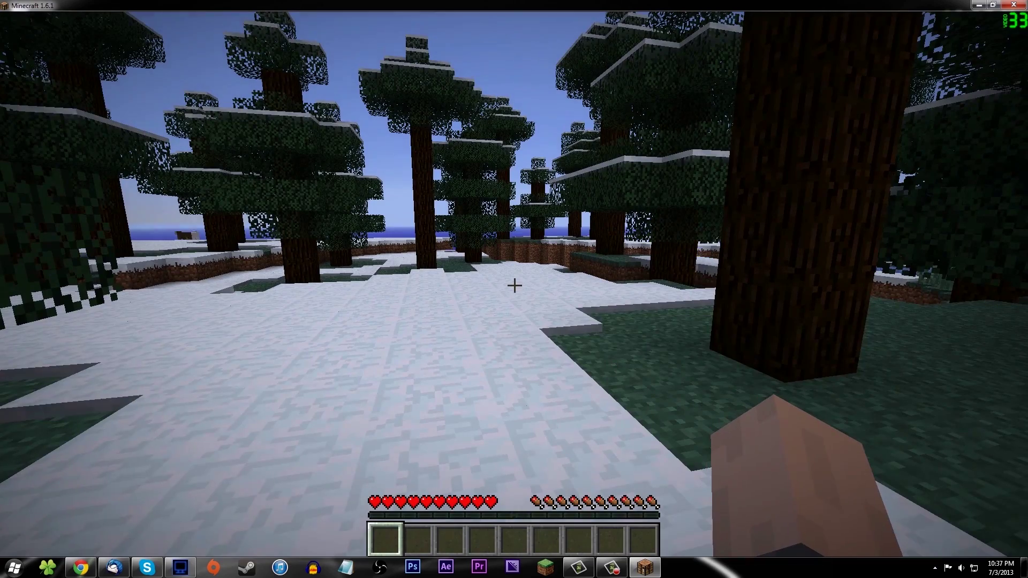
# Show the debug overlay, then save and quit to title and quit the game.
pyautogui.press('F3')
pyautogui.press('Escape')
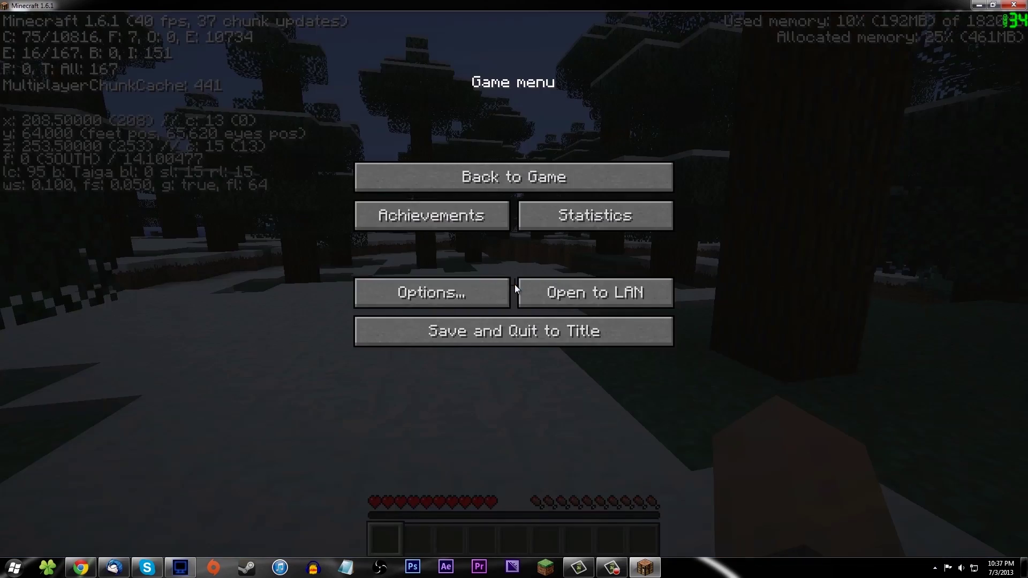
pyautogui.press('Escape')
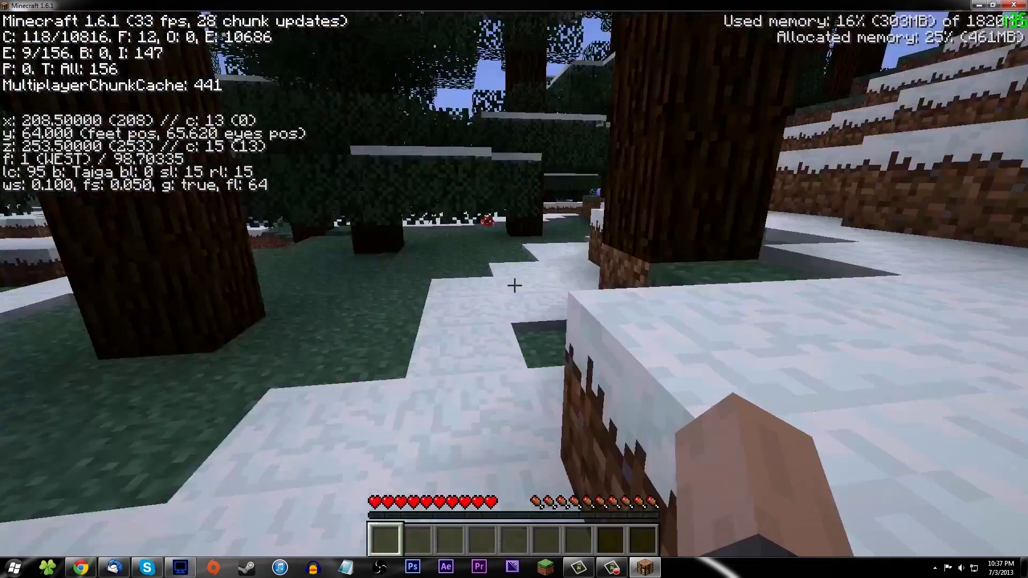
pyautogui.press('Escape')
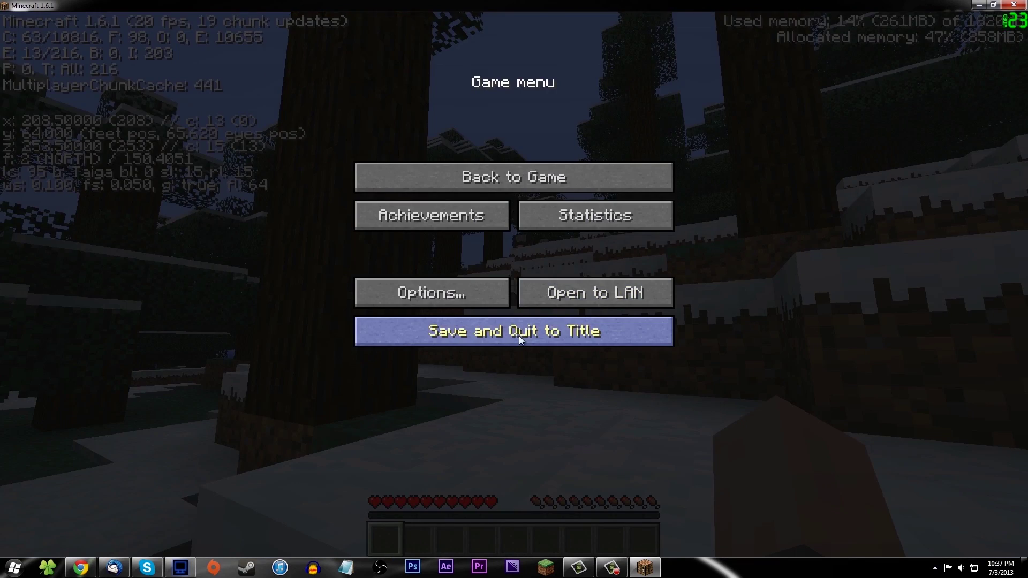
pyautogui.click(519, 331)
pyautogui.click(605, 376)
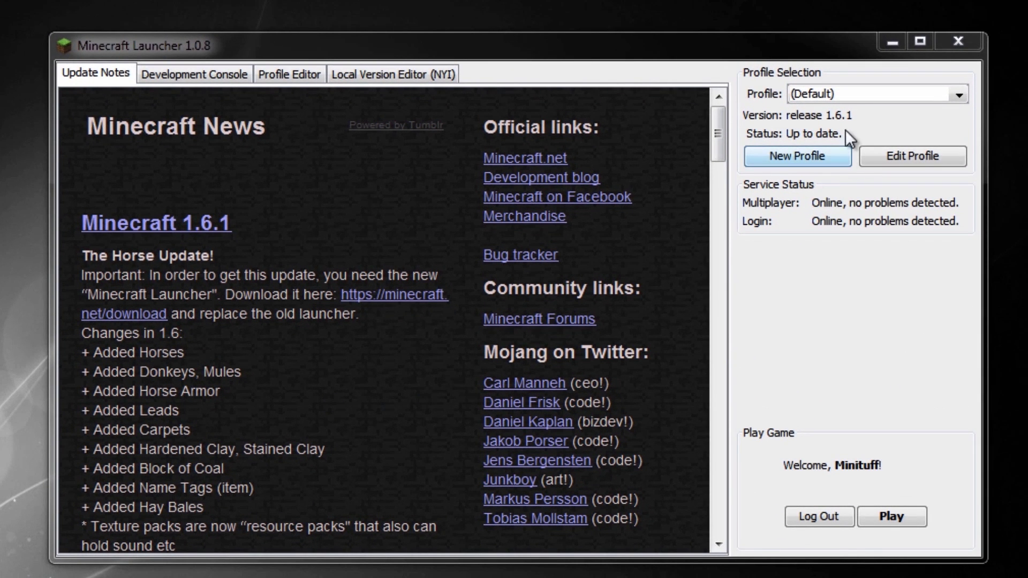
# In the Profile Editor tab, select (Default) and open it with Edit Profile.
pyautogui.click(840, 97)
pyautogui.click(839, 98)
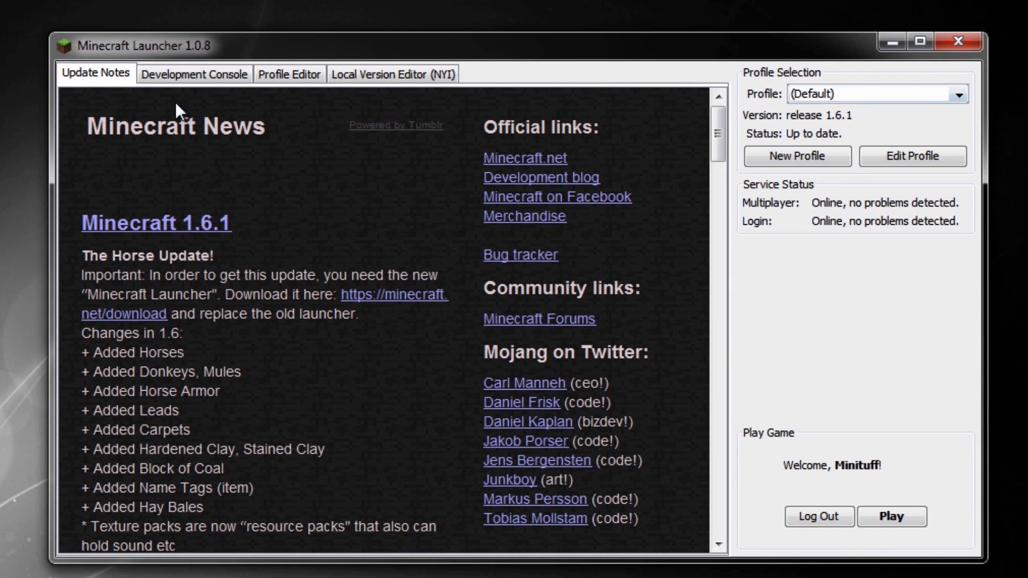
pyautogui.click(301, 79)
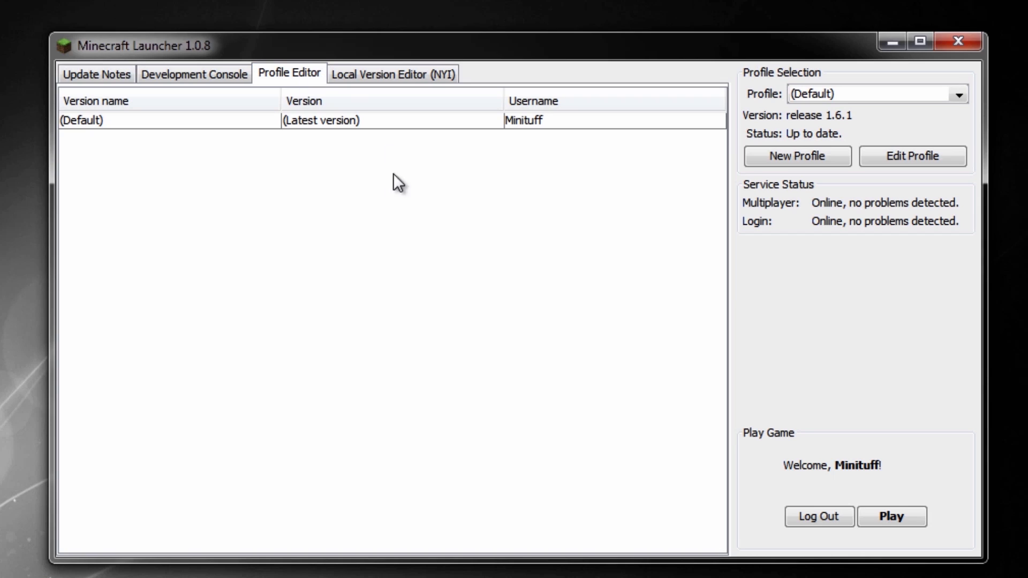
pyautogui.click(121, 74)
pyautogui.click(277, 78)
pyautogui.click(856, 97)
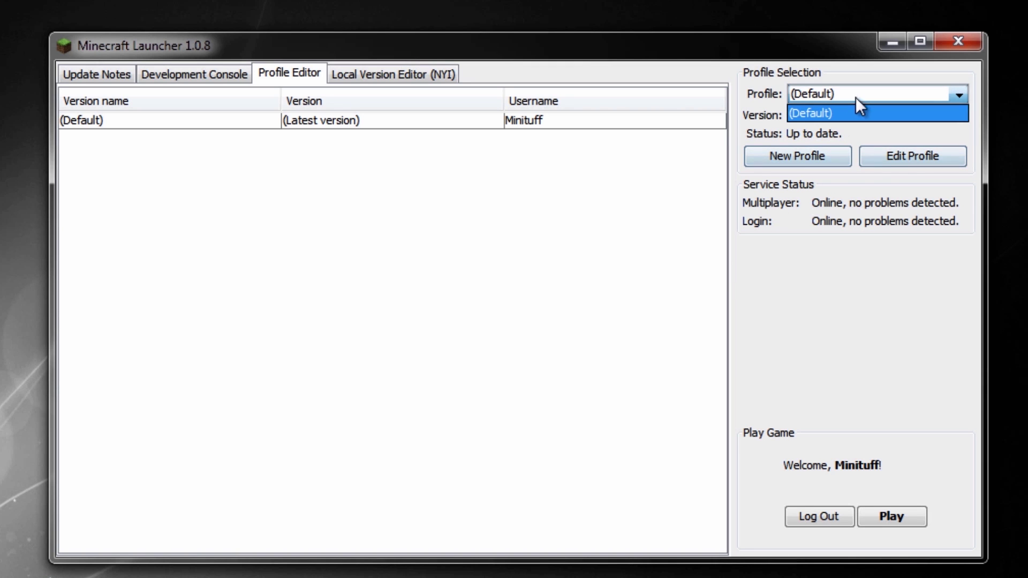
pyautogui.click(897, 155)
pyautogui.click(896, 155)
# Replace the profile name (Default) with Minituff.
pyautogui.click(523, 207)
pyautogui.hotkey('ctrl', 'a')
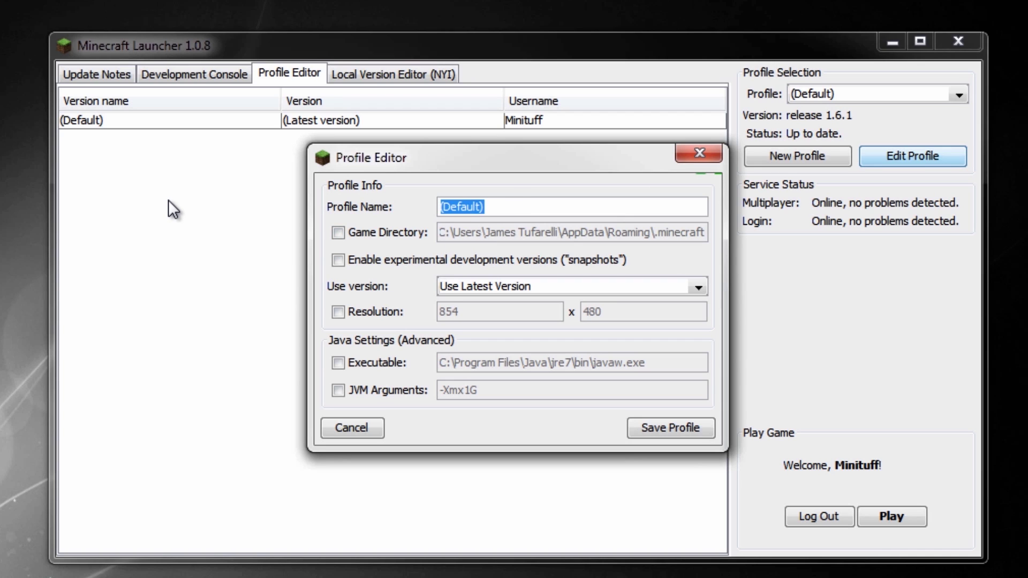
pyautogui.write('Minit')
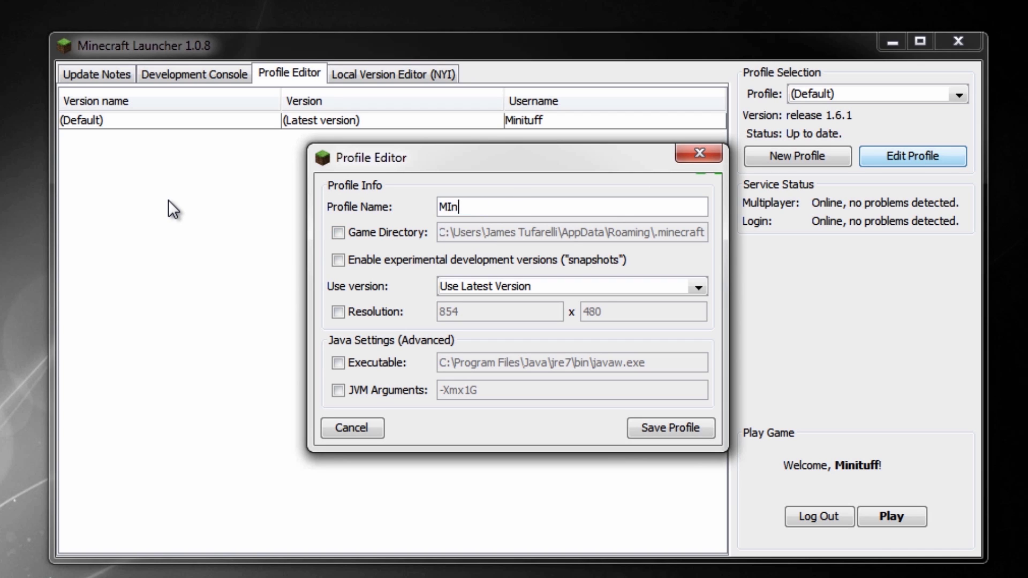
pyautogui.press('BackSpace')
pyautogui.press('BackSpace')
pyautogui.press('BackSpace')
pyautogui.press('BackSpace')
pyautogui.write('inituff')
# Leave game directory, snapshots and resolution off, keeping Use Latest Version.
pyautogui.click(338, 235)
pyautogui.click(351, 233)
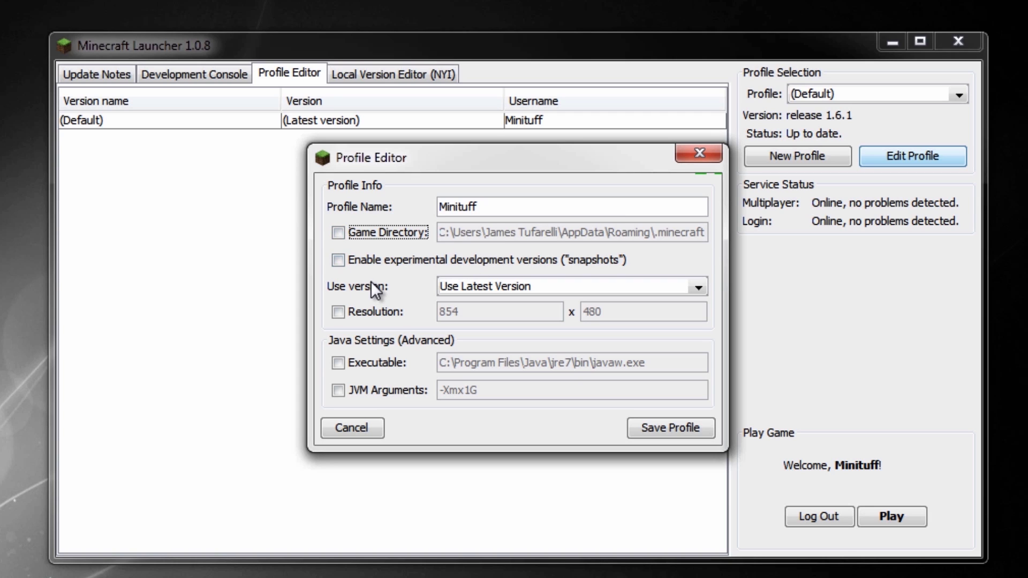
pyautogui.click(419, 259)
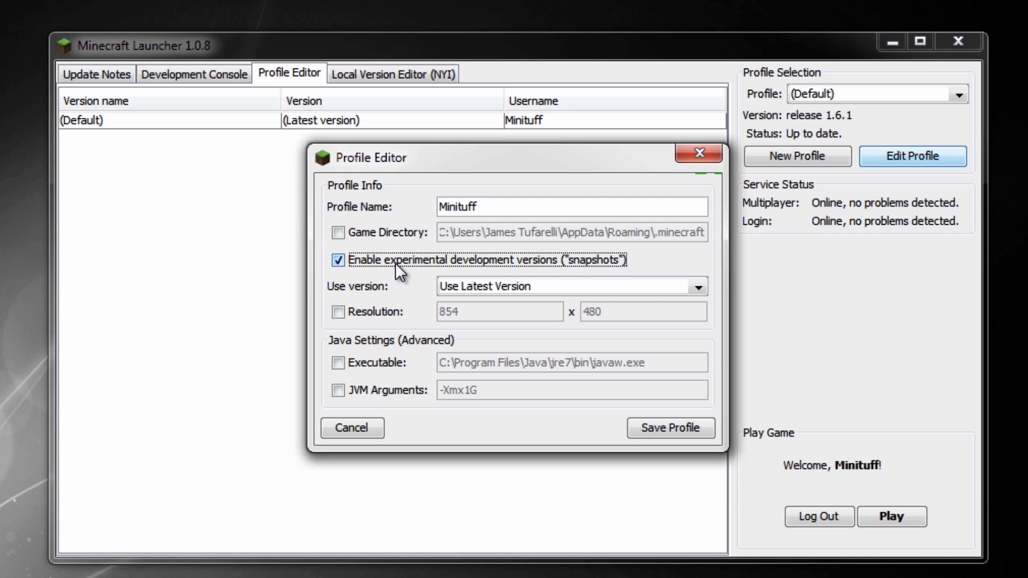
pyautogui.click(342, 262)
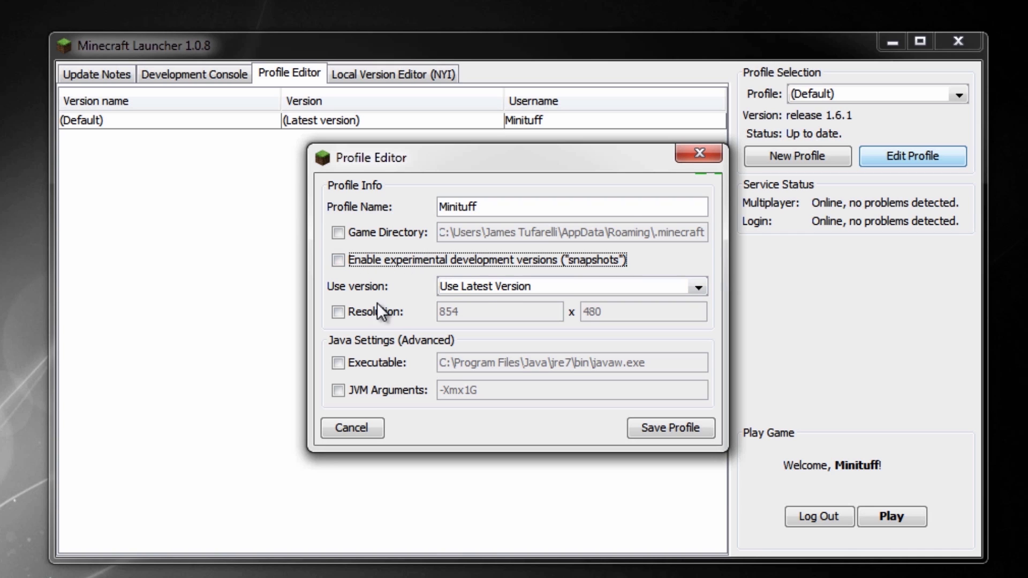
pyautogui.click(476, 285)
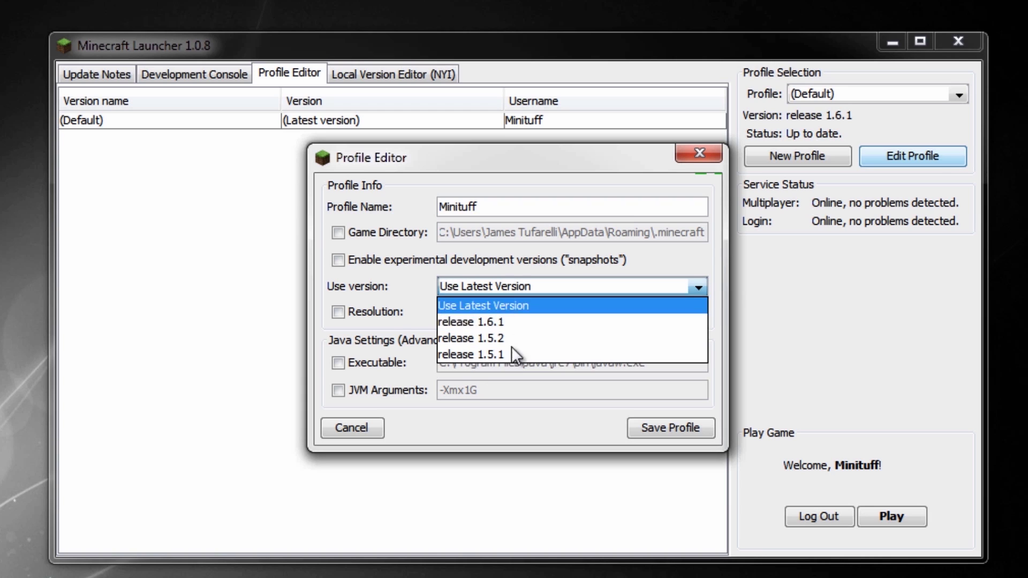
pyautogui.click(416, 284)
pyautogui.click(338, 311)
pyautogui.click(339, 312)
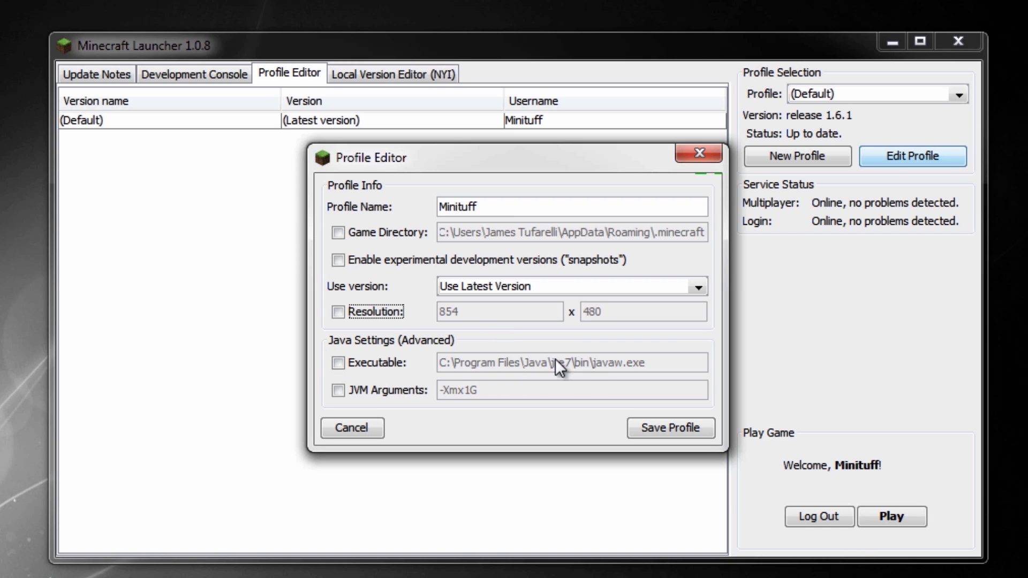
# Enable JVM Arguments as -Xmx2G, save the Minituff profile, then reopen and close it.
pyautogui.click(367, 385)
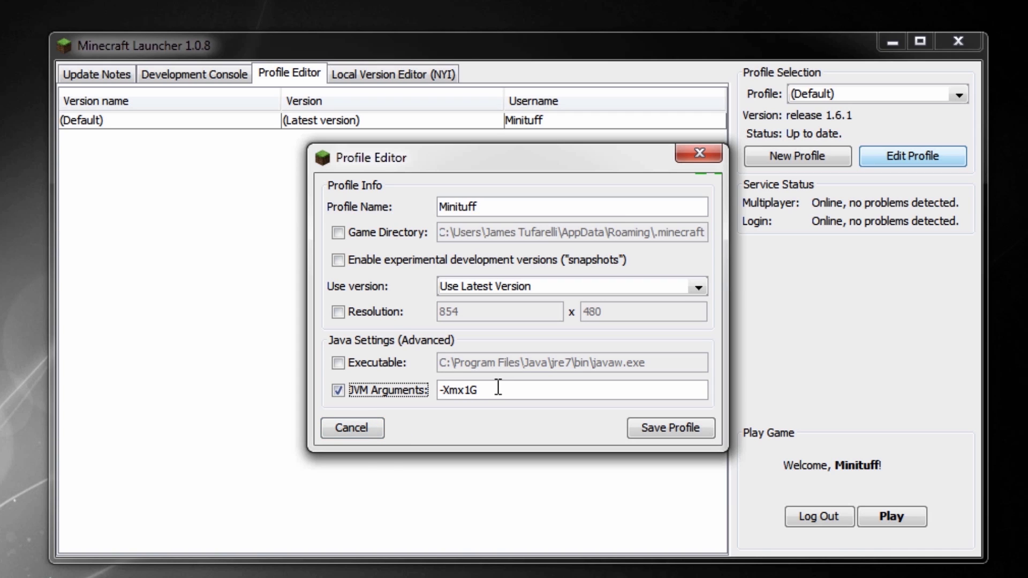
pyautogui.click(470, 389)
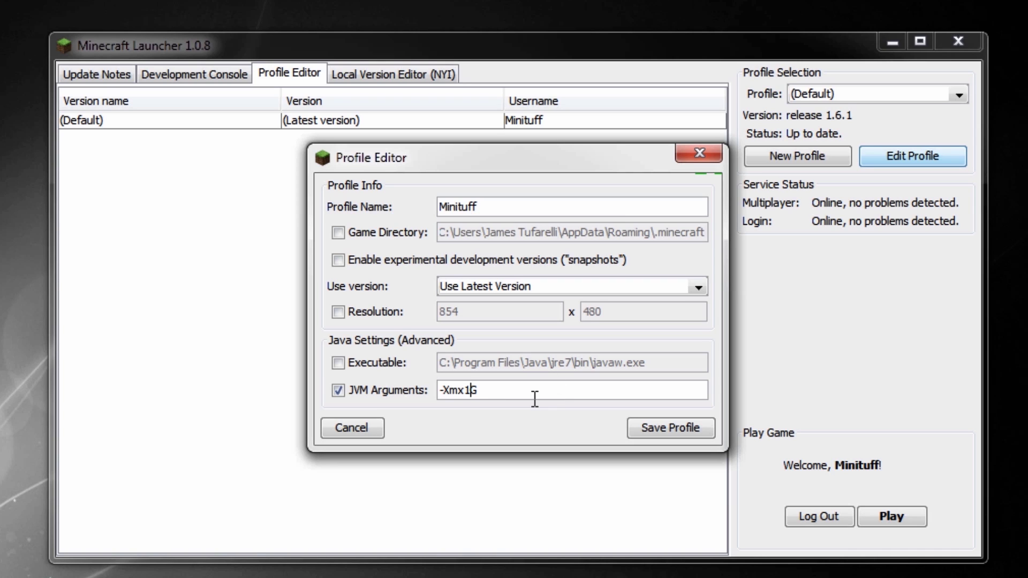
pyautogui.click(381, 396)
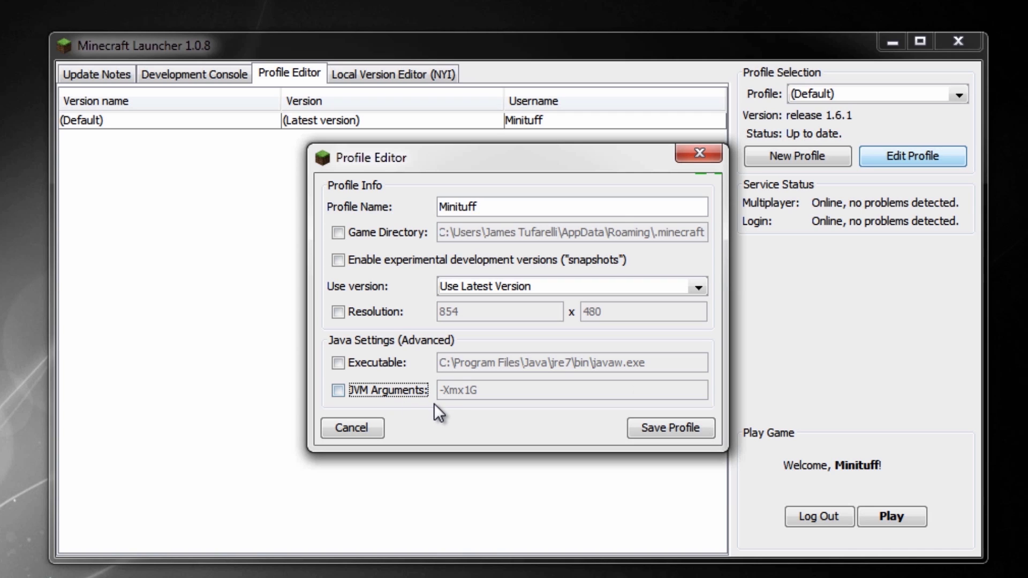
pyautogui.click(362, 391)
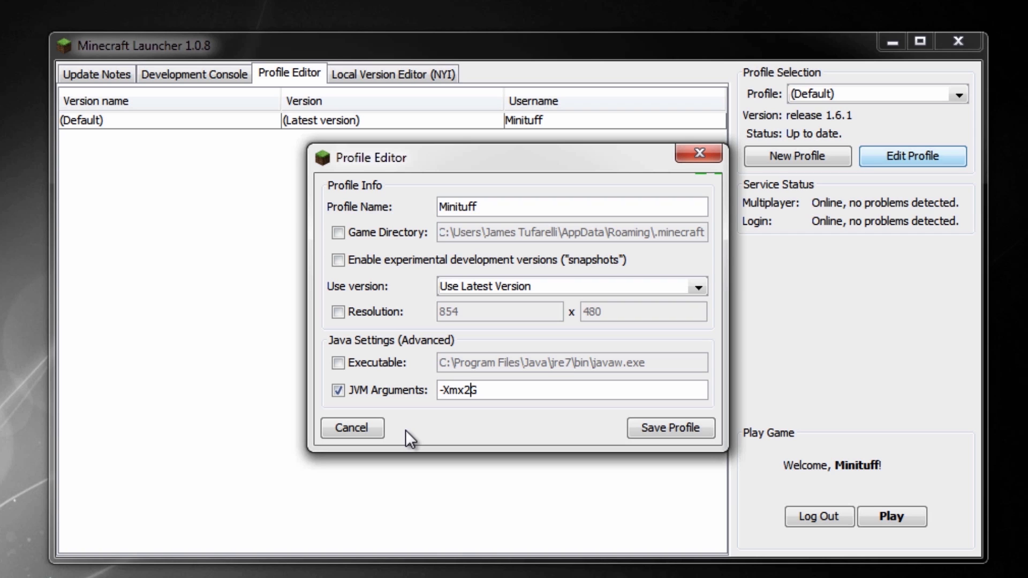
pyautogui.click(699, 426)
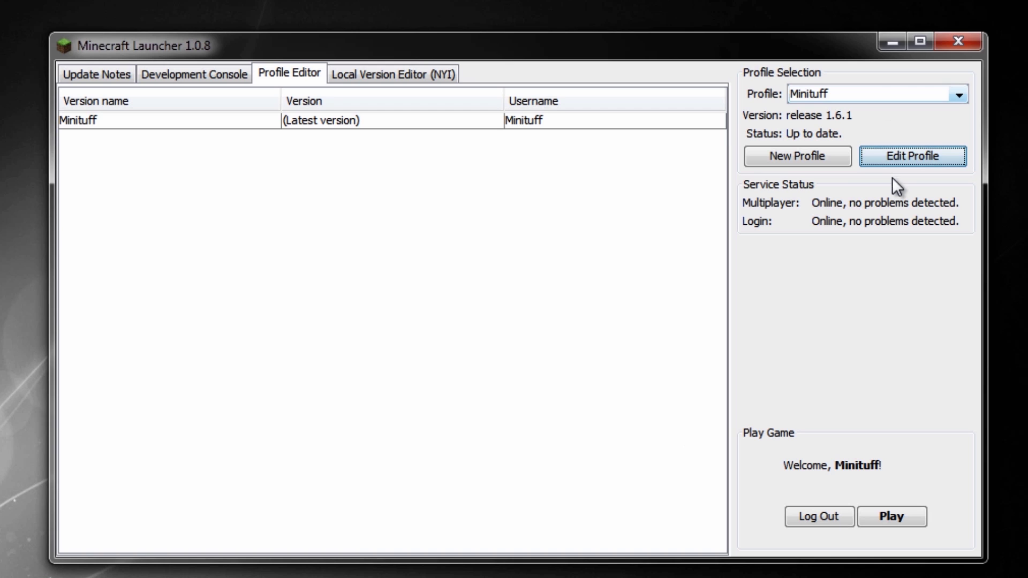
pyautogui.click(890, 160)
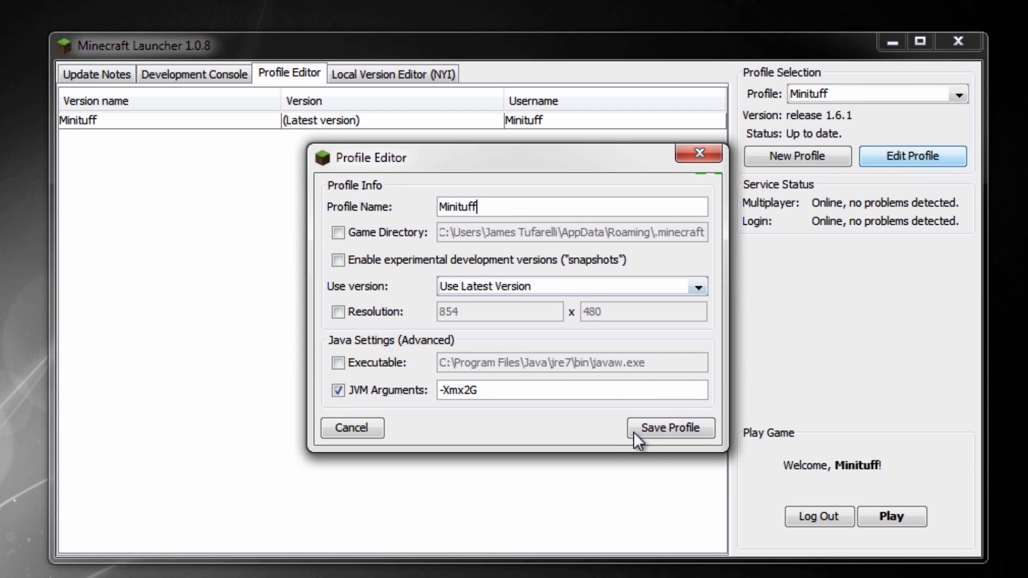
pyautogui.click(691, 156)
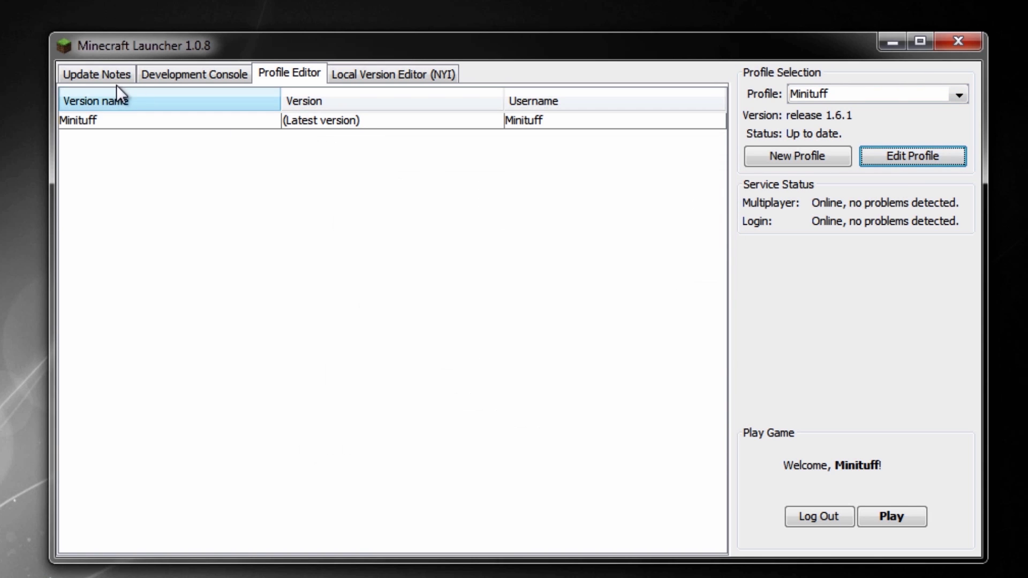
# Create a new profile and name it 1.5.1 (Aether 2).
pyautogui.click(777, 158)
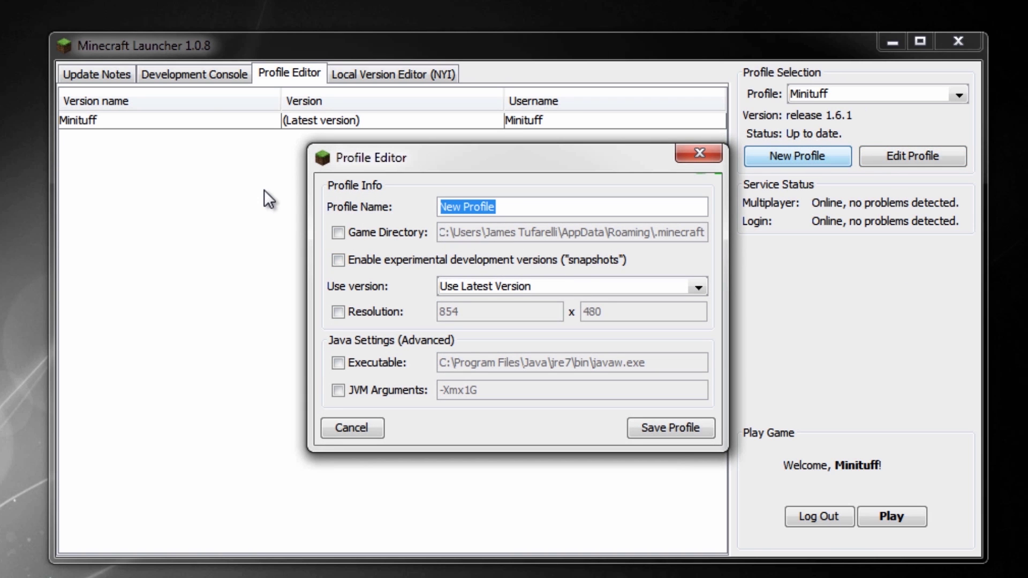
pyautogui.write('1.5')
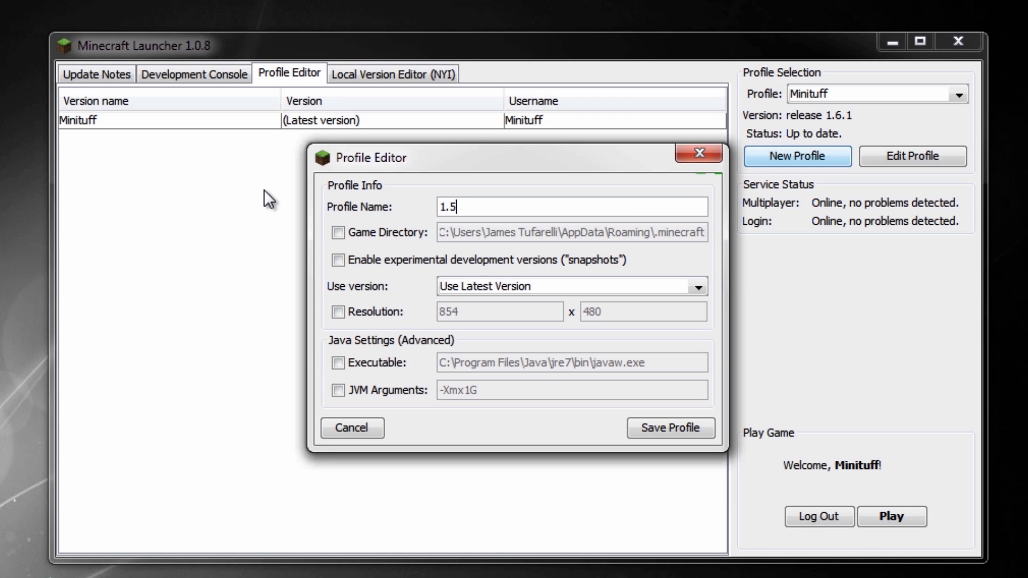
pyautogui.write('.1 (Aether 2')
pyautogui.moveTo(544, 208); pyautogui.dragTo(360, 198)
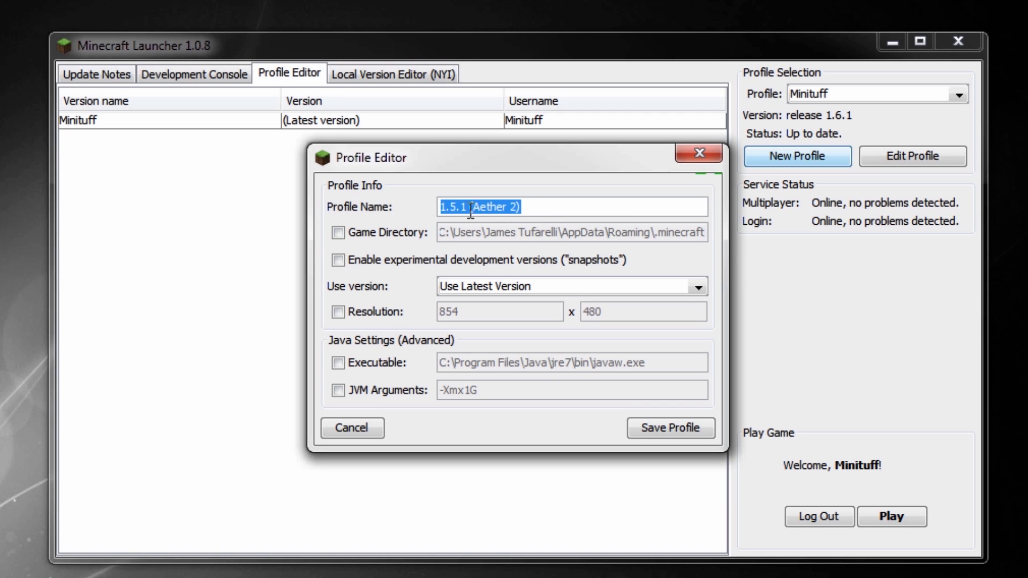
pyautogui.click(561, 210)
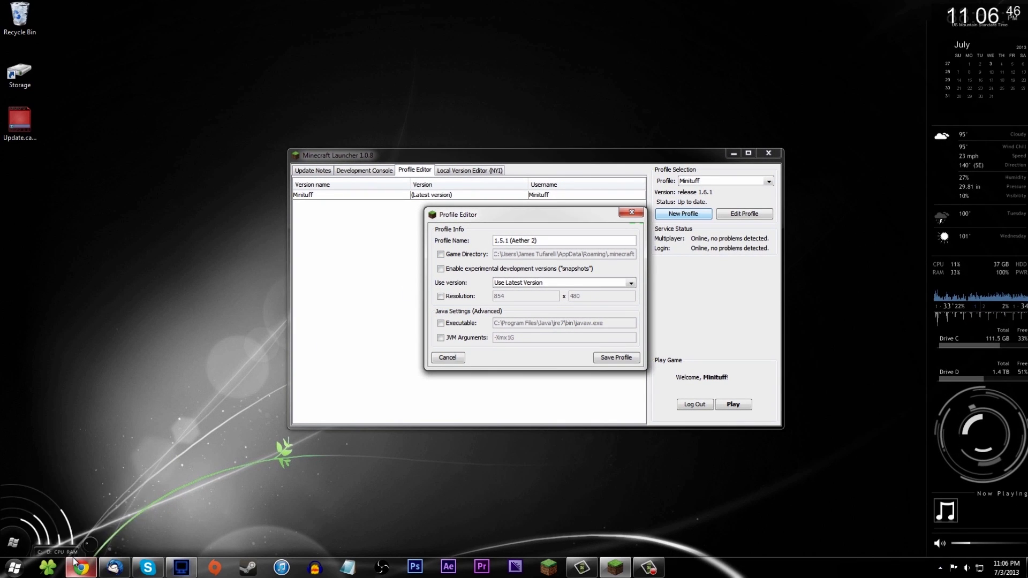
# Browse in Explorer to .minecraft\versions, which contains only the 1.6.1 folder.
pyautogui.press('super+r')
pyautogui.press('Return')
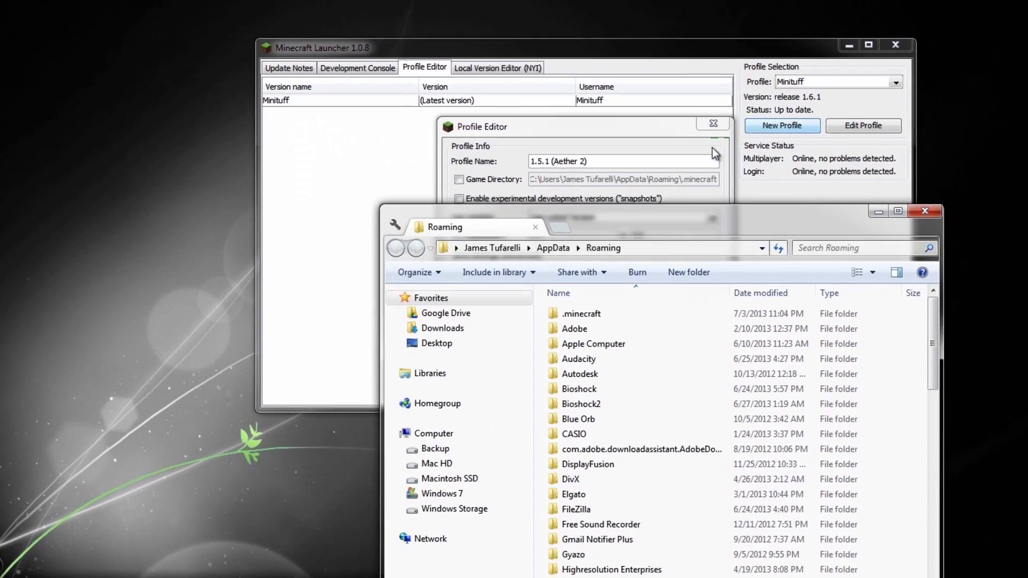
pyautogui.moveTo(712, 219); pyautogui.dragTo(621, 116)
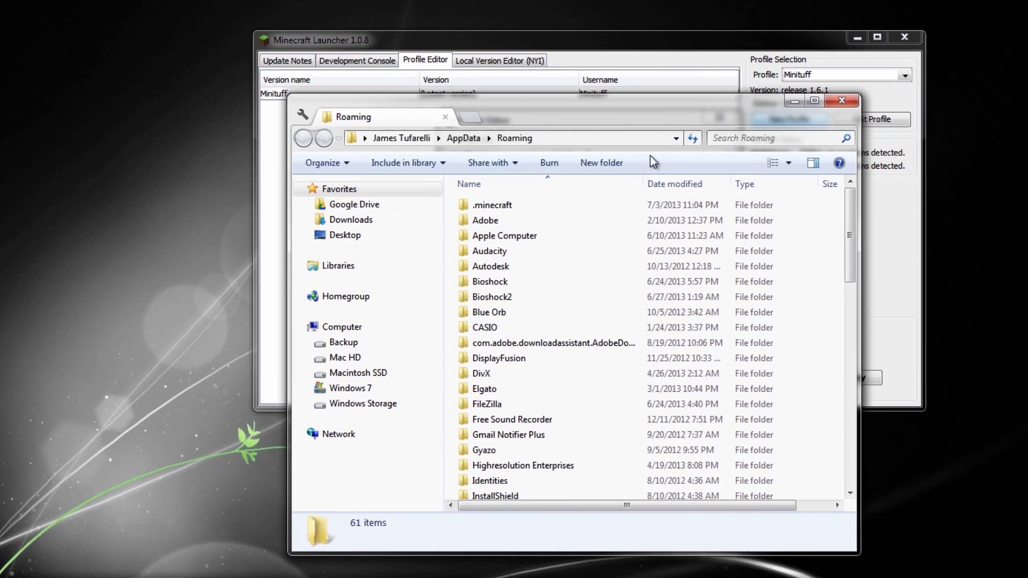
pyautogui.doubleClick(482, 210)
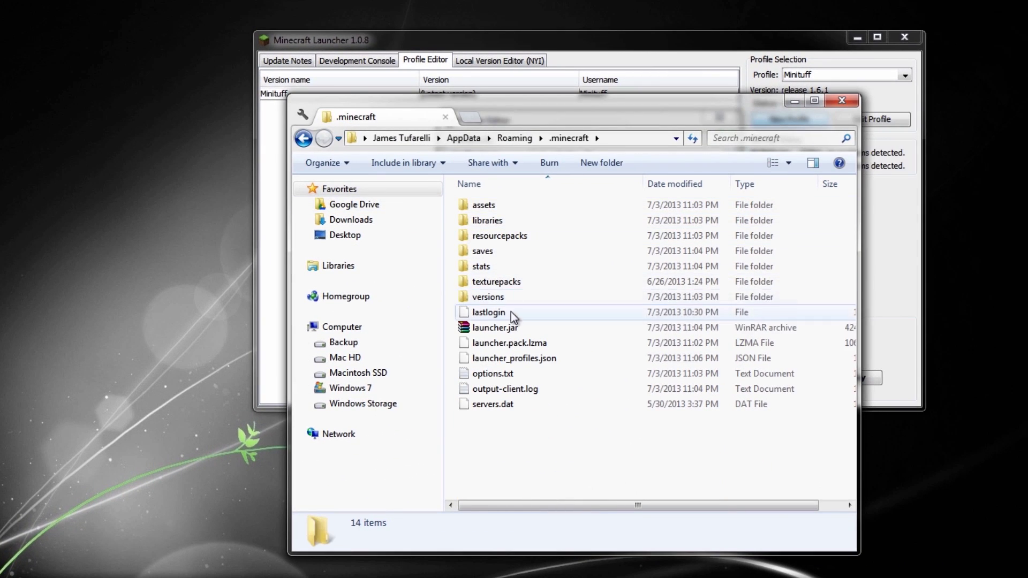
pyautogui.doubleClick(499, 301)
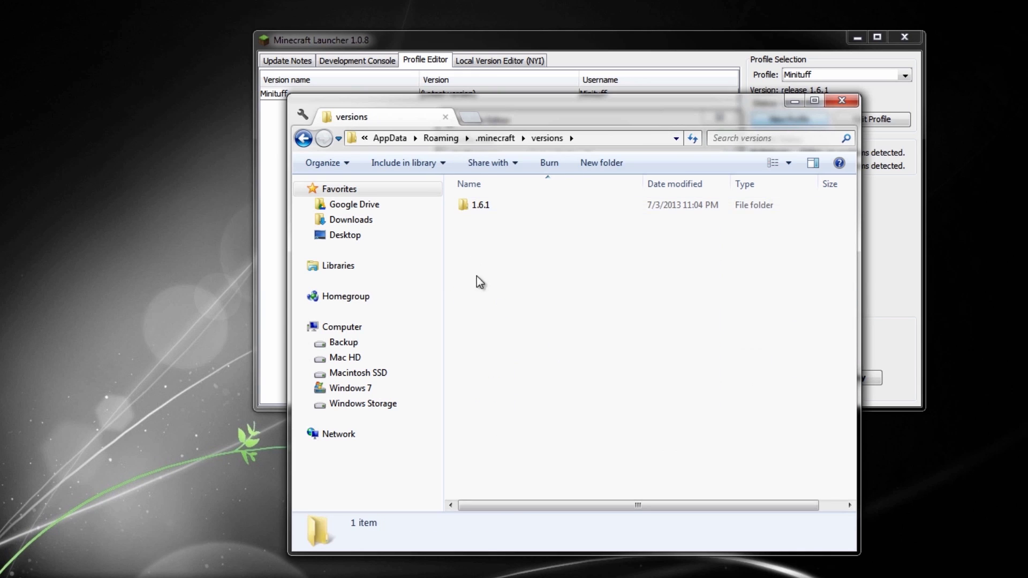
pyautogui.moveTo(531, 102); pyautogui.dragTo(151, 186)
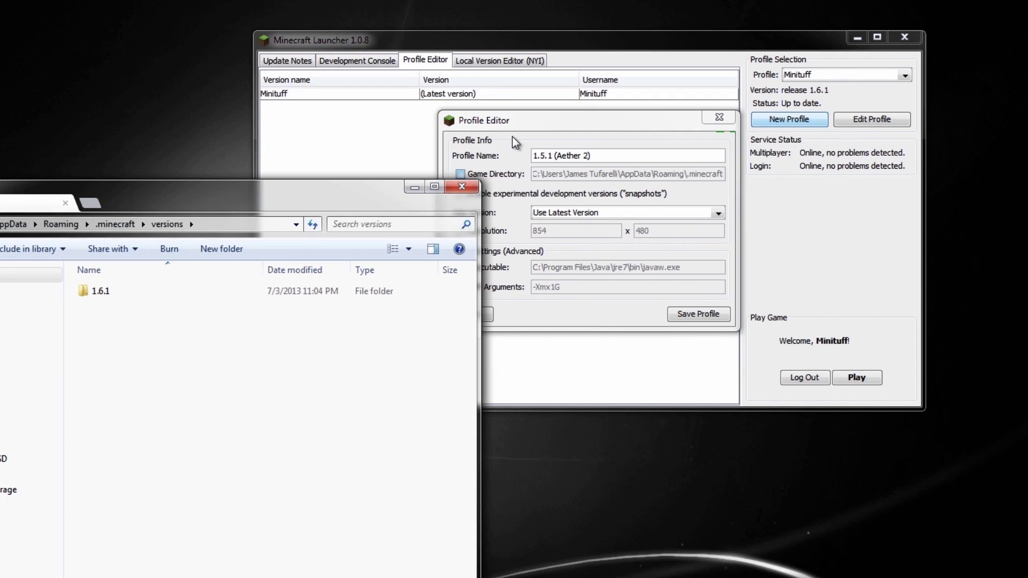
# Set the new profile's Use version to release 1.5.1.
pyautogui.click(460, 231)
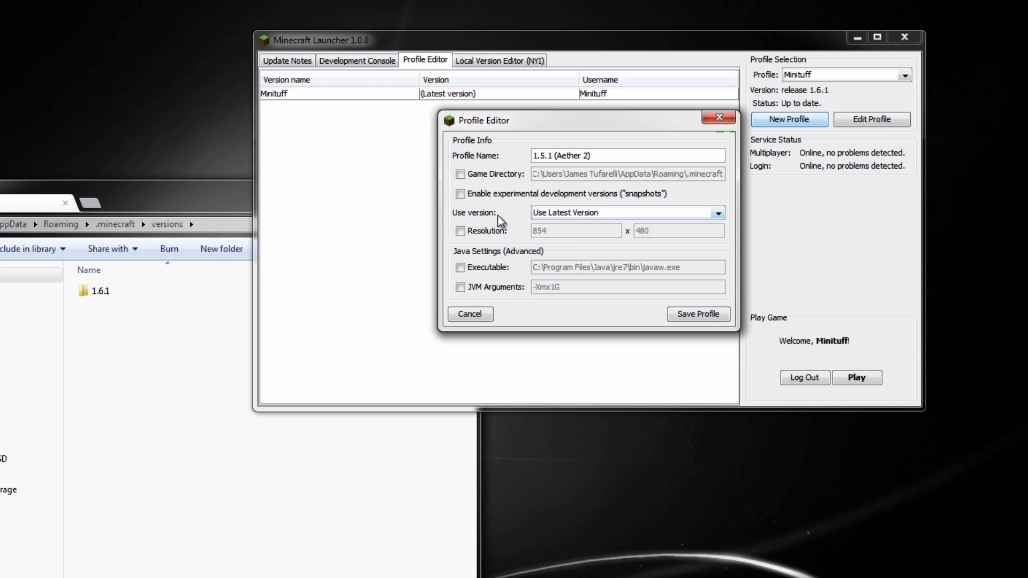
pyautogui.click(557, 213)
pyautogui.click(574, 258)
pyautogui.moveTo(154, 202); pyautogui.dragTo(273, 161)
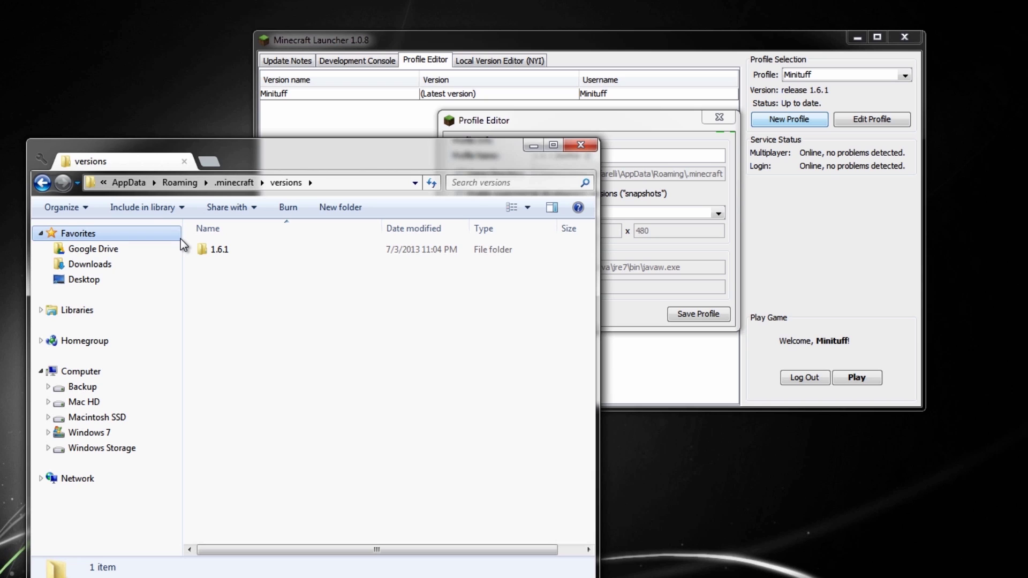
# Go back to .minecraft and refresh it, return to Roaming, and enable the profile's Game Directory.
pyautogui.click(42, 182)
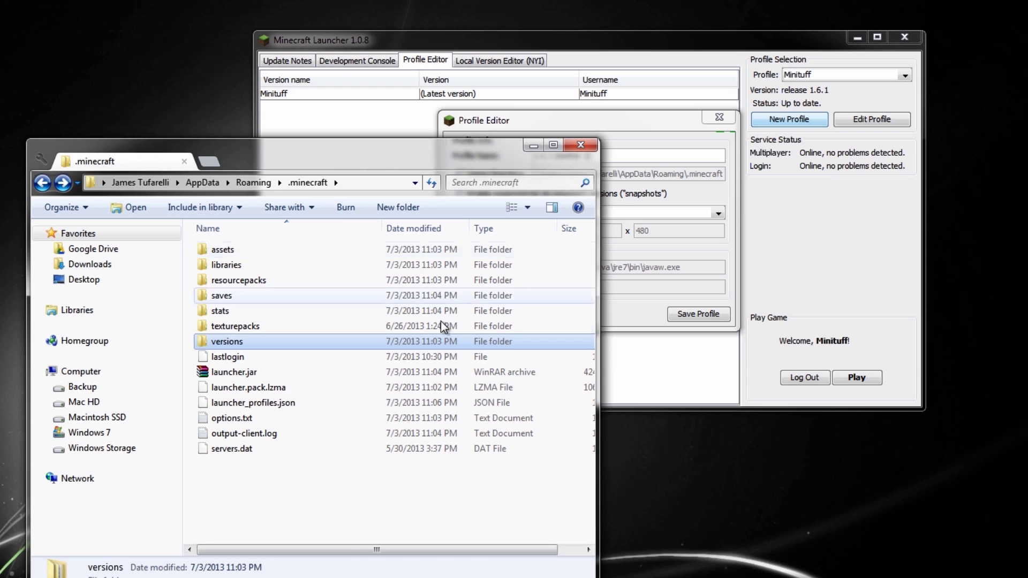
pyautogui.click(342, 499)
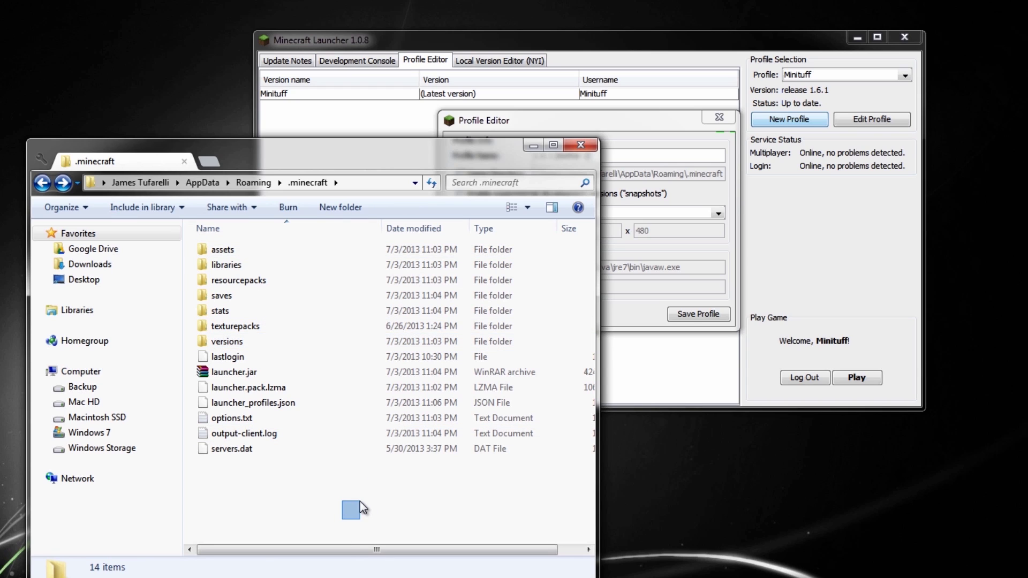
pyautogui.rightClick(360, 501)
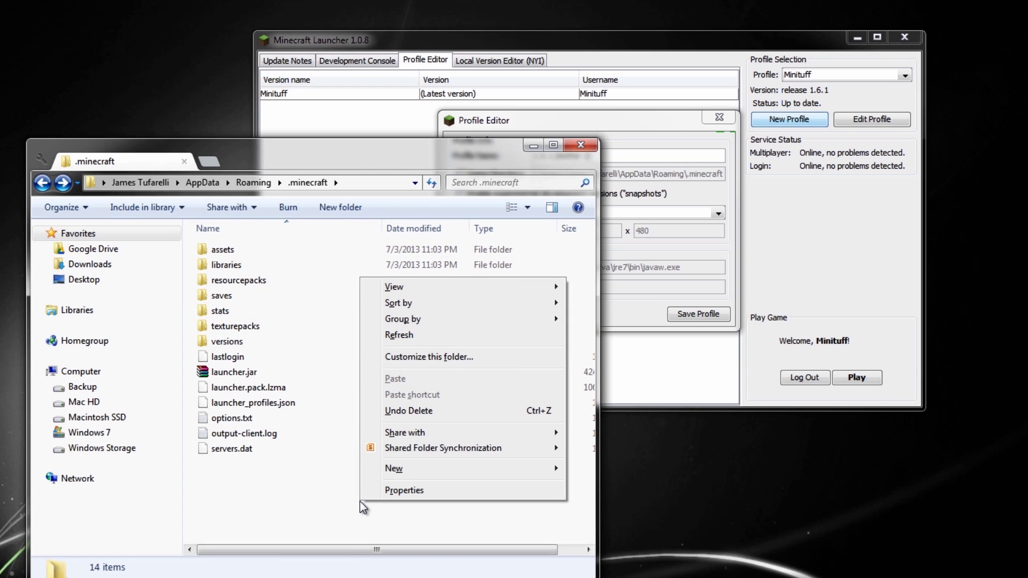
pyautogui.click(426, 159)
pyautogui.moveTo(426, 159); pyautogui.dragTo(420, 126)
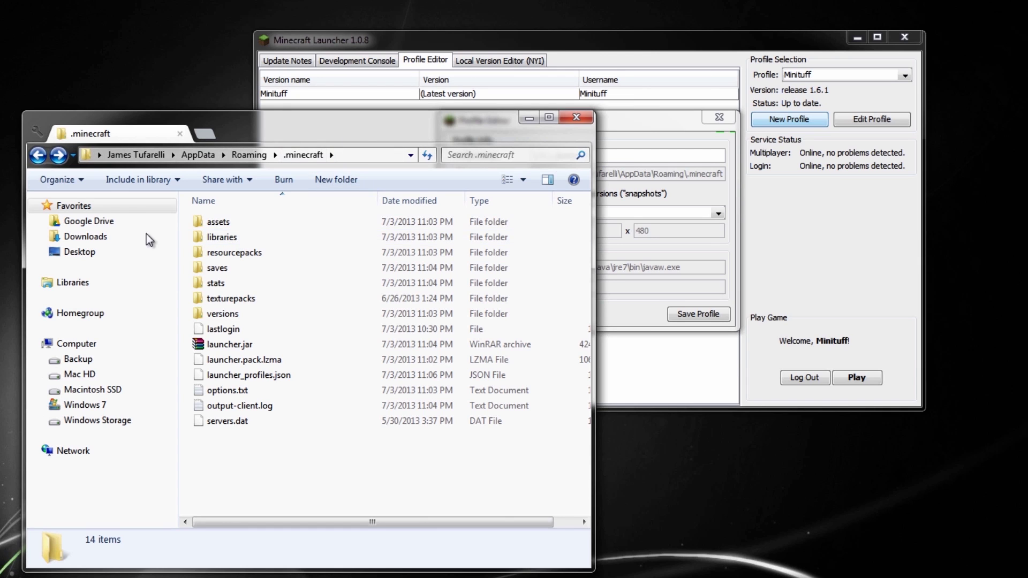
pyautogui.click(38, 156)
pyautogui.click(654, 143)
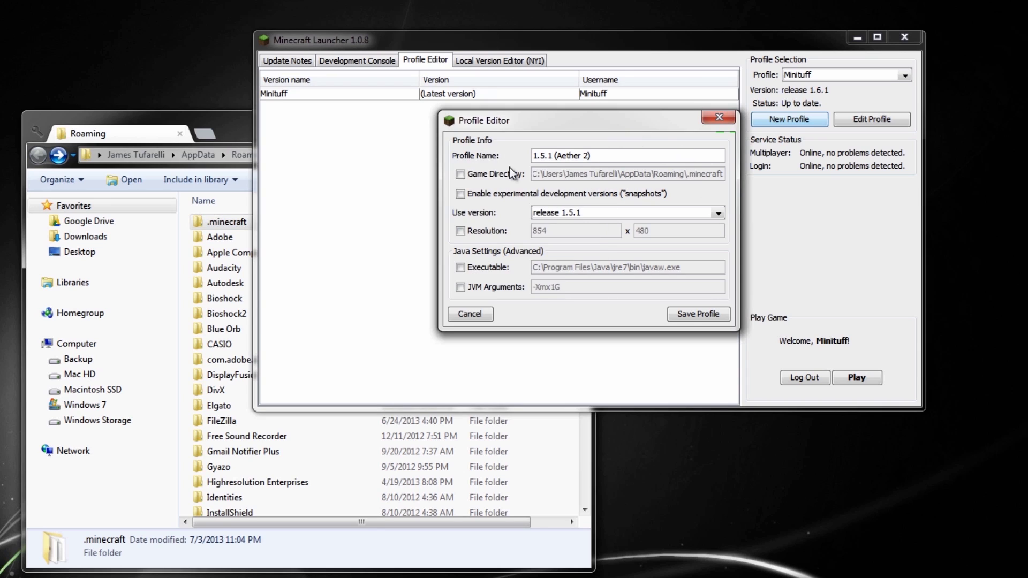
pyautogui.press('space')
# Change the game directory to .minecraft2, set JVM Arguments to -Xmx2G, and save the profile.
pyautogui.moveTo(619, 174); pyautogui.dragTo(718, 169)
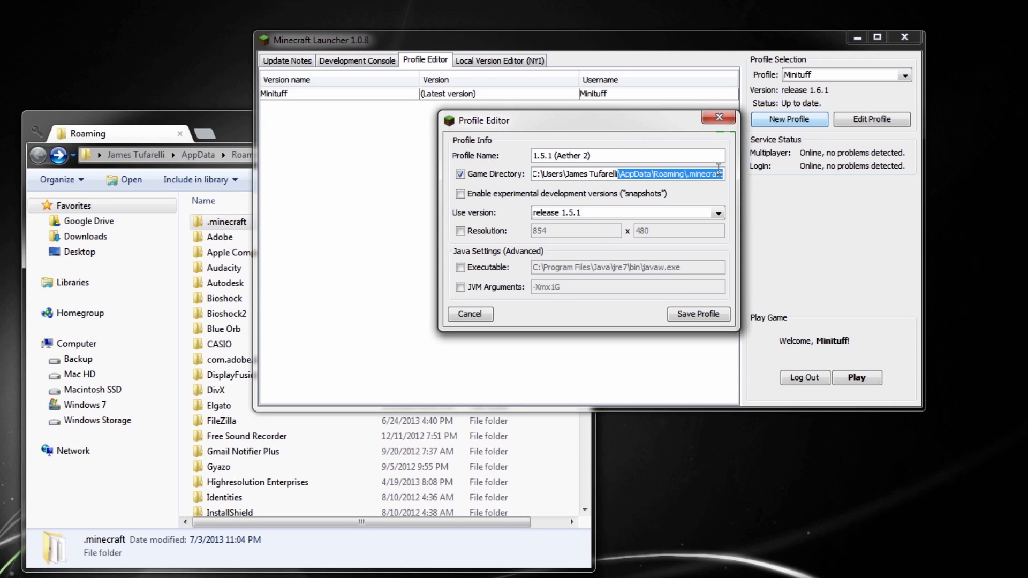
pyautogui.click(724, 174)
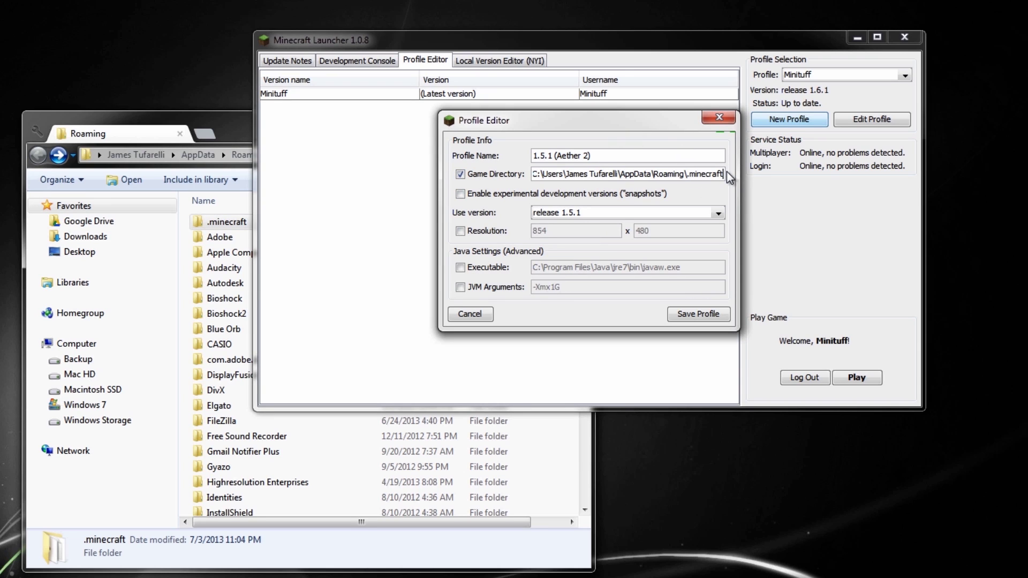
pyautogui.write('2')
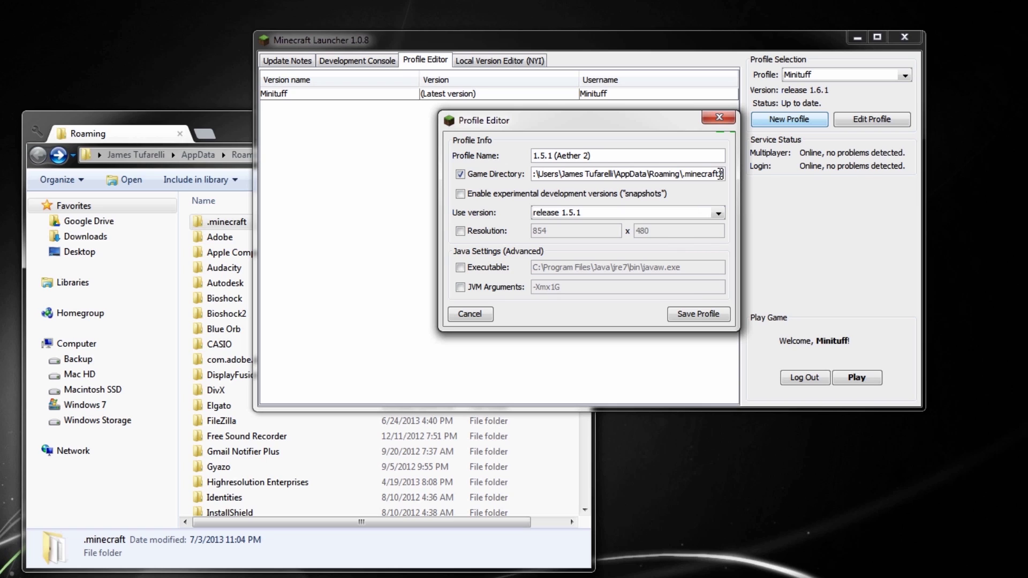
pyautogui.click(460, 287)
pyautogui.click(557, 288)
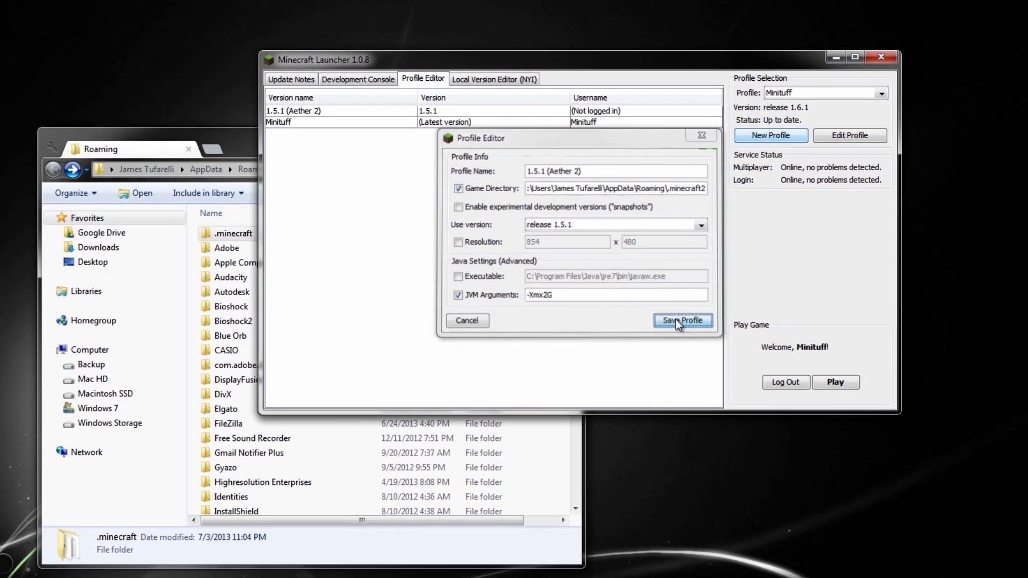
pyautogui.click(696, 314)
# Select the 1.5.1 (Aether 2) profile and launch the game with Play.
pyautogui.moveTo(253, 195); pyautogui.dragTo(200, 234)
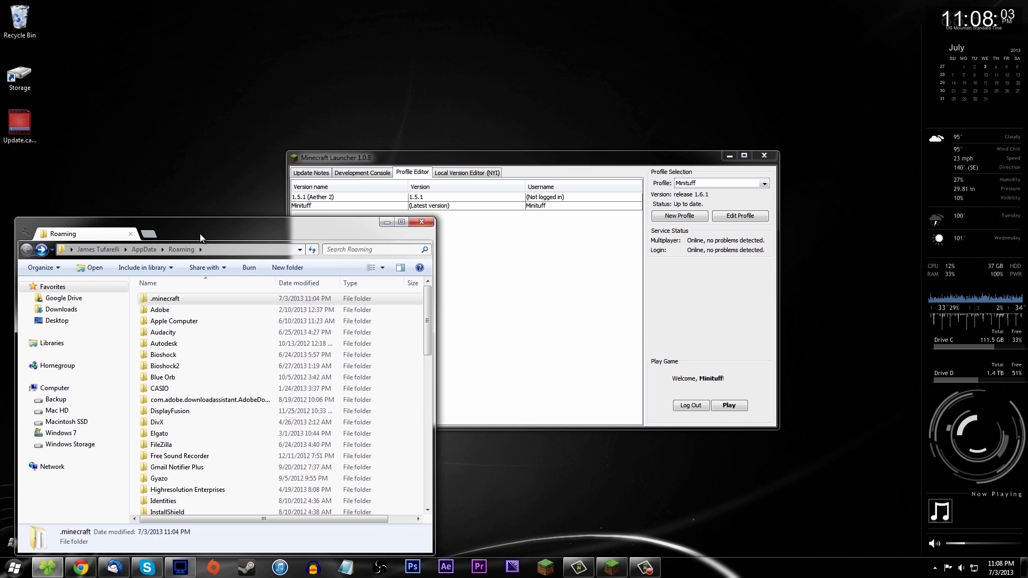
pyautogui.moveTo(519, 168); pyautogui.dragTo(673, 232)
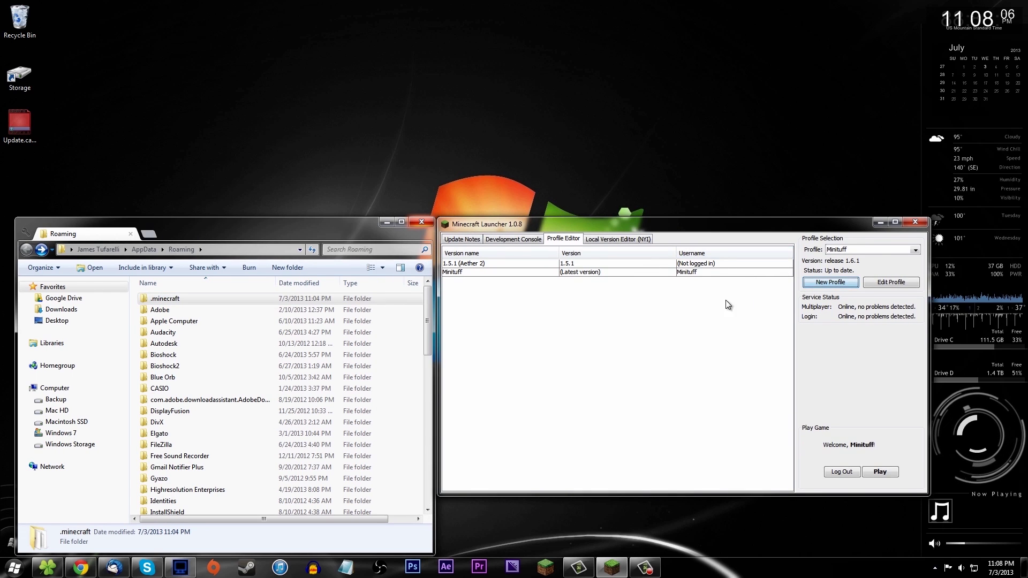
pyautogui.click(838, 250)
pyautogui.click(843, 261)
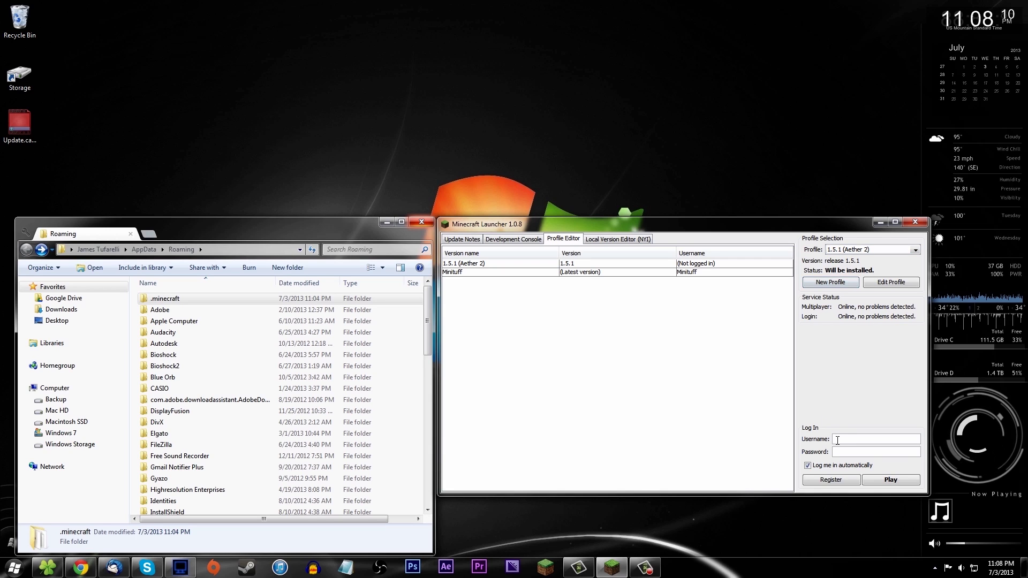
pyautogui.click(851, 251)
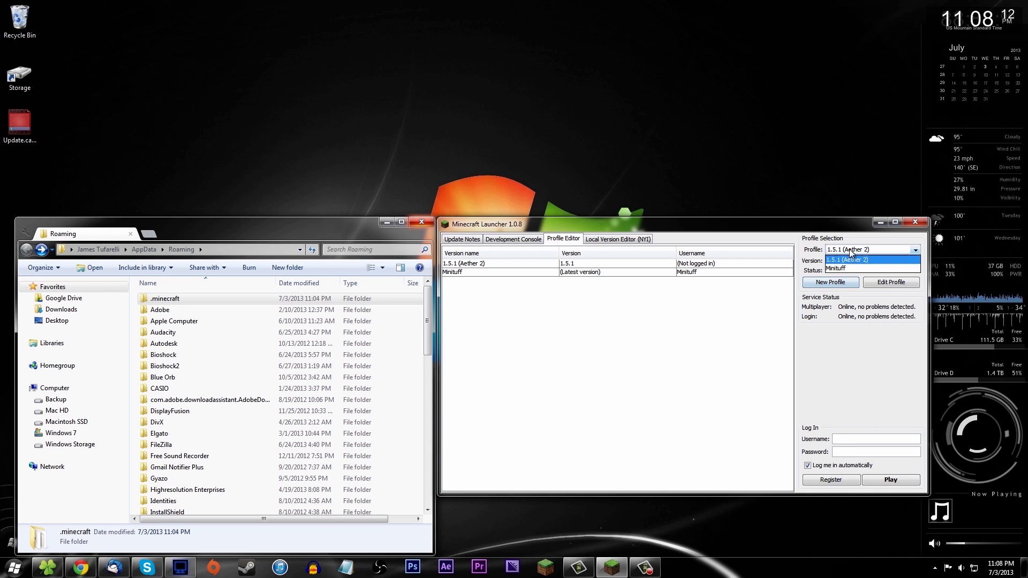
pyautogui.click(843, 270)
pyautogui.click(842, 251)
pyautogui.click(844, 261)
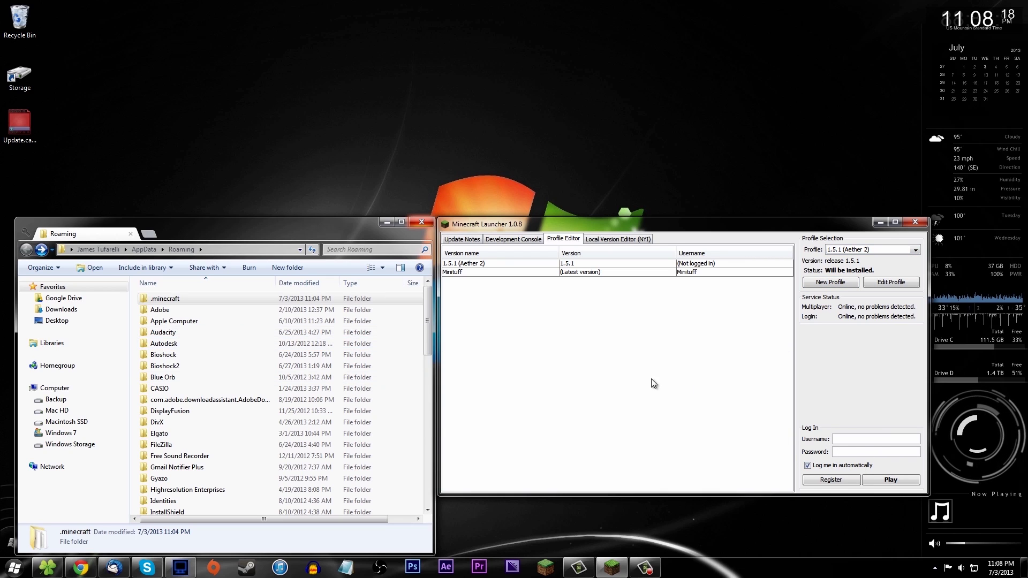
pyautogui.click(885, 479)
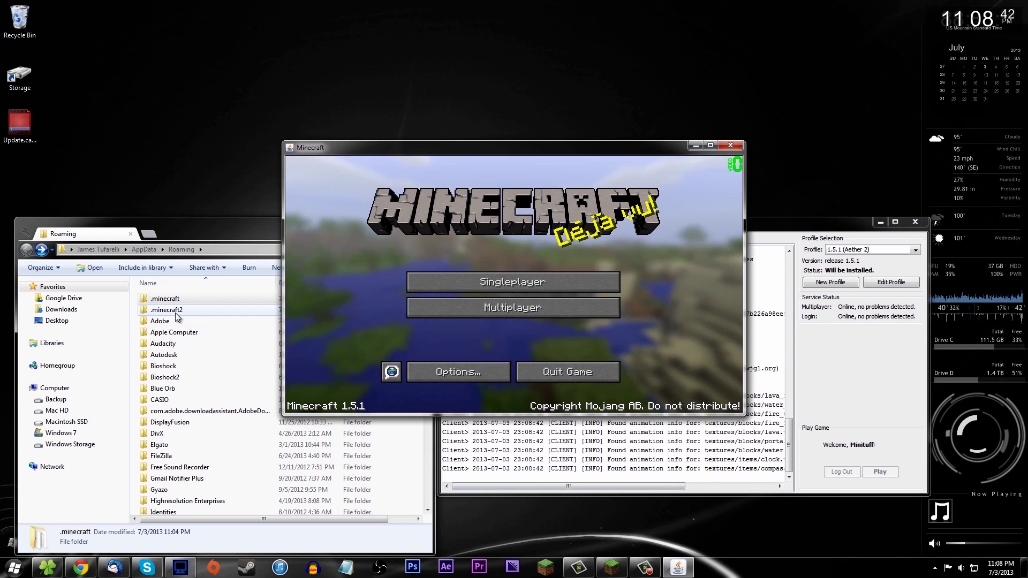
# Check the running game's singleplayer worlds, close it, and look over the .minecraft2 folder's options.
pyautogui.moveTo(442, 148); pyautogui.dragTo(547, 223)
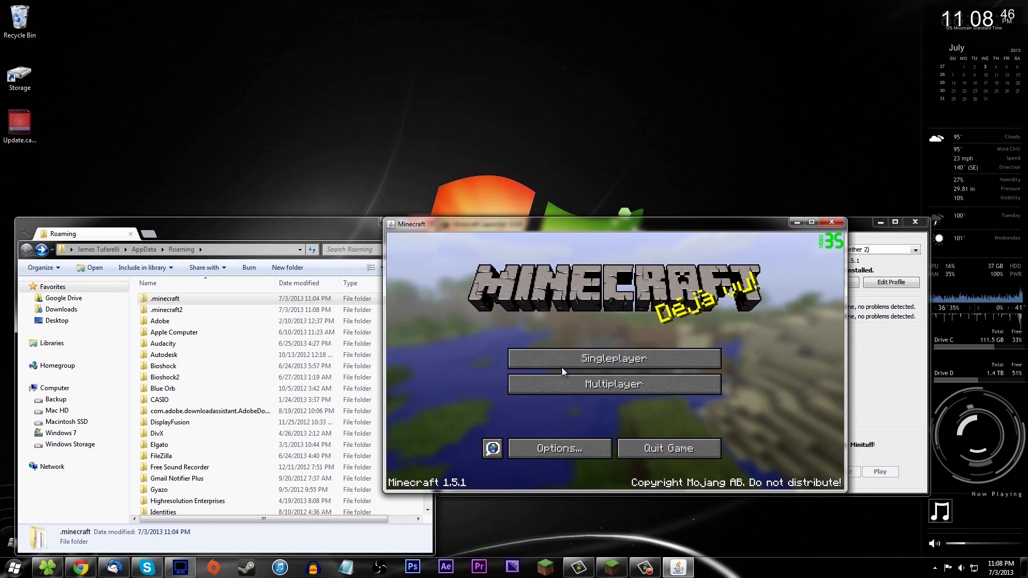
pyautogui.click(589, 358)
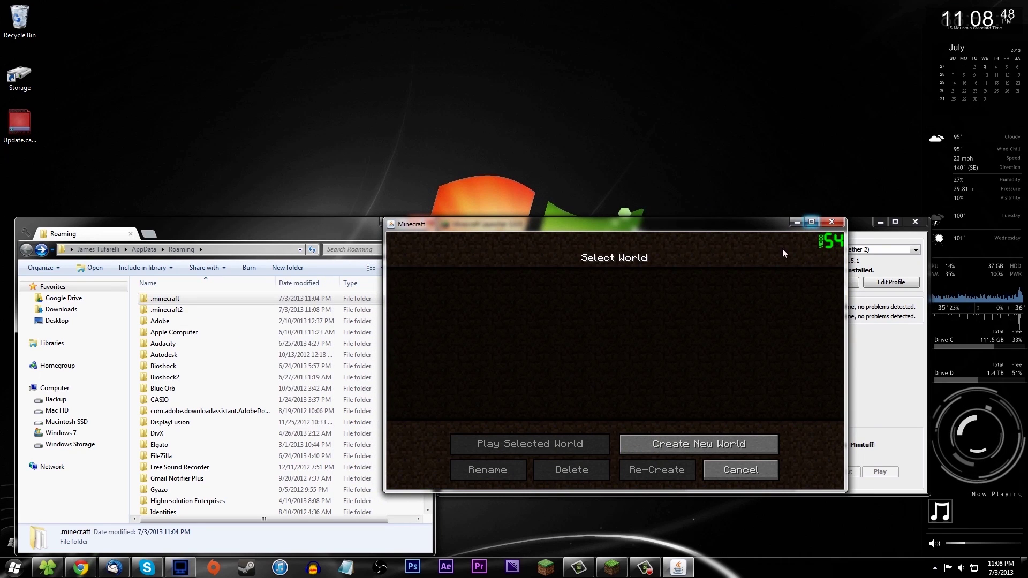
pyautogui.click(832, 222)
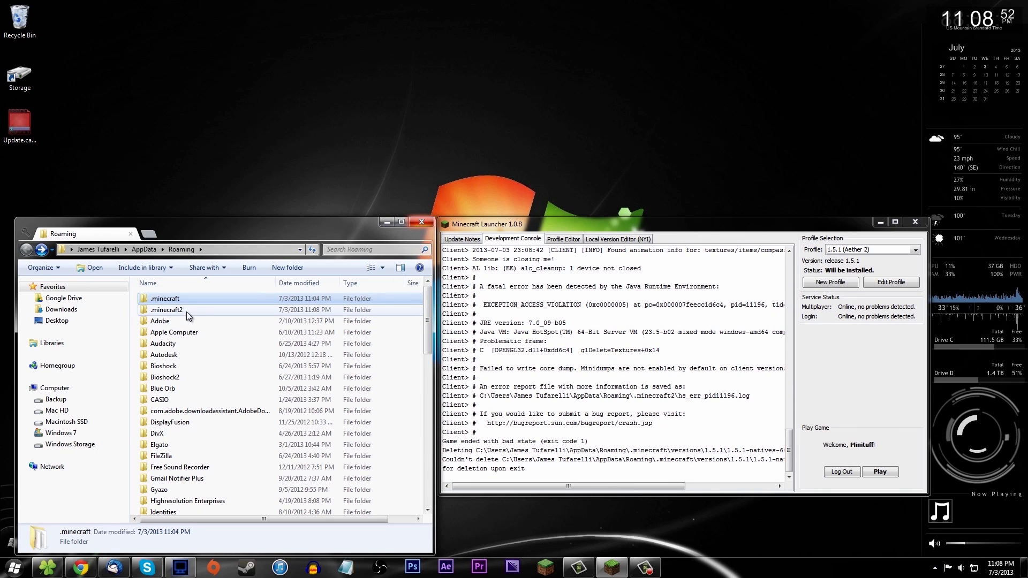
pyautogui.click(188, 314)
pyautogui.rightClick(189, 315)
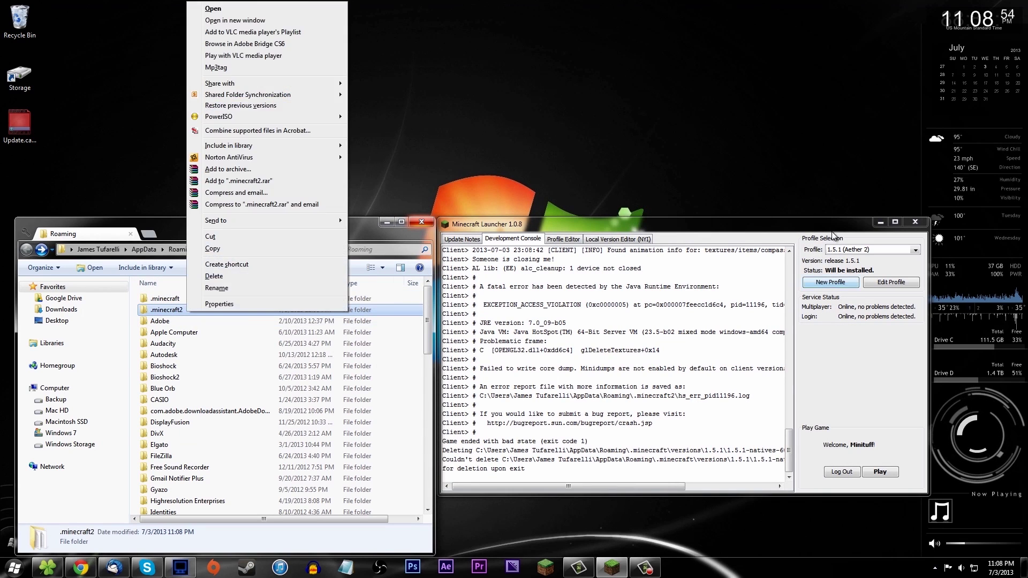
pyautogui.click(838, 241)
# Launch Minituff's 1.6.1 game, view its world list, close it, and return to the 1.5.1 (Aether 2) profile.
pyautogui.click(846, 248)
pyautogui.click(853, 268)
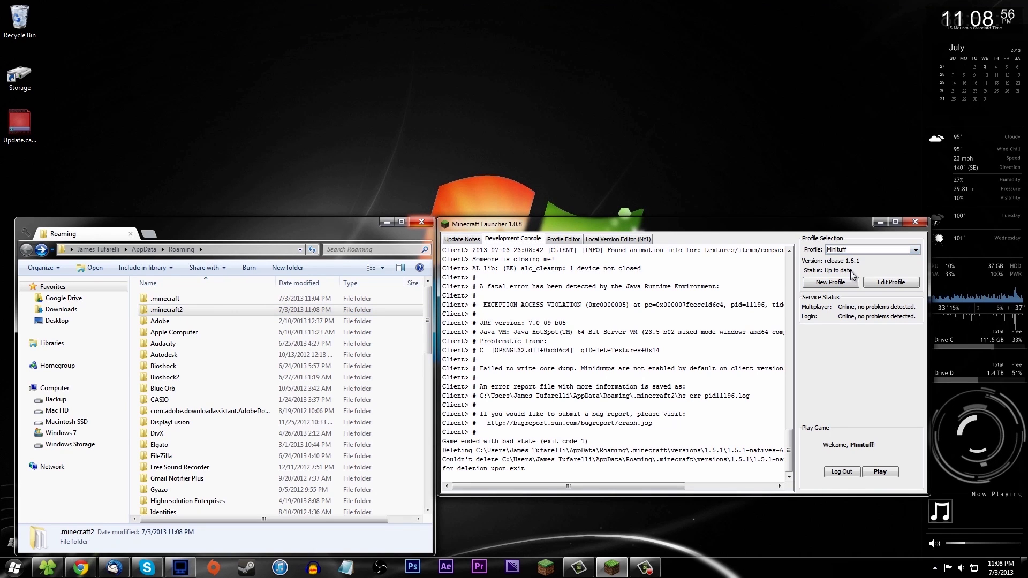
pyautogui.click(871, 474)
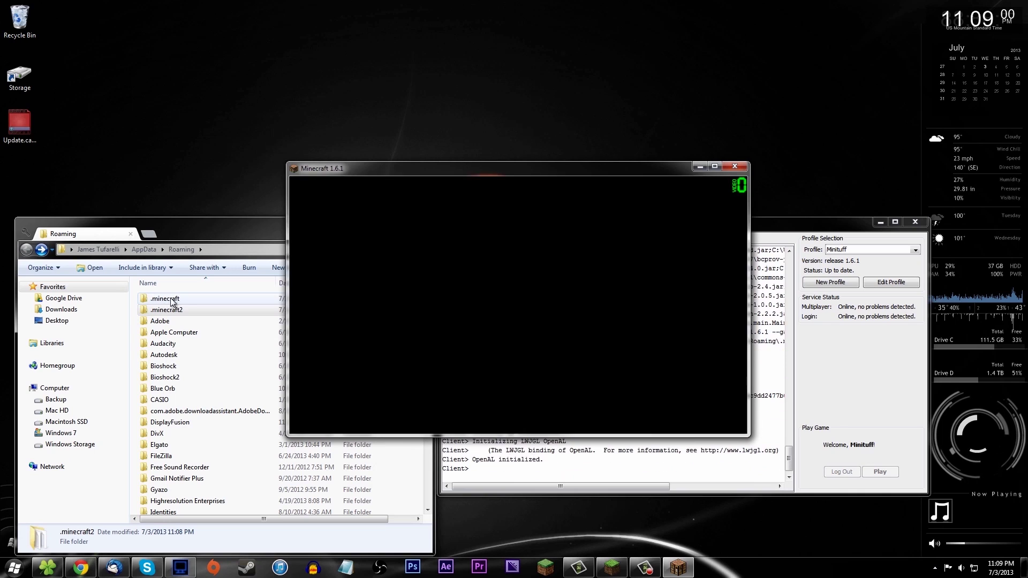
pyautogui.click(442, 303)
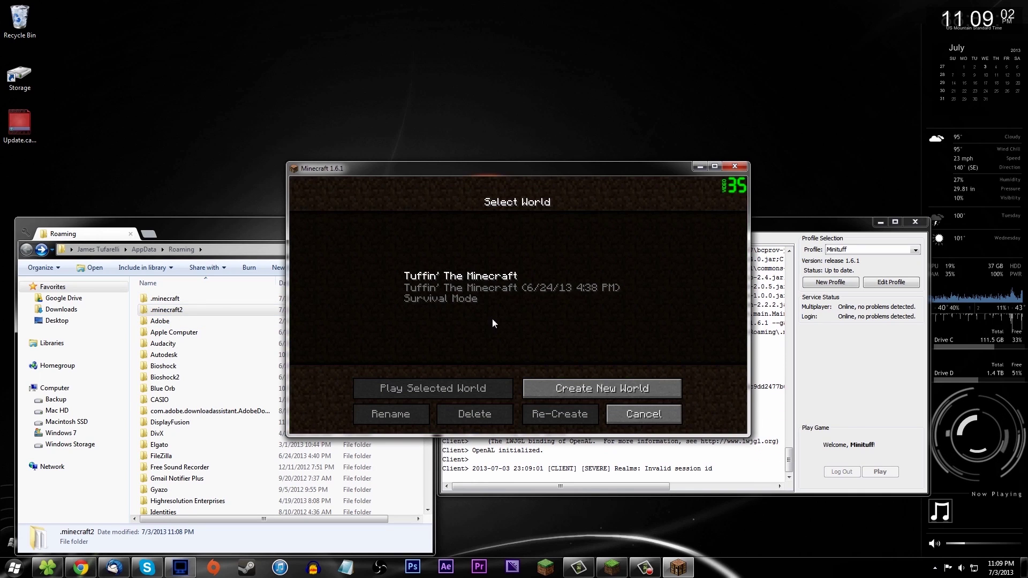
pyautogui.click(735, 167)
pyautogui.click(862, 250)
pyautogui.click(855, 264)
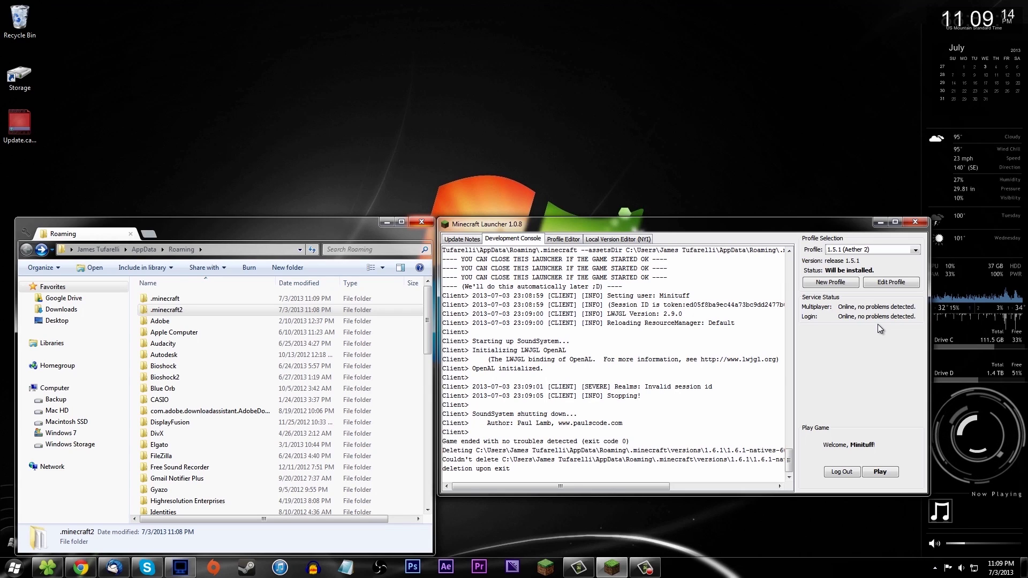
# Create a new profile named 'Test (DON'T DO THIS)'.
pyautogui.click(569, 239)
pyautogui.click(826, 290)
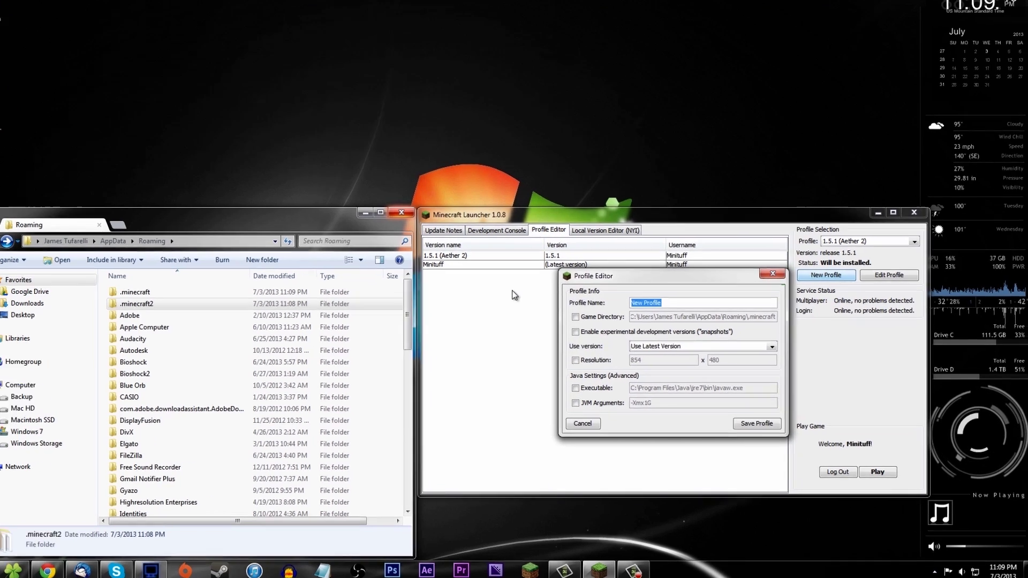
pyautogui.write('Test')
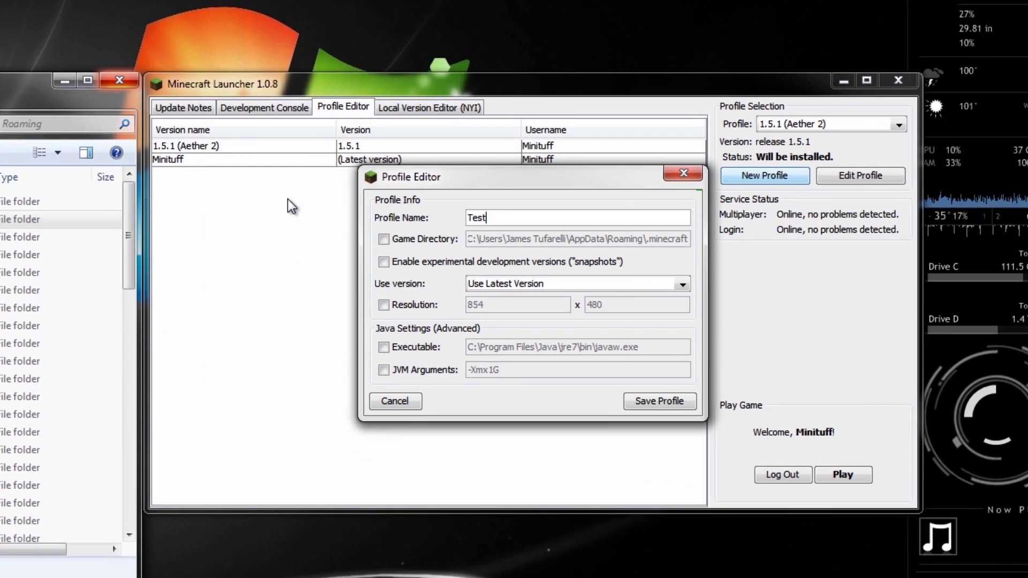
pyautogui.write(' (DONT ')
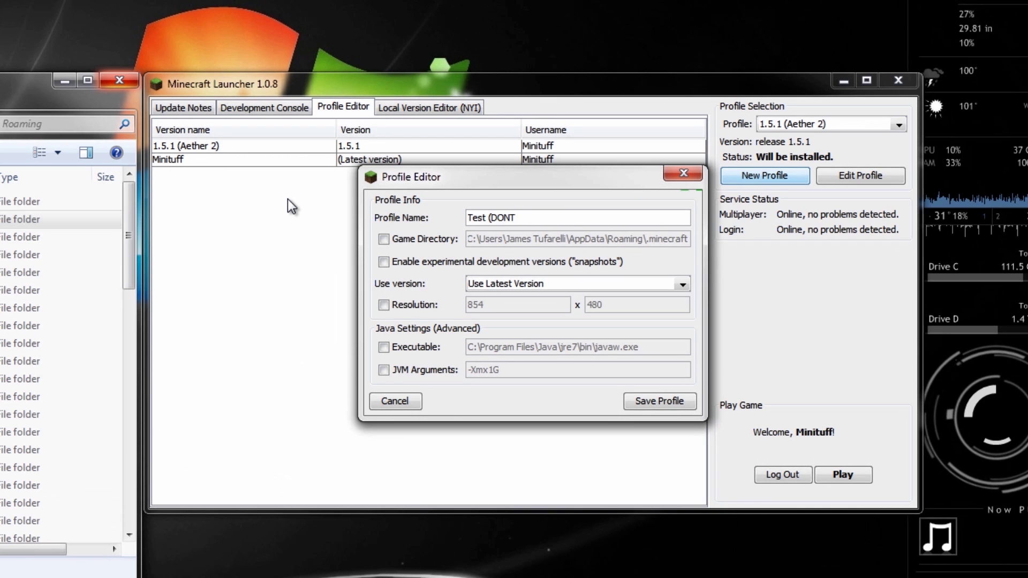
pyautogui.write('DO THIS)')
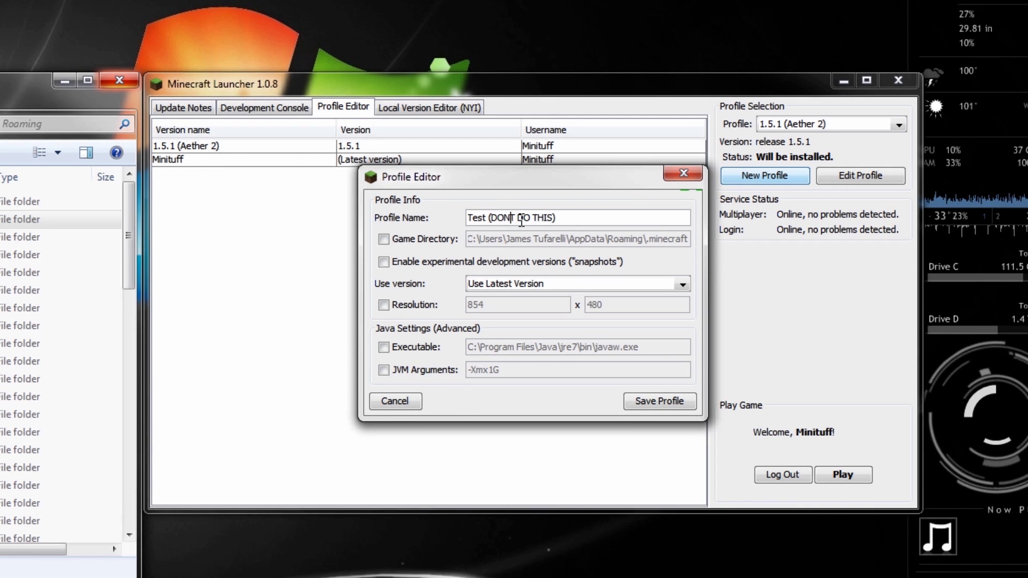
pyautogui.press('Left')
pyautogui.press('Left')
pyautogui.press('Left')
pyautogui.press('Left')
pyautogui.press('Left')
pyautogui.press('Left')
pyautogui.press('Left')
pyautogui.press('Left')
pyautogui.press('Left')
pyautogui.press('Left')
pyautogui.write("'")
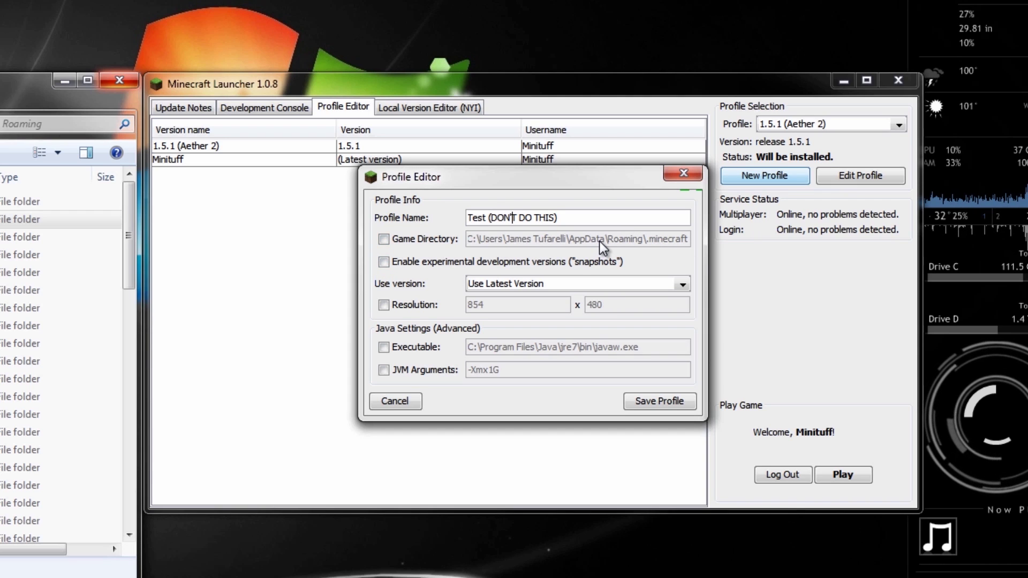
# Set the profile to release 1.5.1 with -Xmx2G JVM arguments and save it.
pyautogui.click(510, 282)
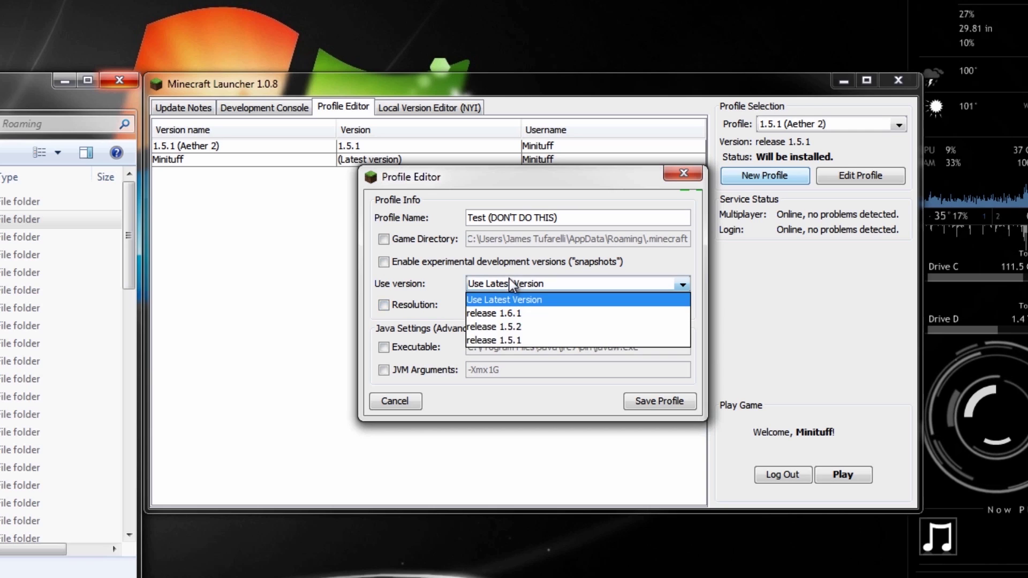
pyautogui.click(384, 370)
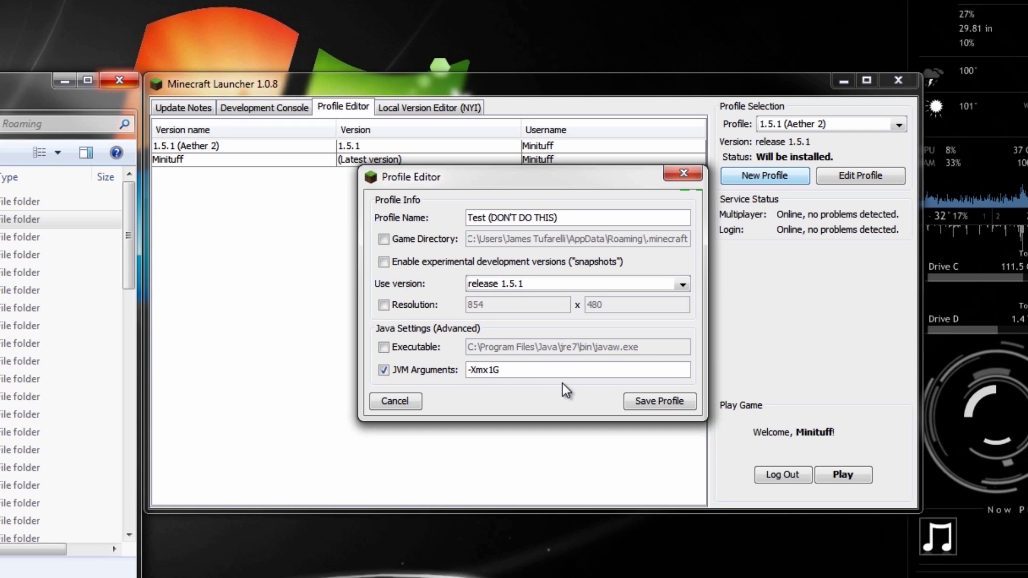
pyautogui.press('BackSpace')
pyautogui.write('2')
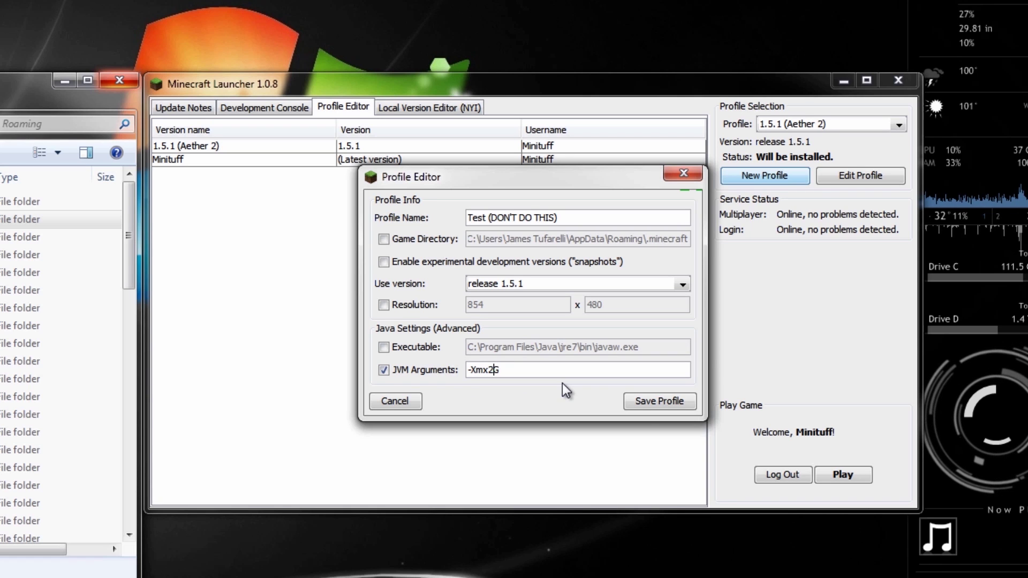
pyautogui.click(659, 401)
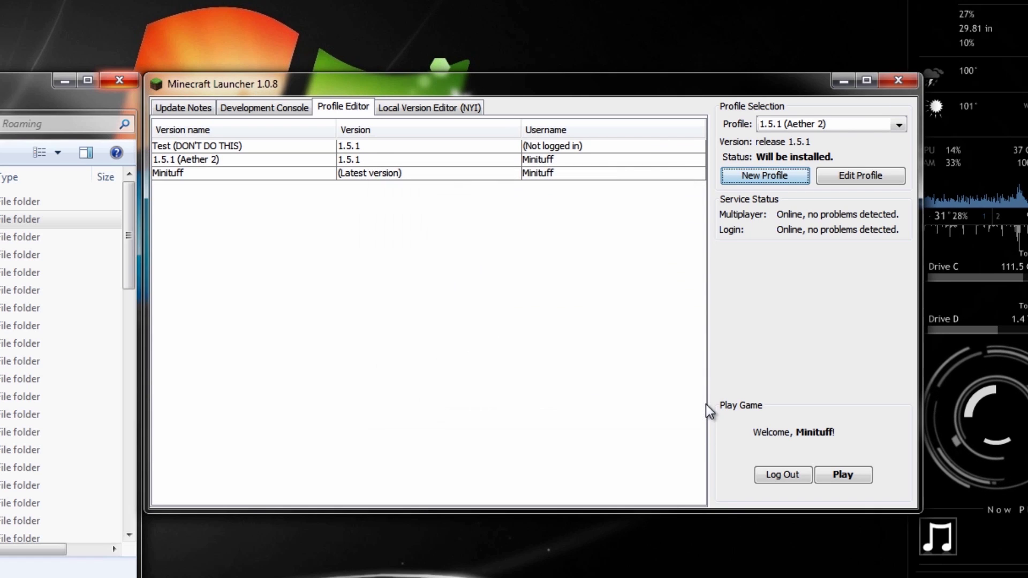
# Select the Test (DON'T DO THIS) profile, log in, and launch it.
pyautogui.click(792, 125)
pyautogui.click(822, 142)
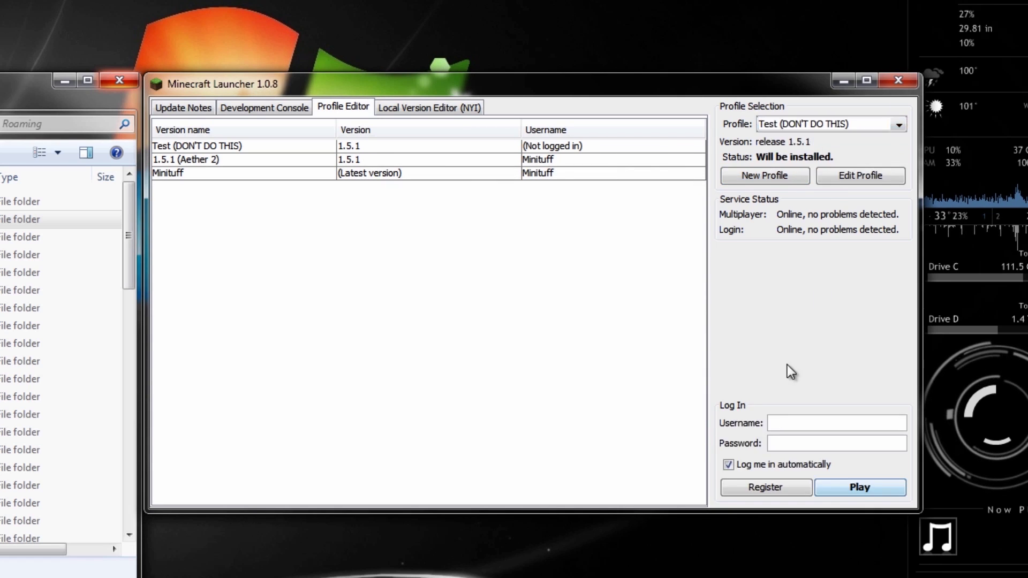
pyautogui.click(781, 423)
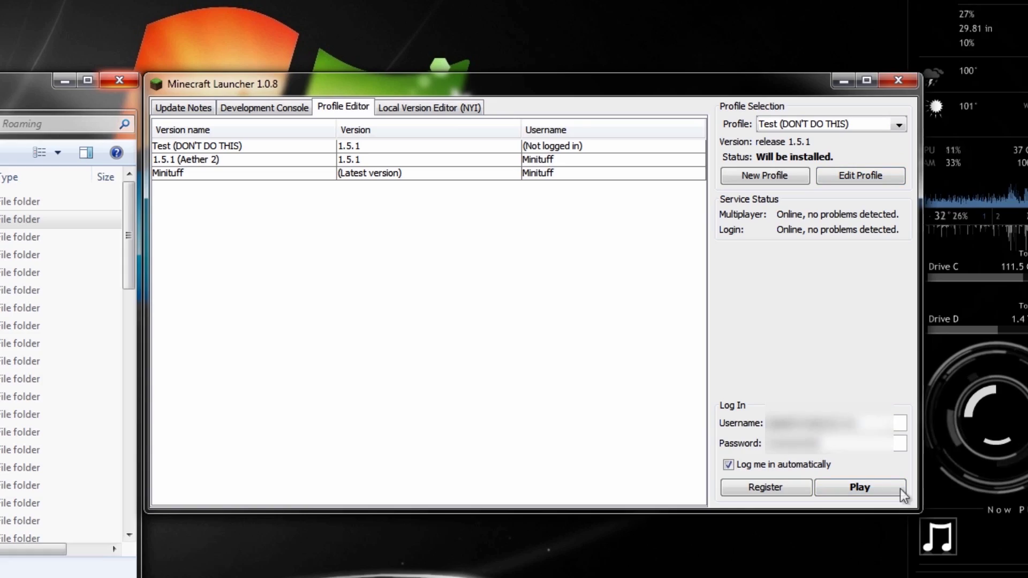
pyautogui.click(886, 487)
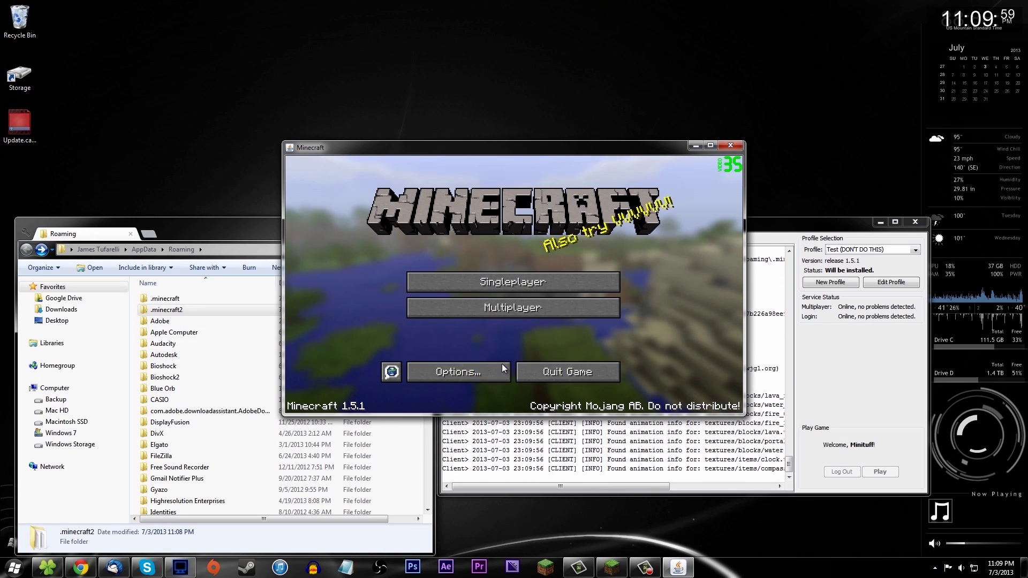
# Open the 1.5.1 game's singleplayer world list, then close Minecraft.
pyautogui.click(460, 281)
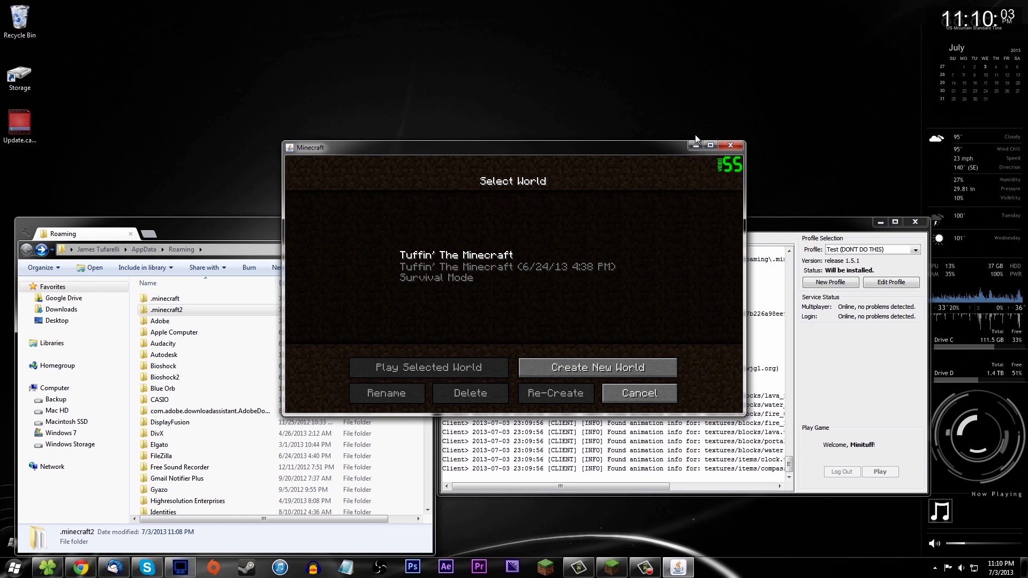
pyautogui.click(733, 144)
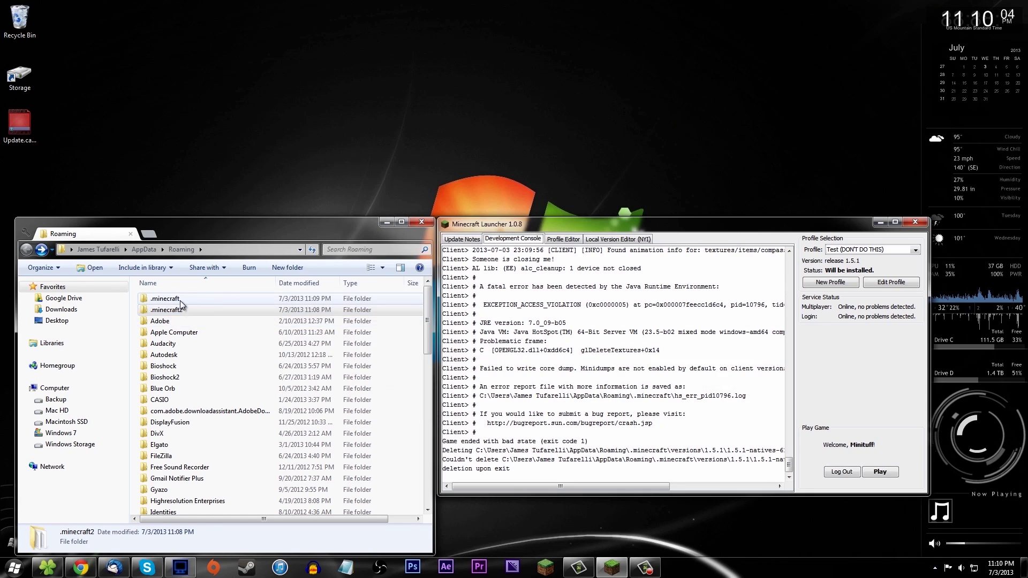
# Browse into .minecraft > versions > 1.5.1, then go back up to .minecraft.
pyautogui.doubleClick(163, 300)
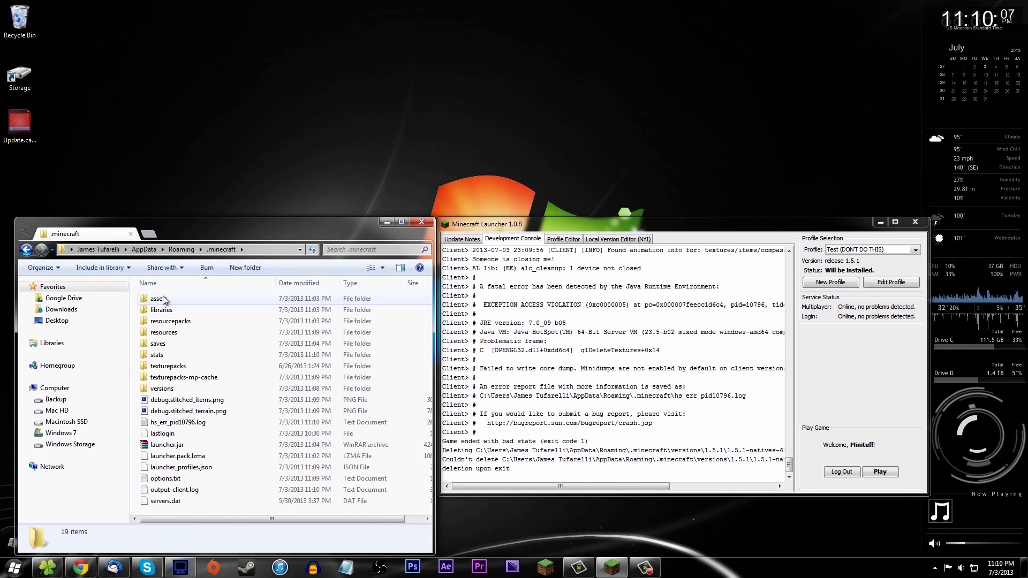
pyautogui.doubleClick(161, 388)
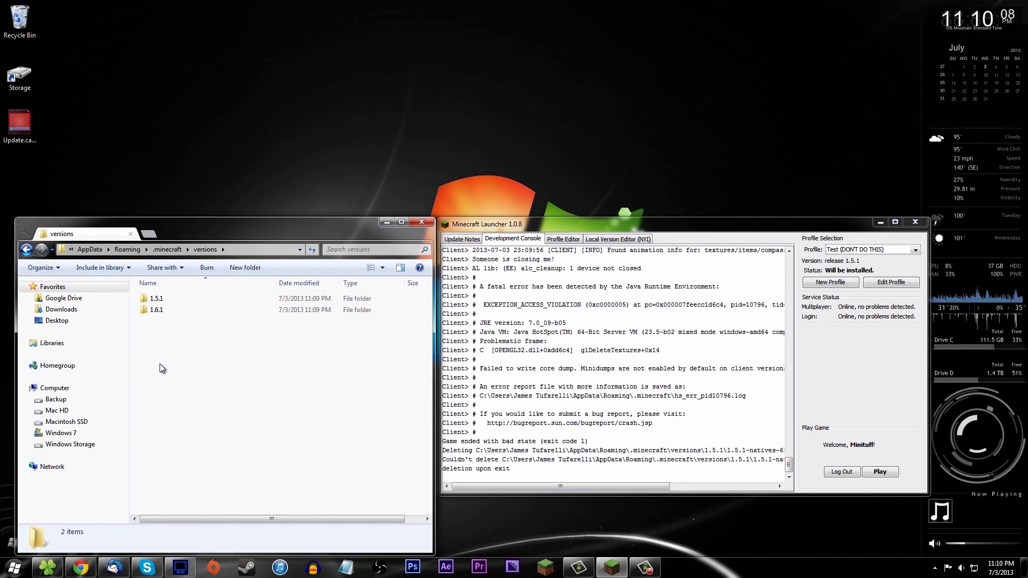
pyautogui.click(163, 303)
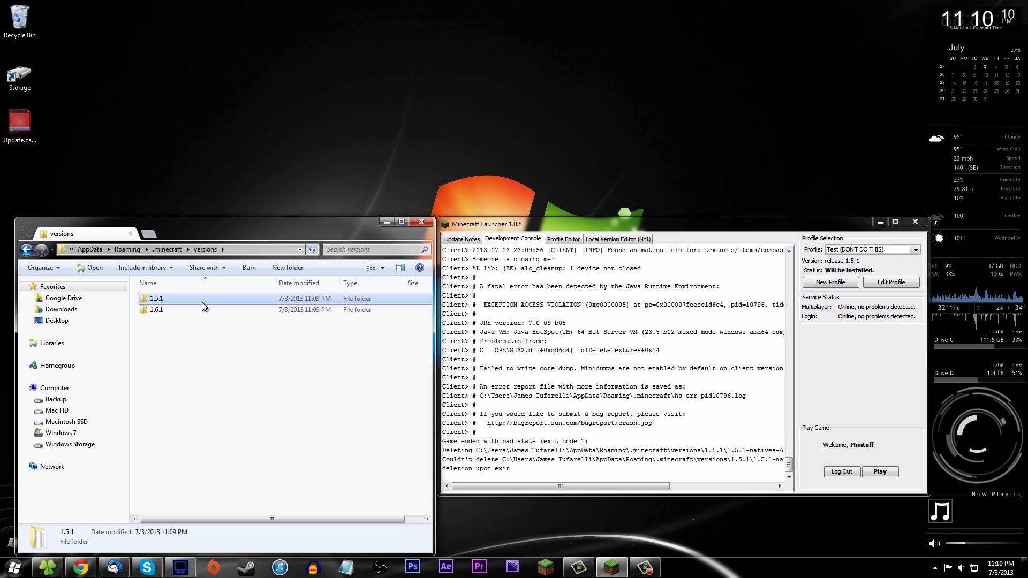
pyautogui.doubleClick(174, 299)
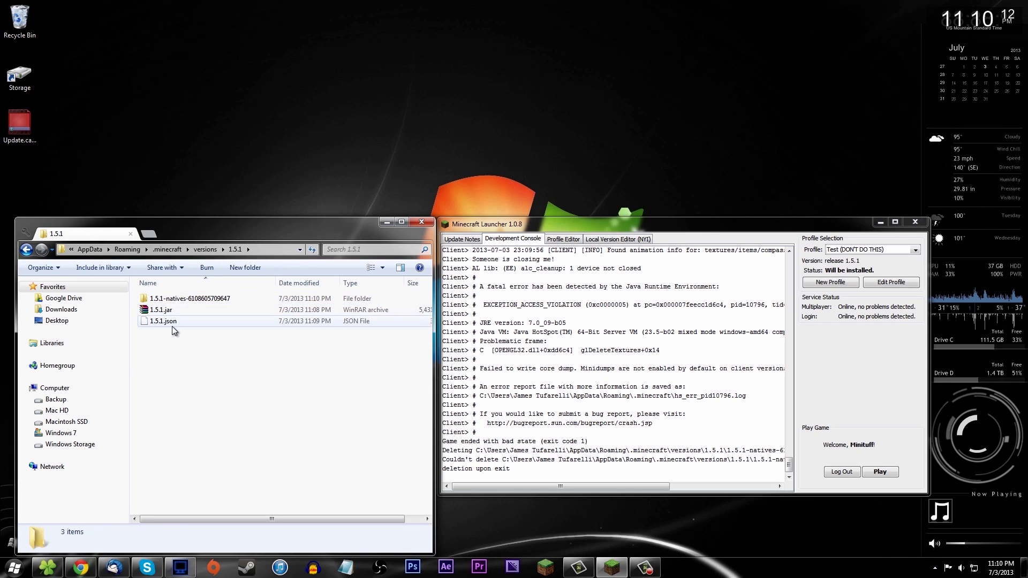
pyautogui.click(28, 250)
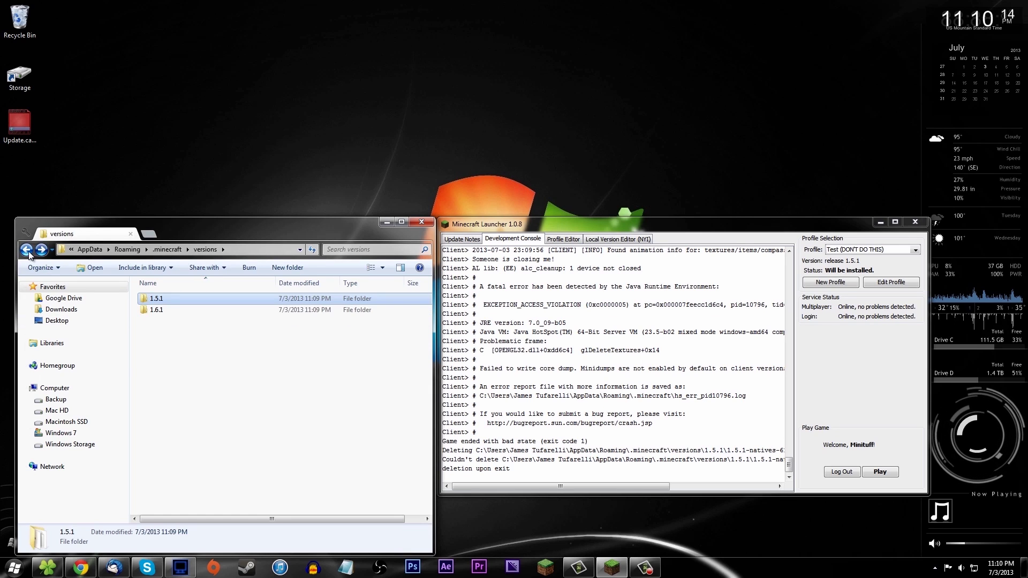
pyautogui.click(28, 251)
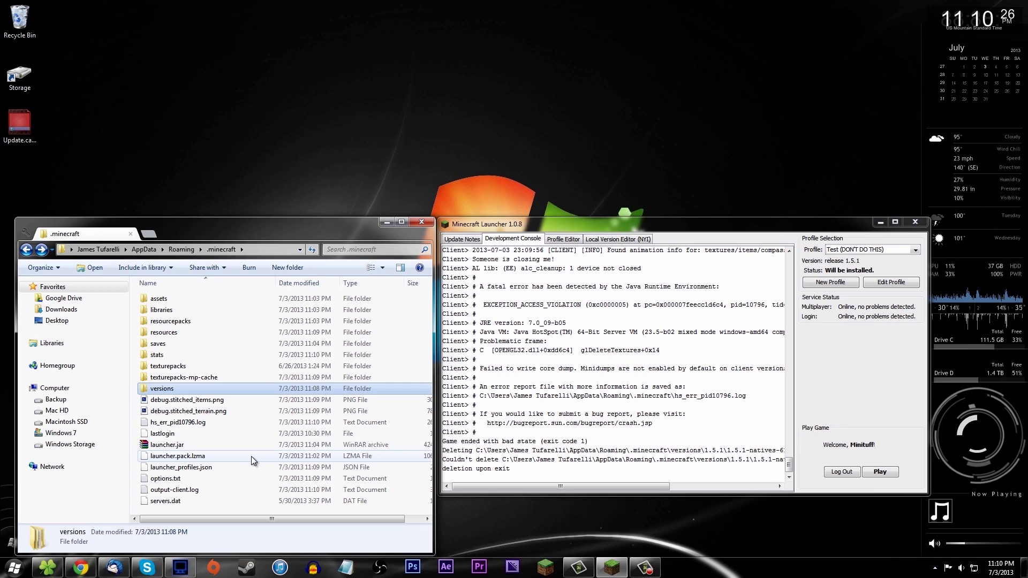
# Delete the hs_err_pid10796.log crash log, then return to Roaming and reopen .minecraft.
pyautogui.click(168, 424)
pyautogui.press('Delete')
pyautogui.press('Return')
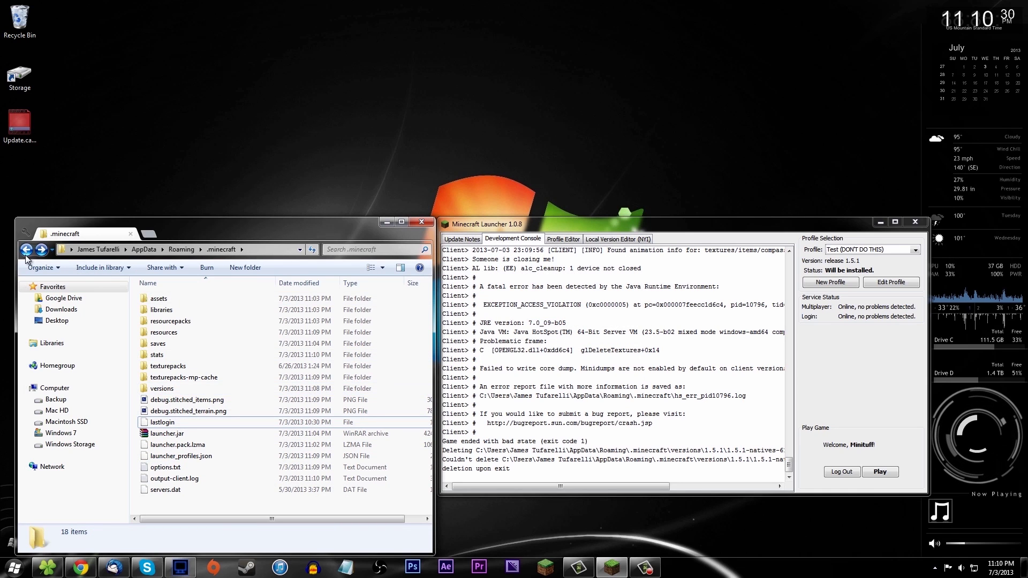
pyautogui.press('BackSpace')
pyautogui.doubleClick(181, 300)
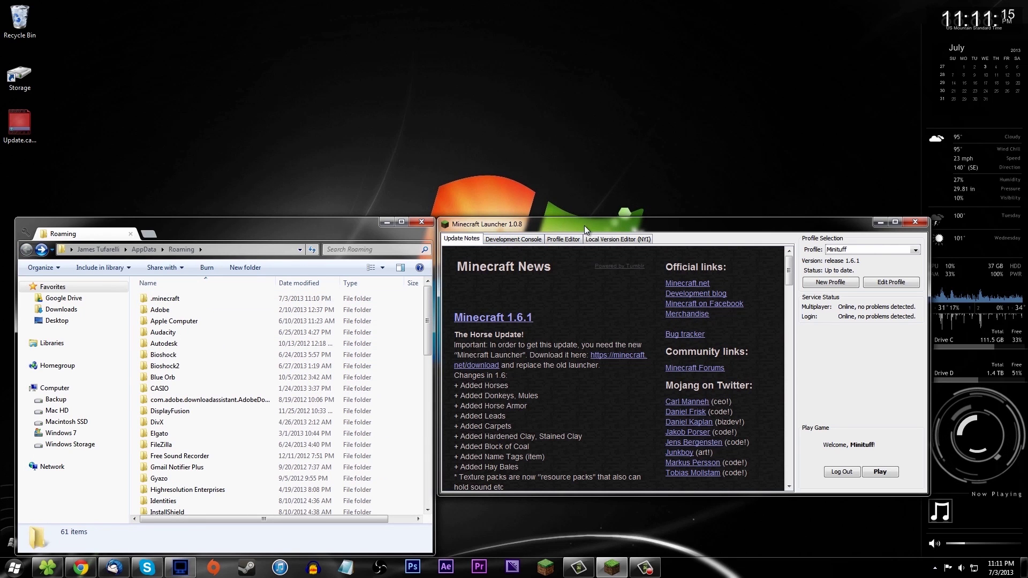